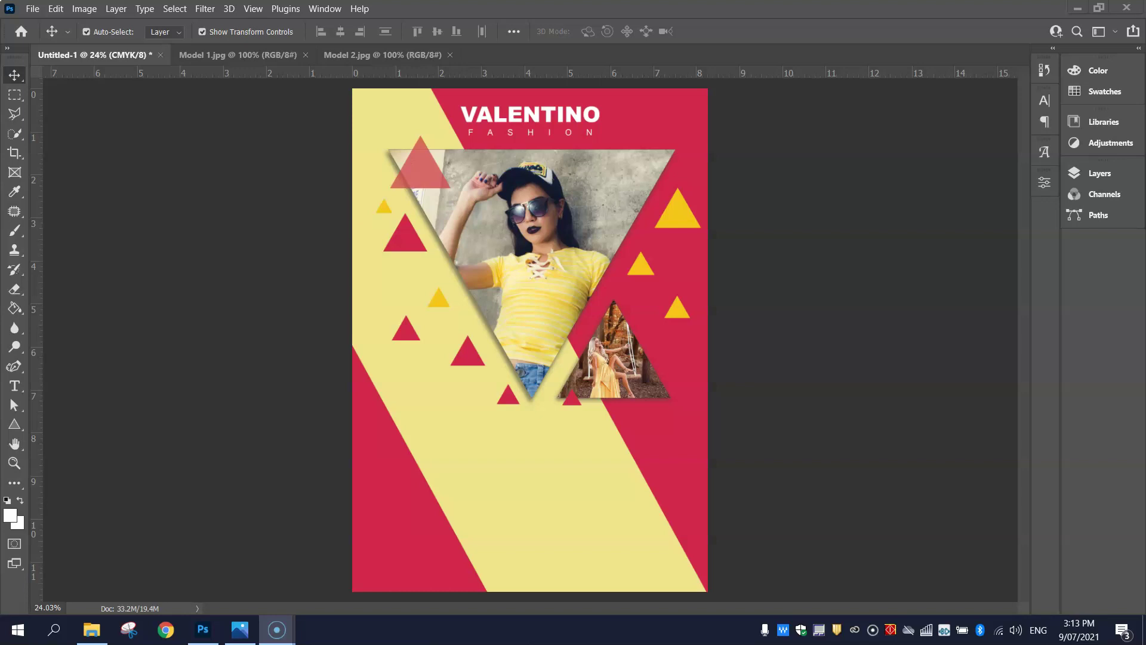
# - Check the finished reference flyer, then return to the working document
pyautogui.hotkey('alt', 'Tab')
pyautogui.hotkey('alt', 'Tab')
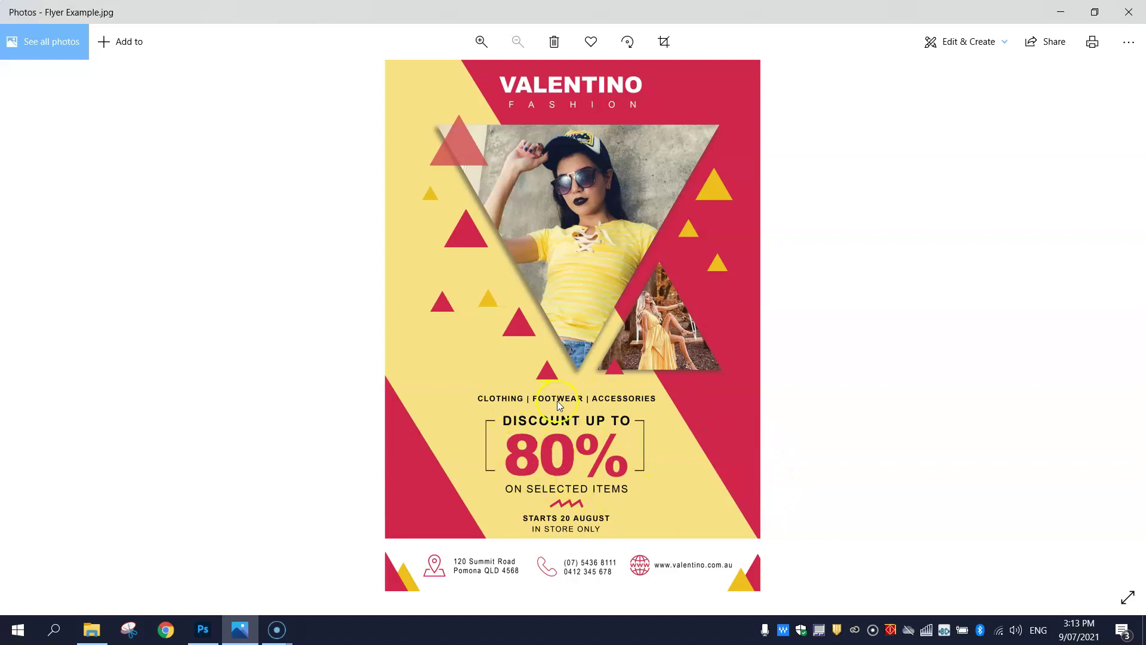
pyautogui.hotkey('alt', 'p')
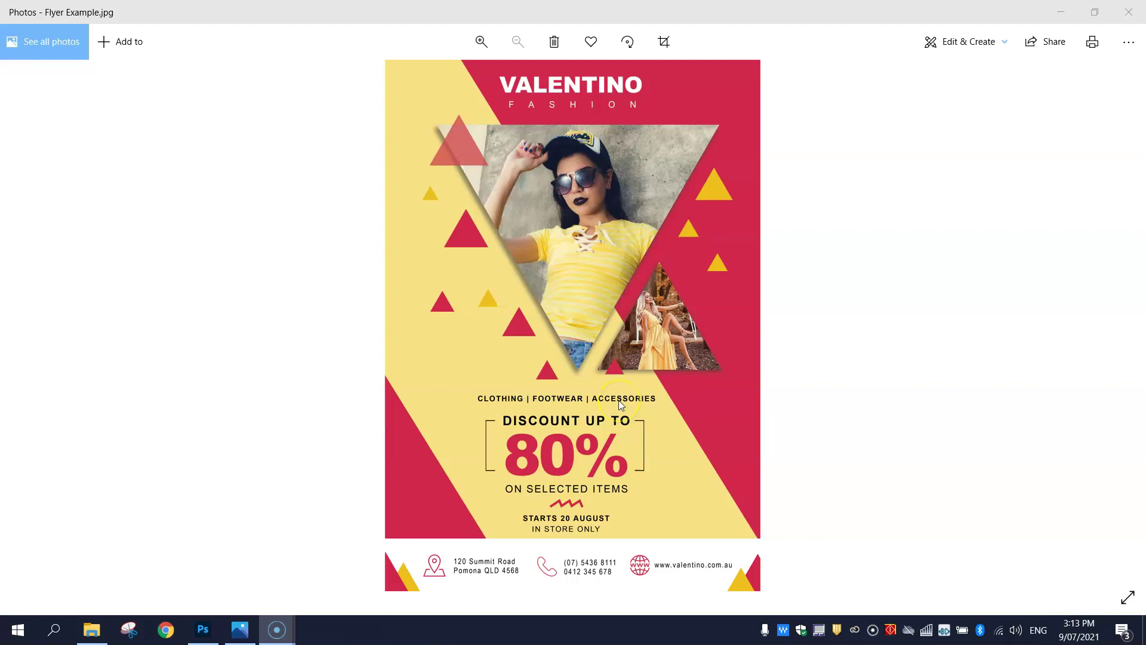
pyautogui.hotkey('alt', 'Tab')
pyautogui.press('Tab')
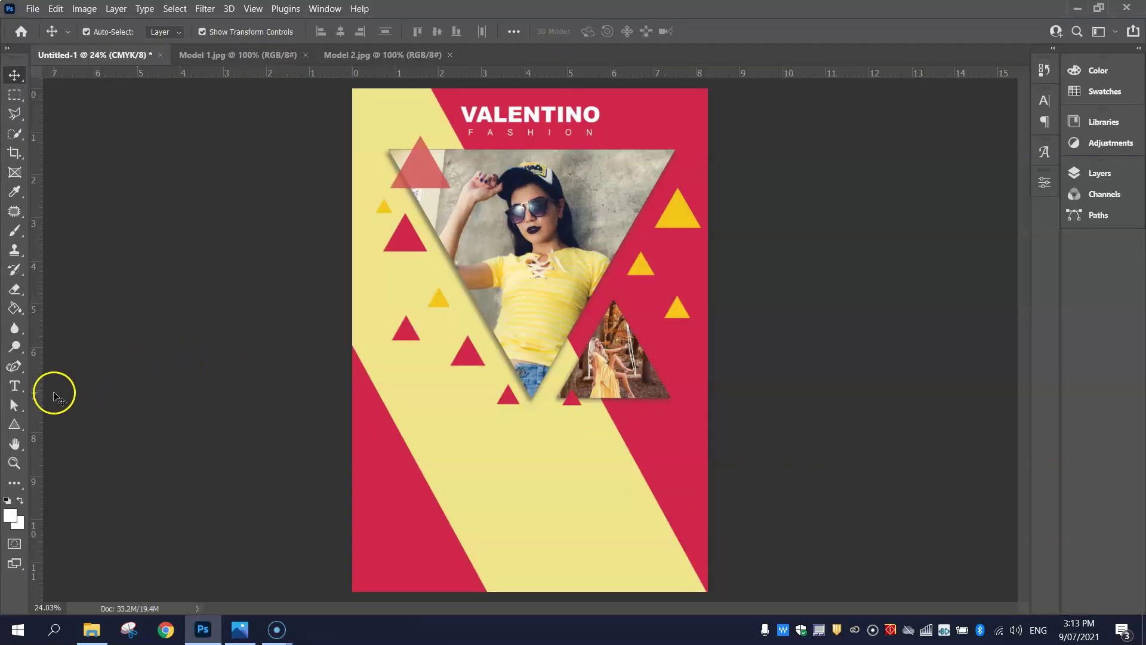
# - Set the Type tool to black Bold text at 12 pt
pyautogui.click(14, 385)
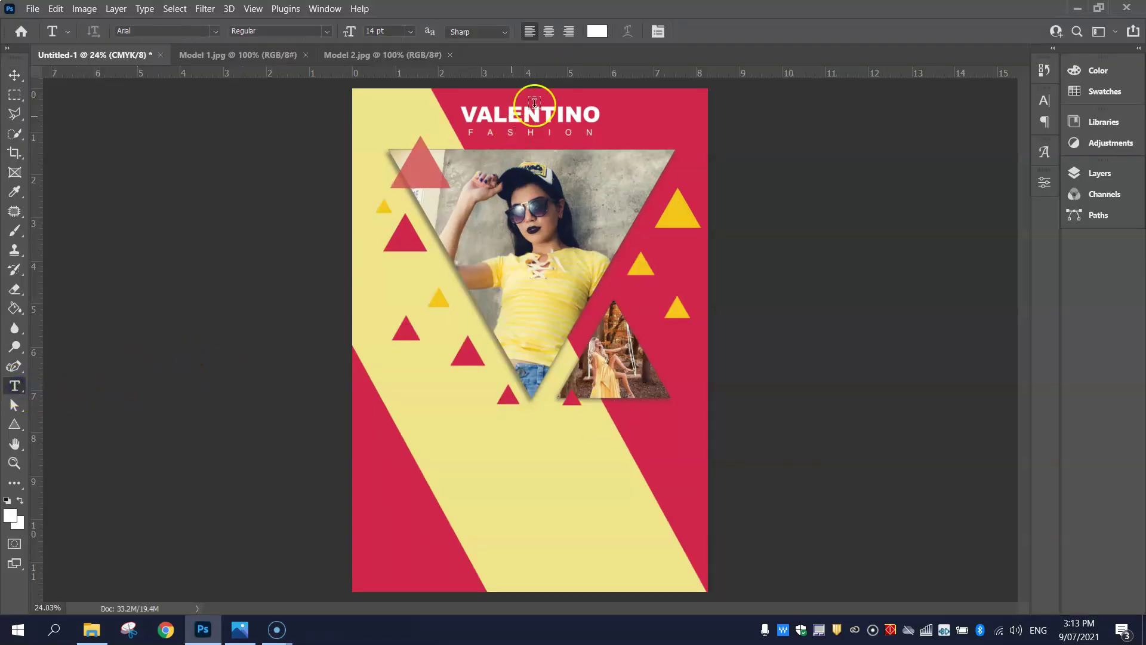
pyautogui.click(597, 31)
pyautogui.moveTo(745, 354); pyautogui.dragTo(727, 414)
pyautogui.click(1028, 219)
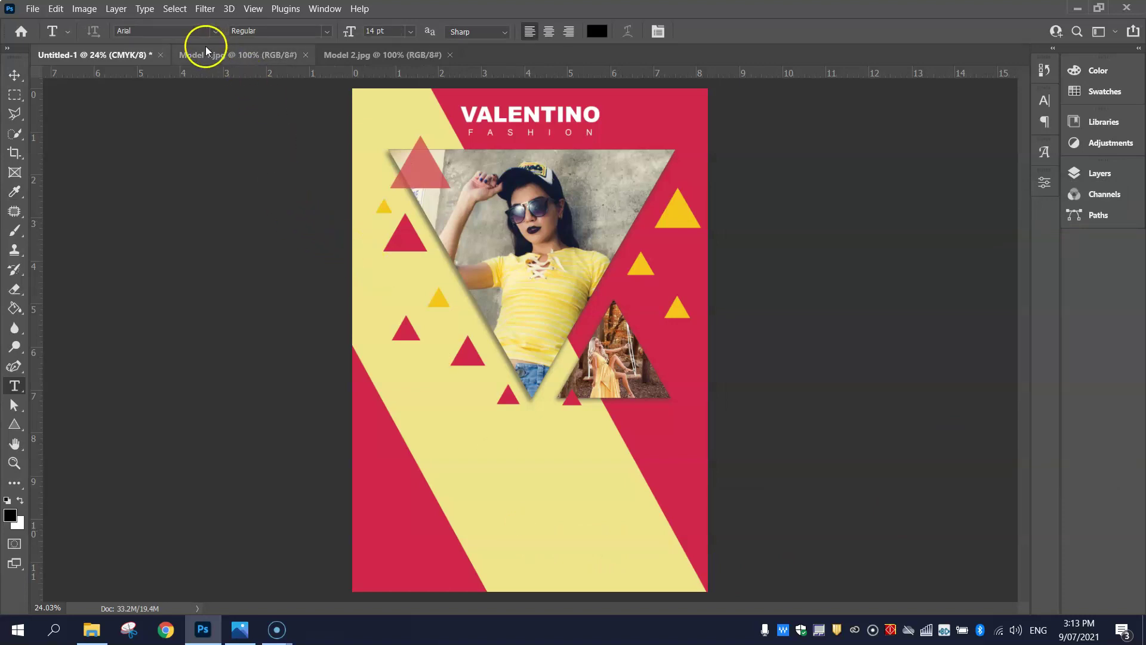
pyautogui.click(326, 31)
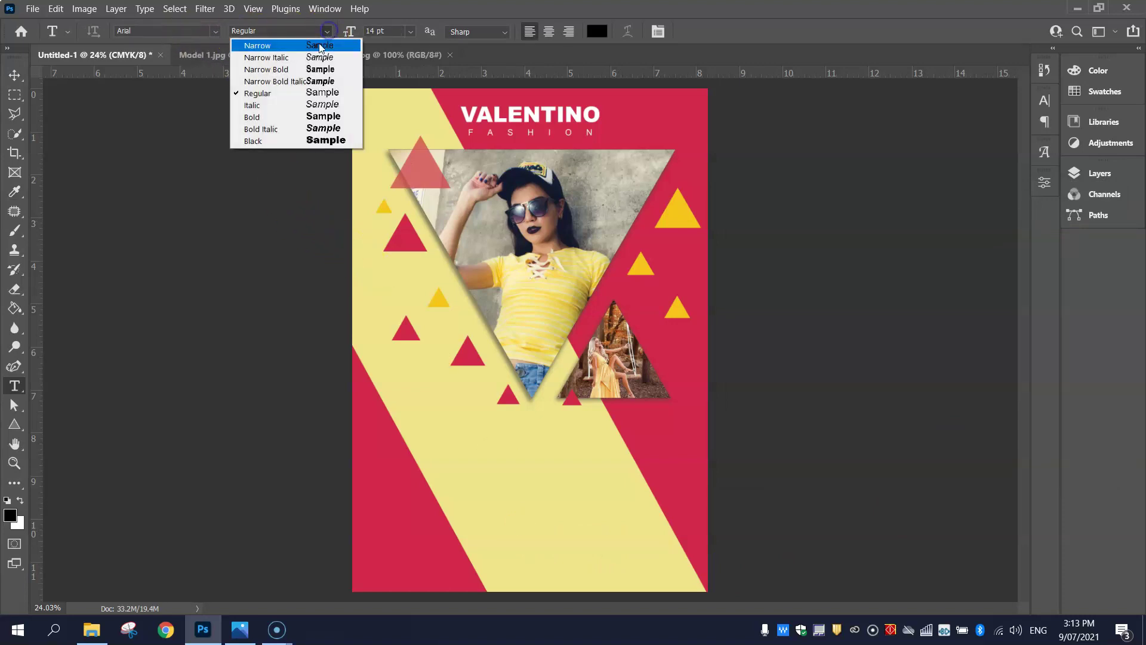
pyautogui.click(291, 118)
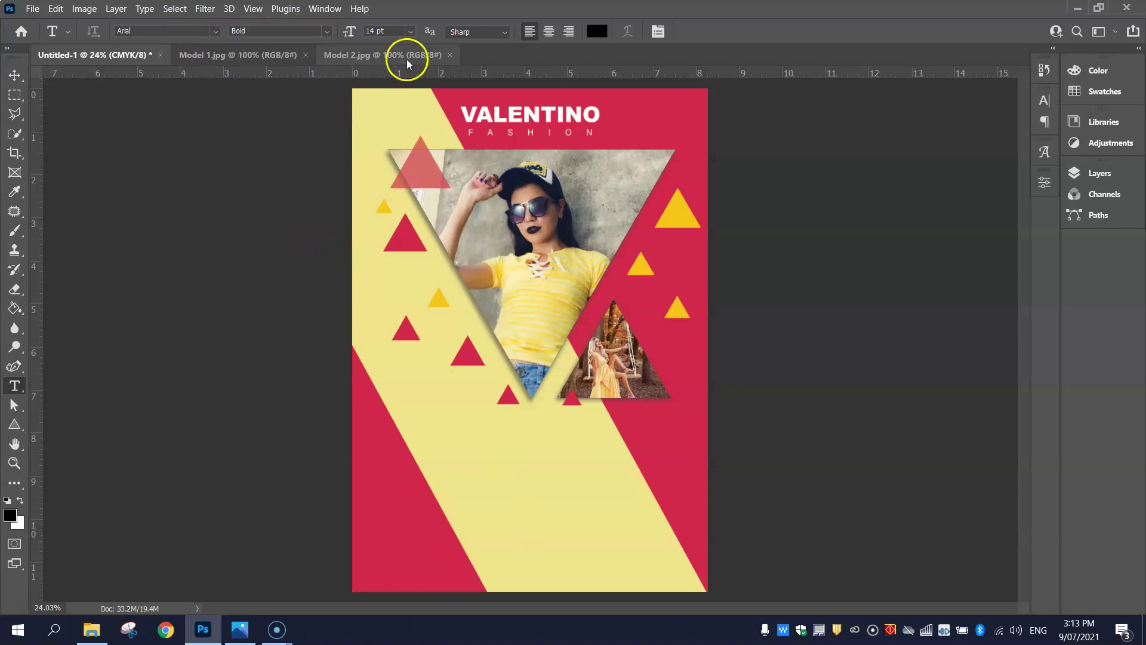
pyautogui.click(411, 31)
pyautogui.click(397, 120)
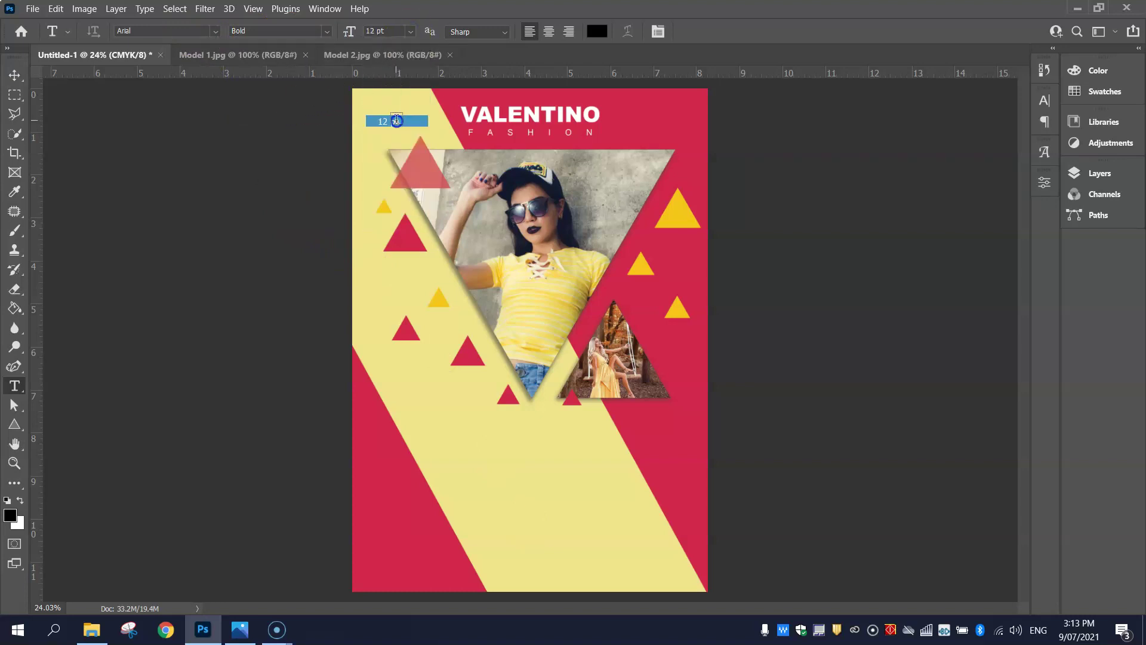
# - Type the CLOTHING | FOOTWEAR | ACCESSORIES line and set its tracking to 100
pyautogui.click(458, 479)
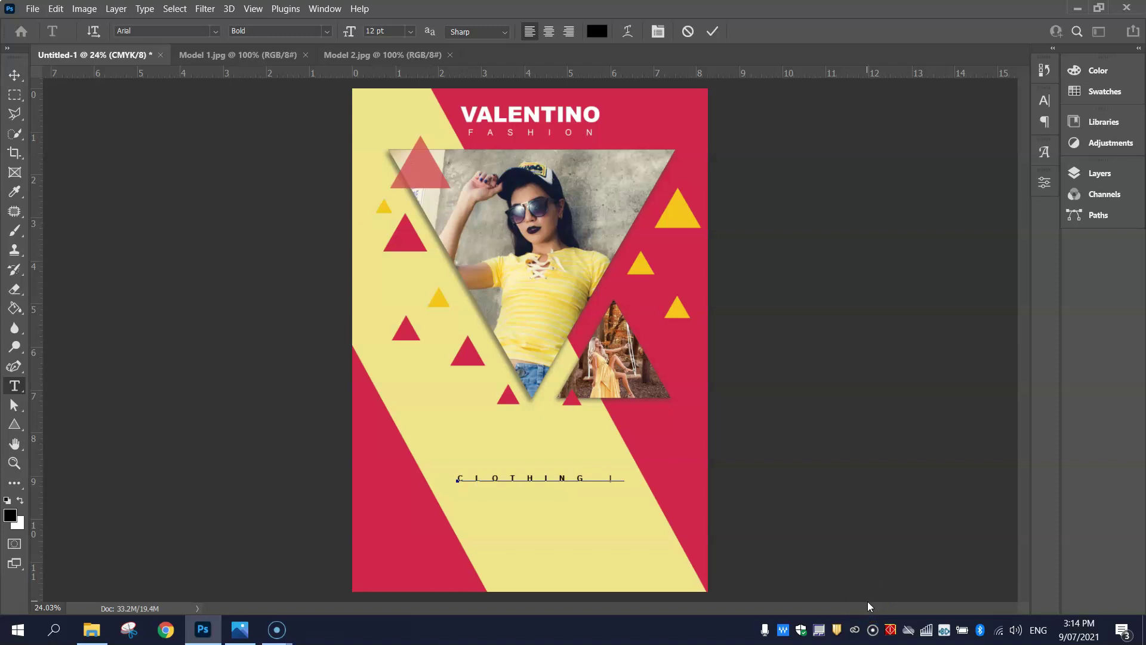
pyautogui.write('WEAR')
pyautogui.write('|')
pyautogui.write(' ACCESSO')
pyautogui.write('RIES')
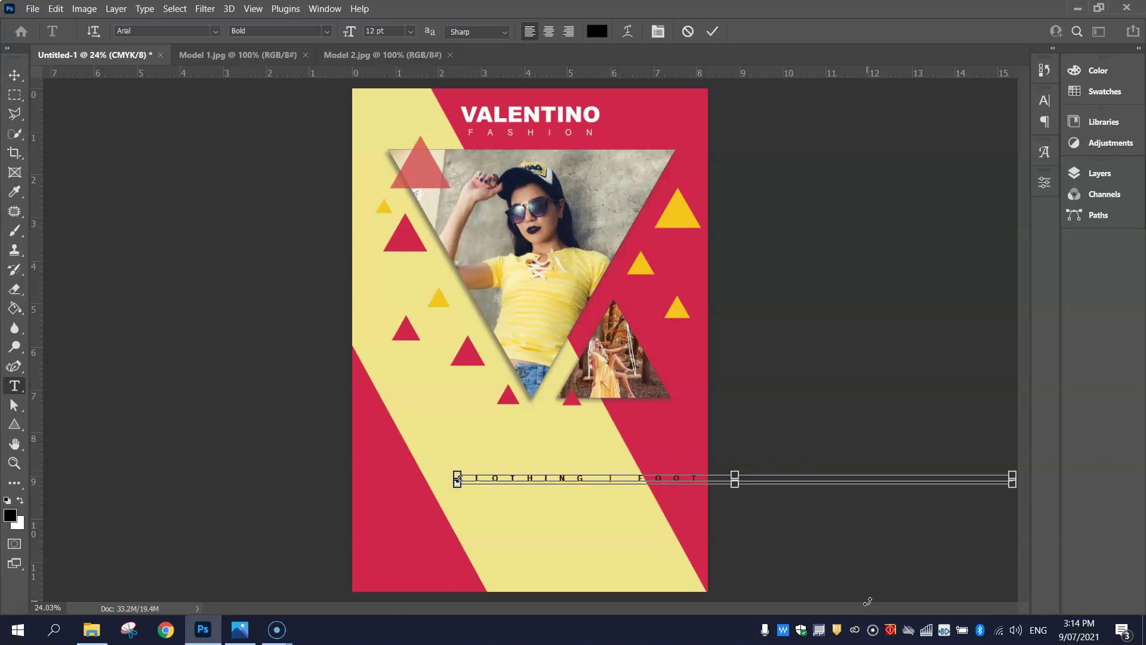
pyautogui.hotkey('ctrl', 'a')
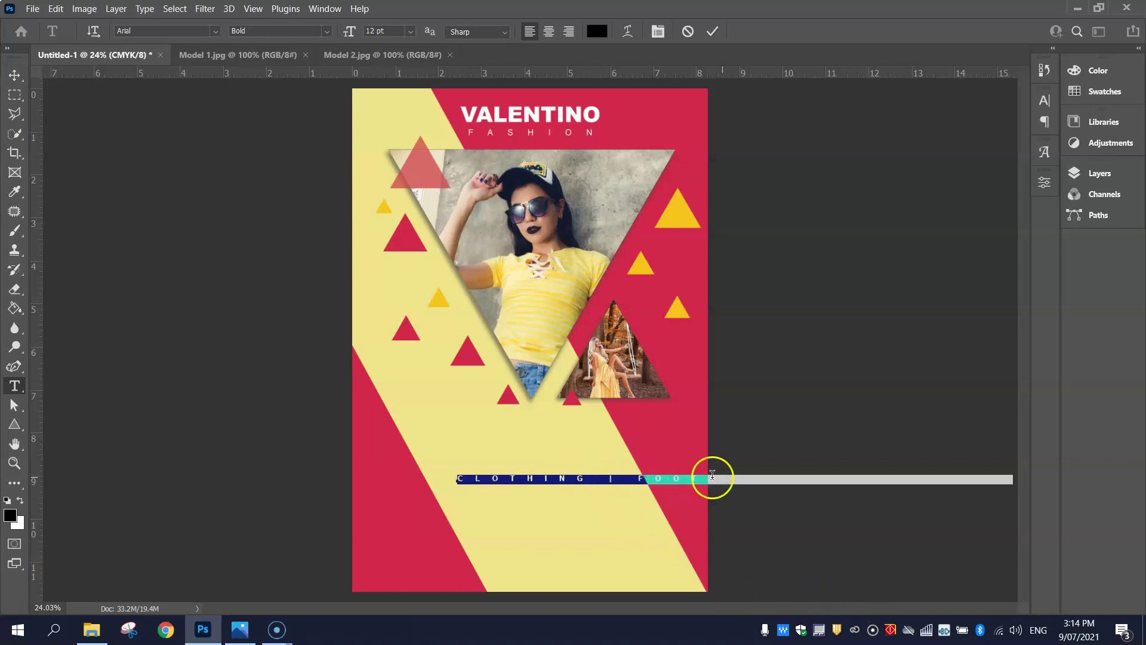
pyautogui.click(657, 32)
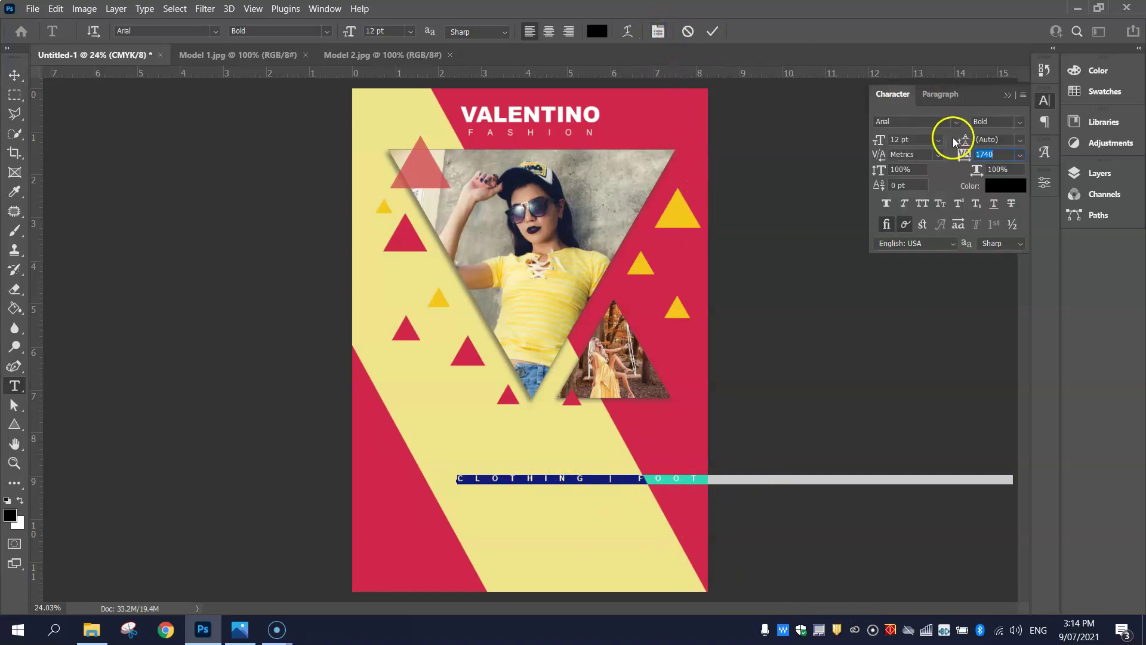
pyautogui.click(1020, 154)
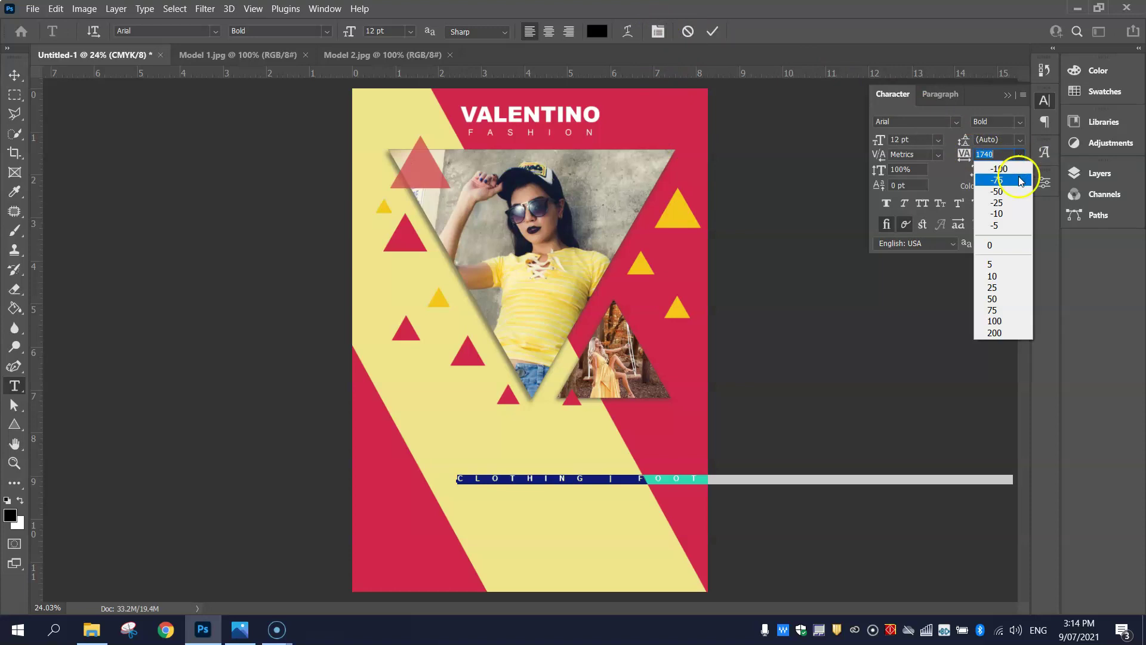
pyautogui.click(1012, 321)
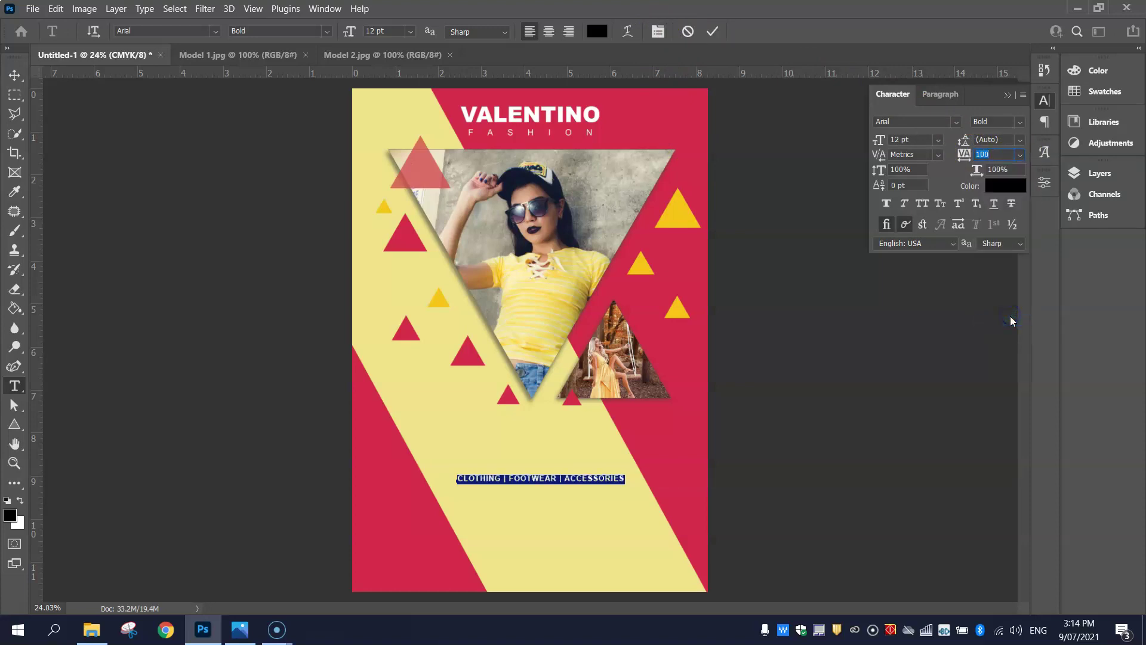
# - Move the category line up beneath the photos and compare it with the reference
pyautogui.click(14, 74)
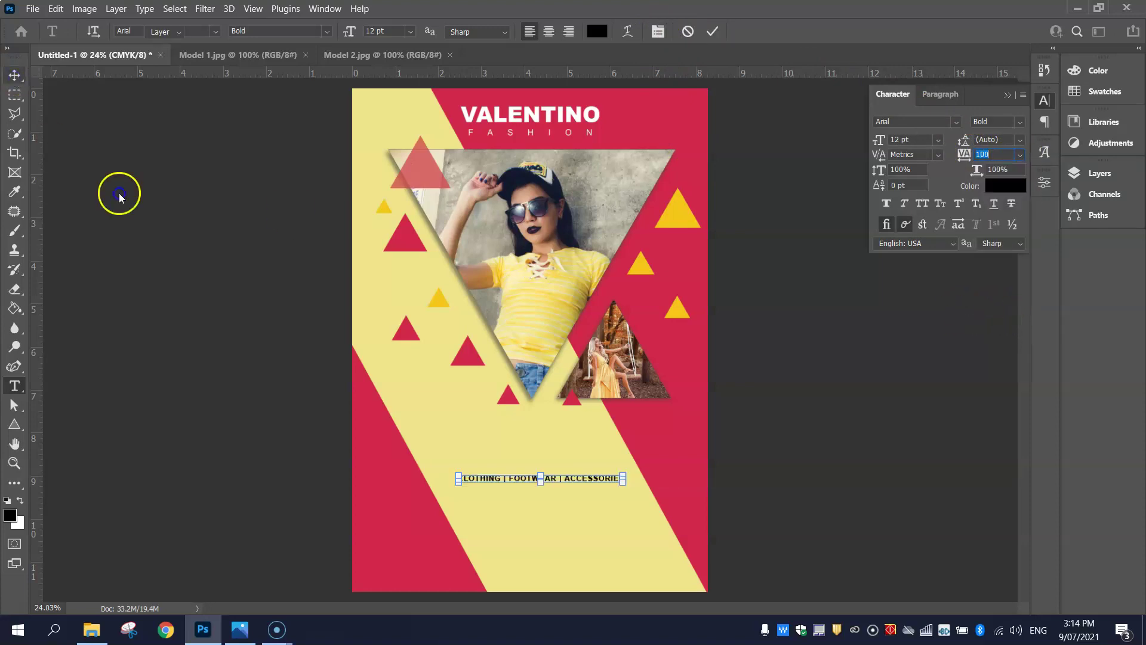
pyautogui.scroll(3, 459, 532)
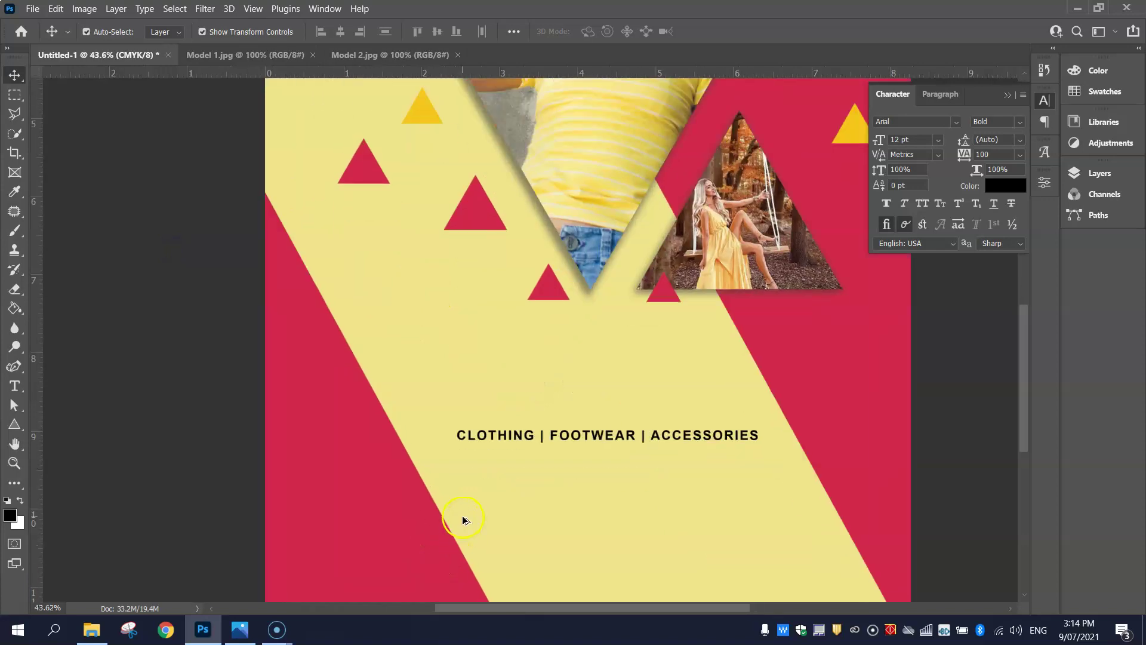
pyautogui.moveTo(588, 432); pyautogui.dragTo(550, 371)
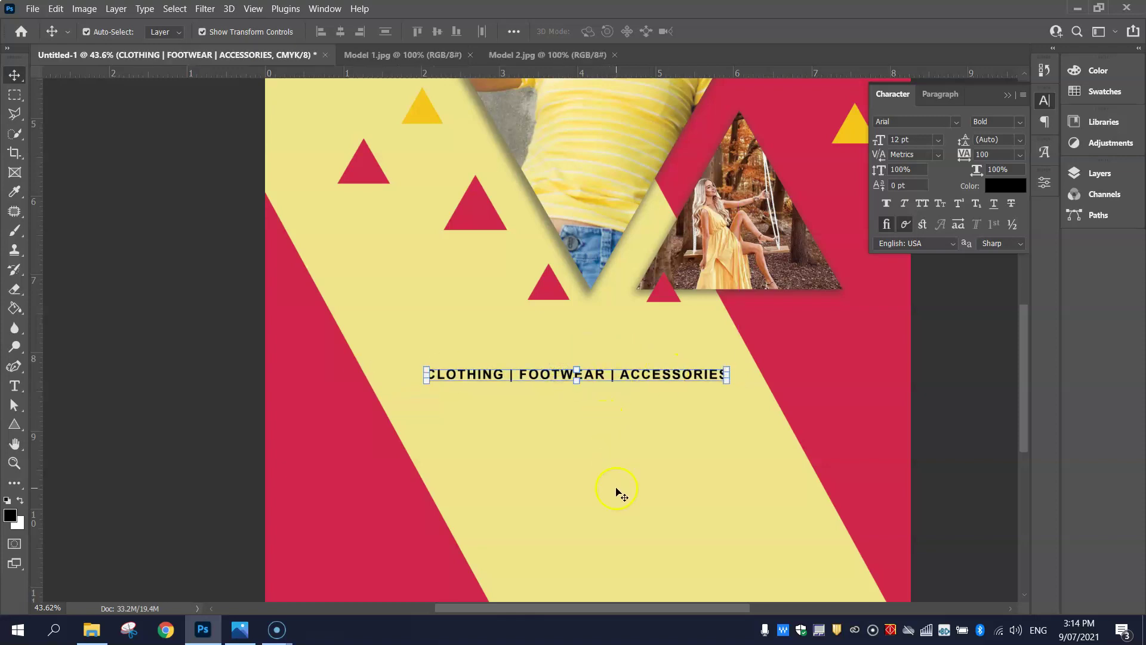
pyautogui.click(129, 334)
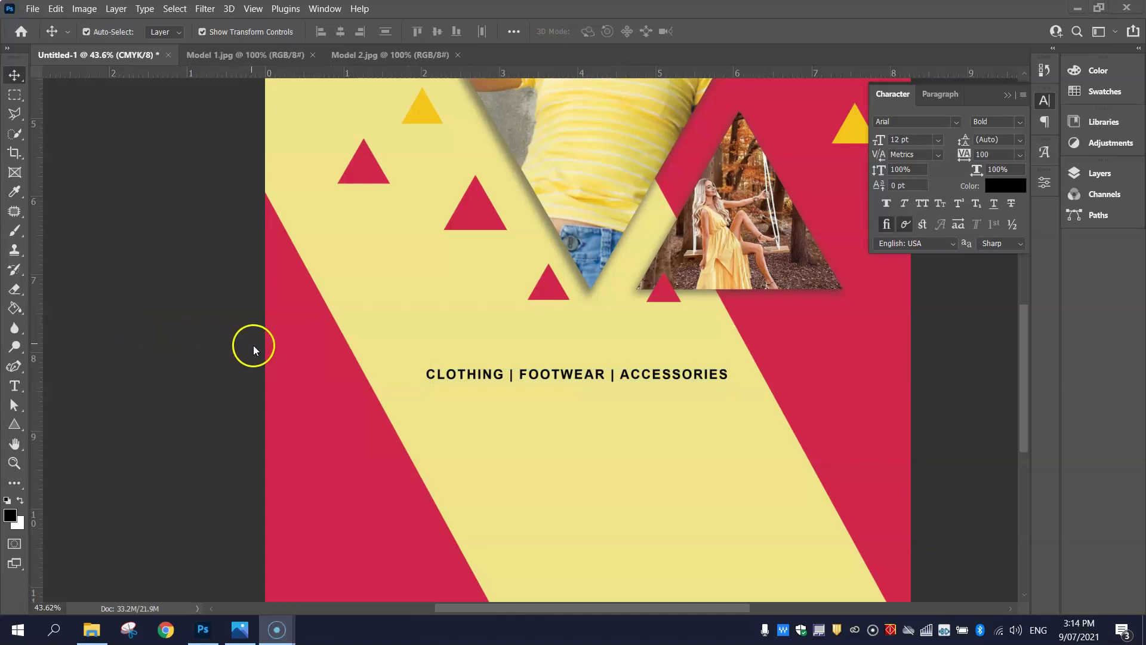
pyautogui.click(245, 631)
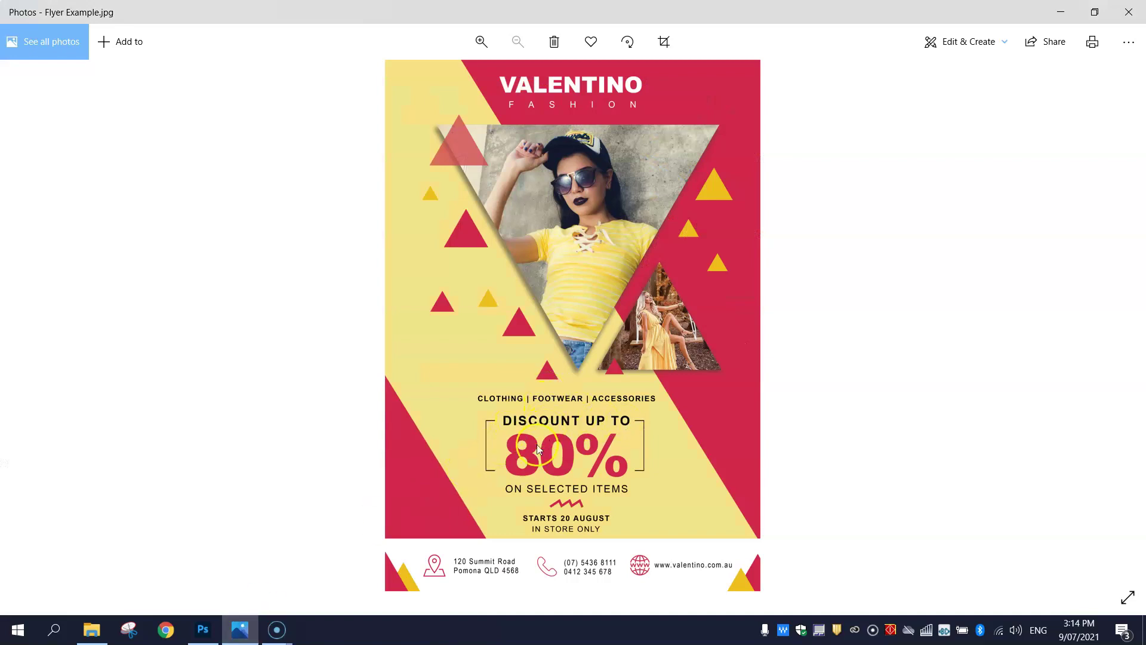
pyautogui.click(245, 627)
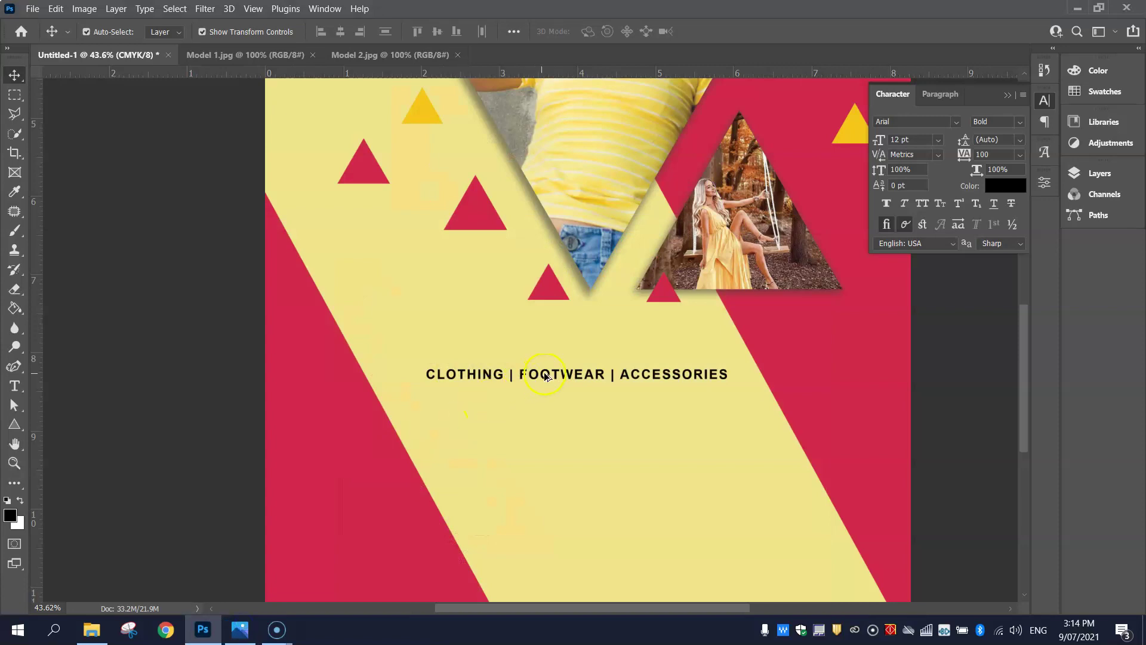
# - Duplicate the category line below itself and retype the copy as DISCOUNT UP TO
pyautogui.moveTo(530, 375); pyautogui.dragTo(540, 428)
pyautogui.press('t')
pyautogui.click(539, 425)
pyautogui.doubleClick(538, 425)
pyautogui.tripleClick(538, 425)
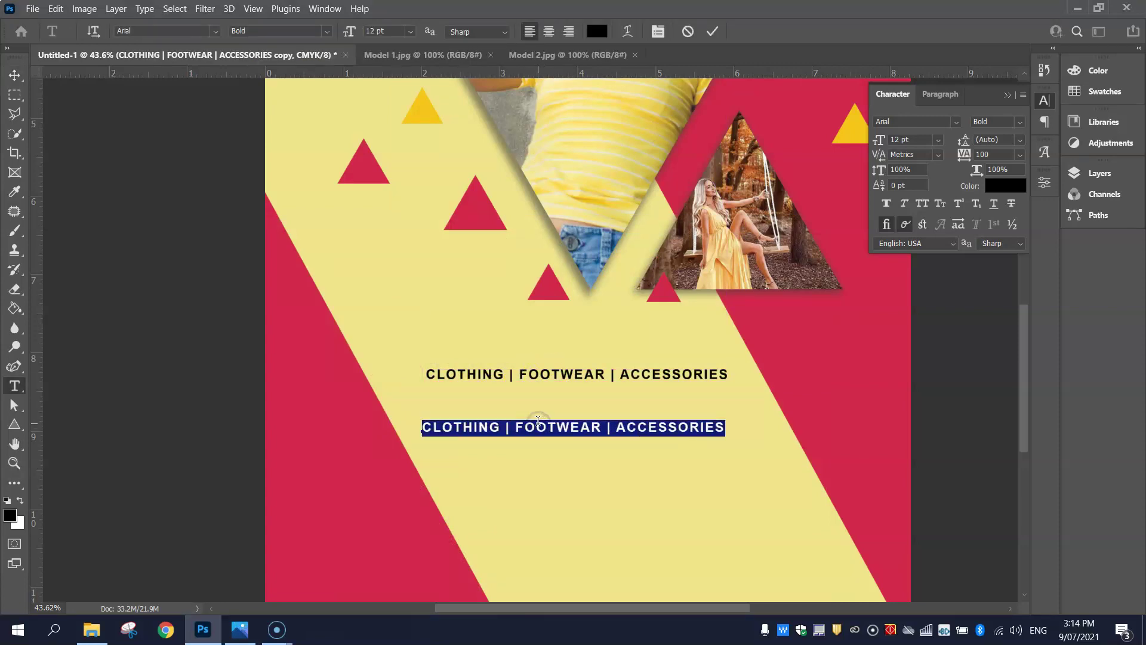
pyautogui.write('DISCOUNT UP TO')
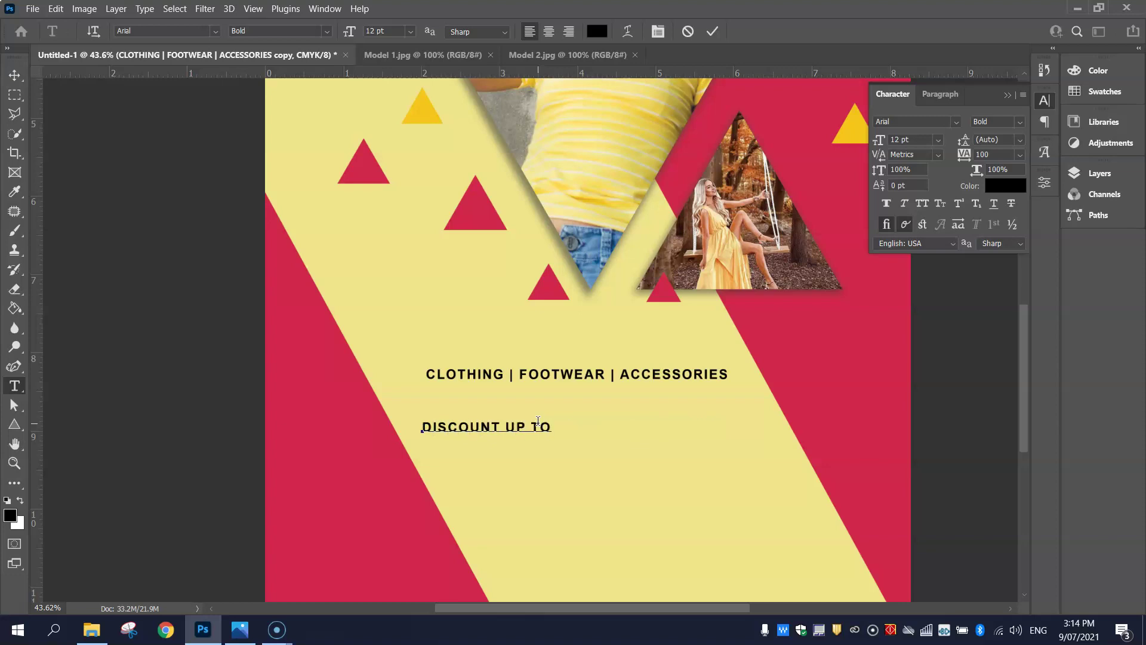
pyautogui.tripleClick(538, 421)
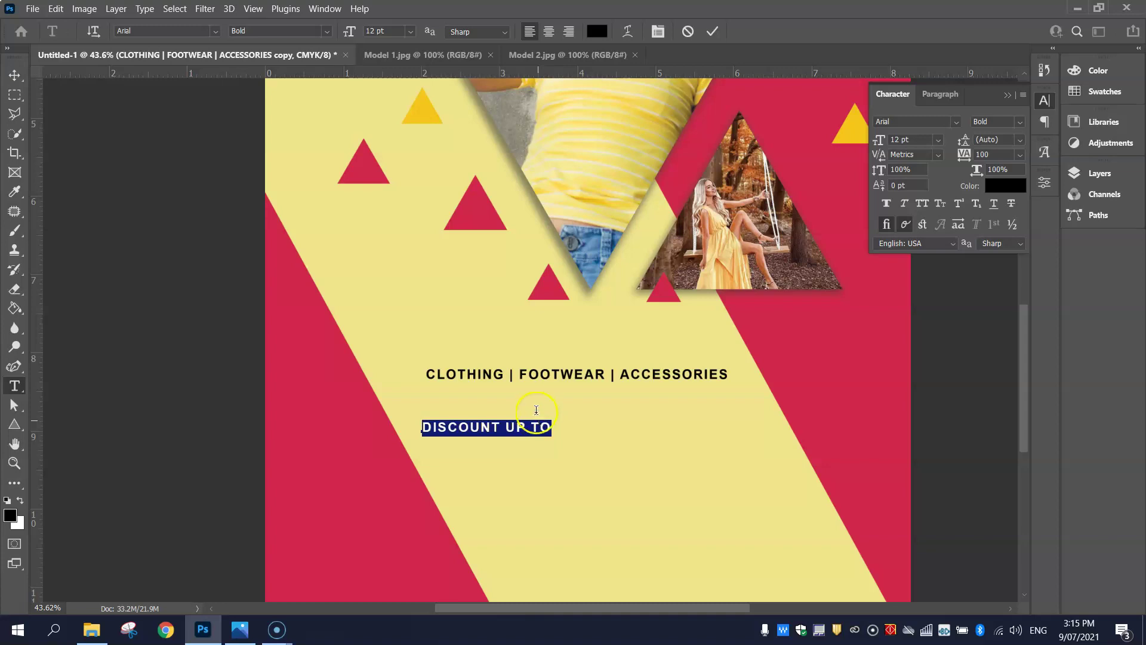
# - Size DISCOUNT UP TO at 30 pt and compare it with the reference flyer
pyautogui.click(410, 31)
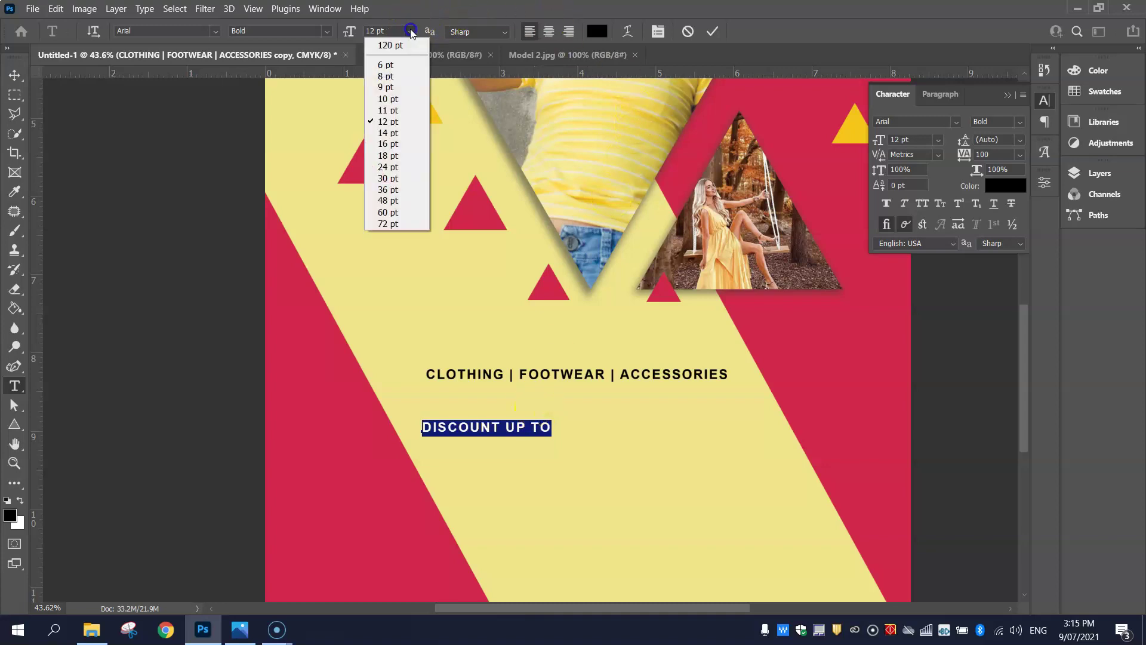
pyautogui.click(388, 177)
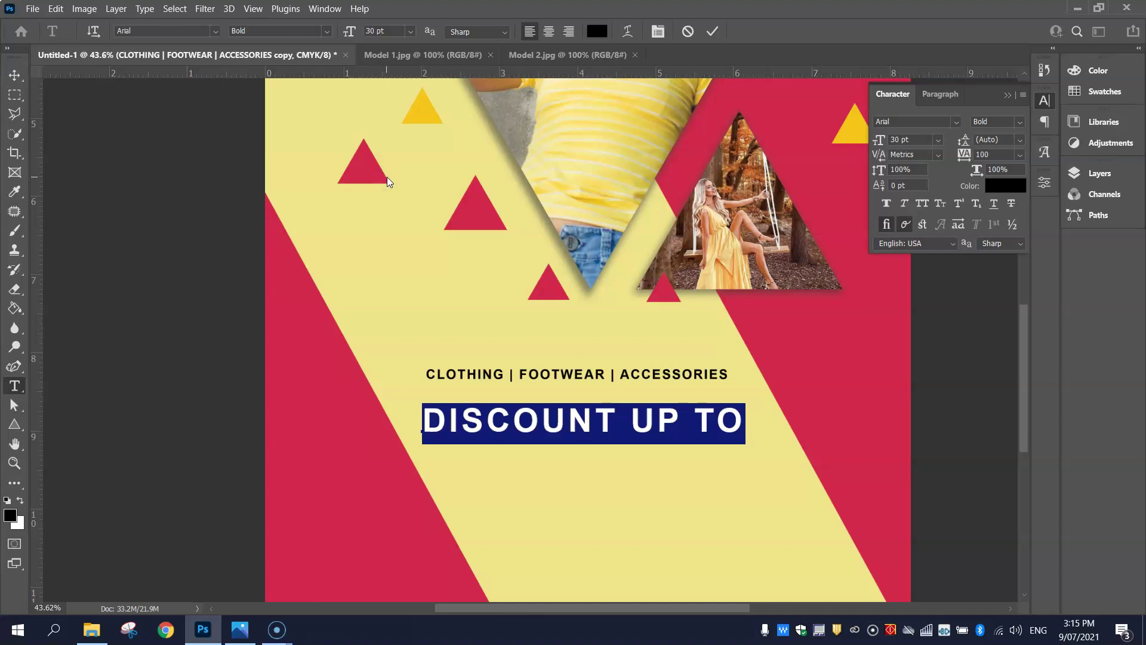
pyautogui.click(658, 33)
pyautogui.click(658, 33)
pyautogui.click(658, 33)
pyautogui.click(15, 74)
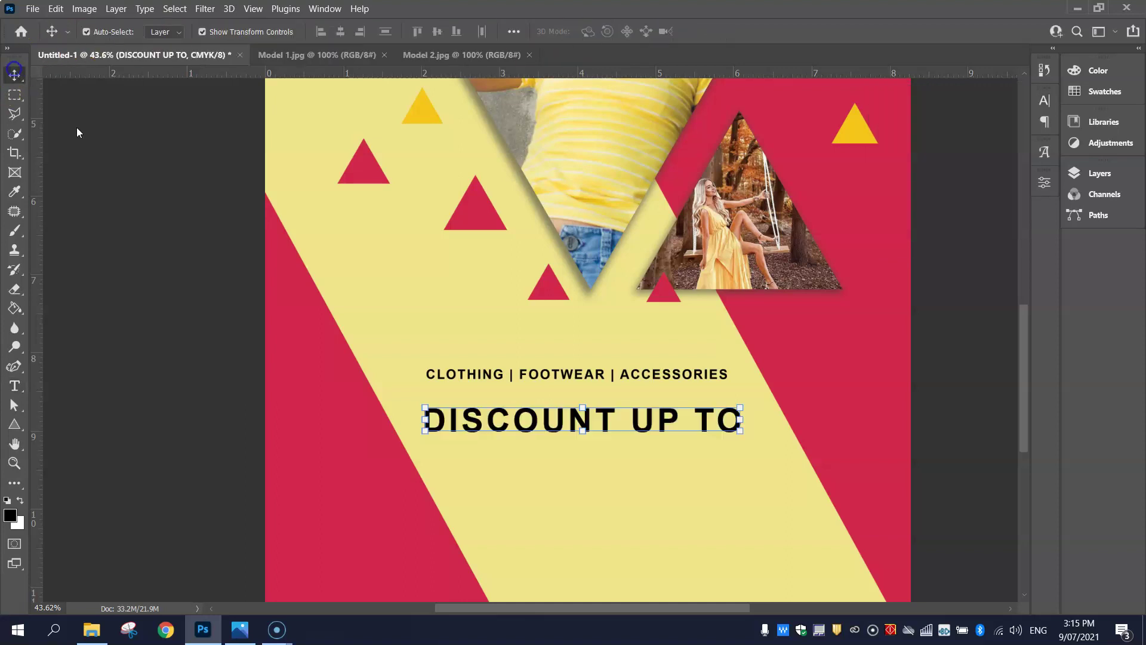
pyautogui.hotkey('alt', 'Tab')
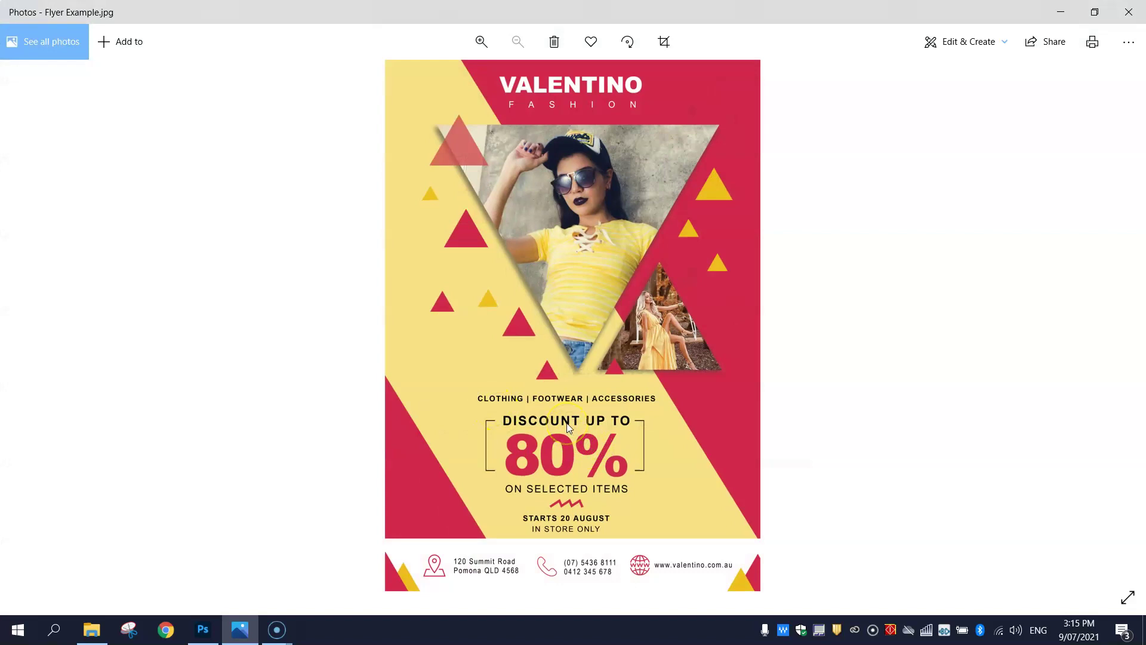
pyautogui.hotkey('alt', 'Tab')
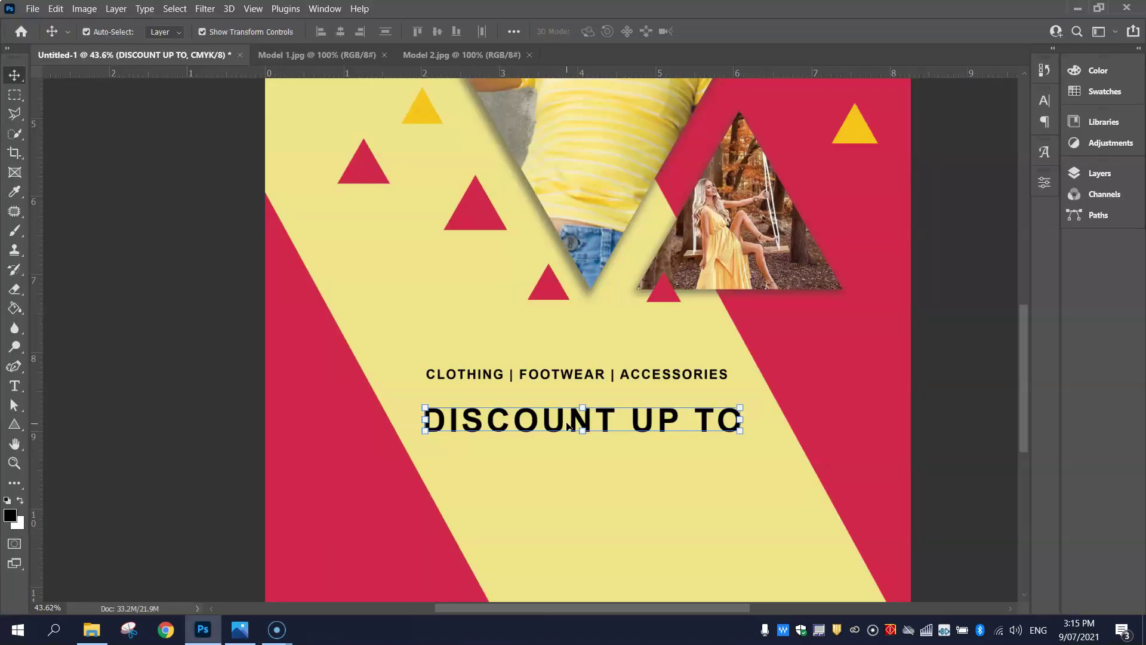
# - Reduce DISCOUNT UP TO to 20 pt and move it up under the category line
pyautogui.doubleClick(566, 425)
pyautogui.hotkey('ctrl', 'a')
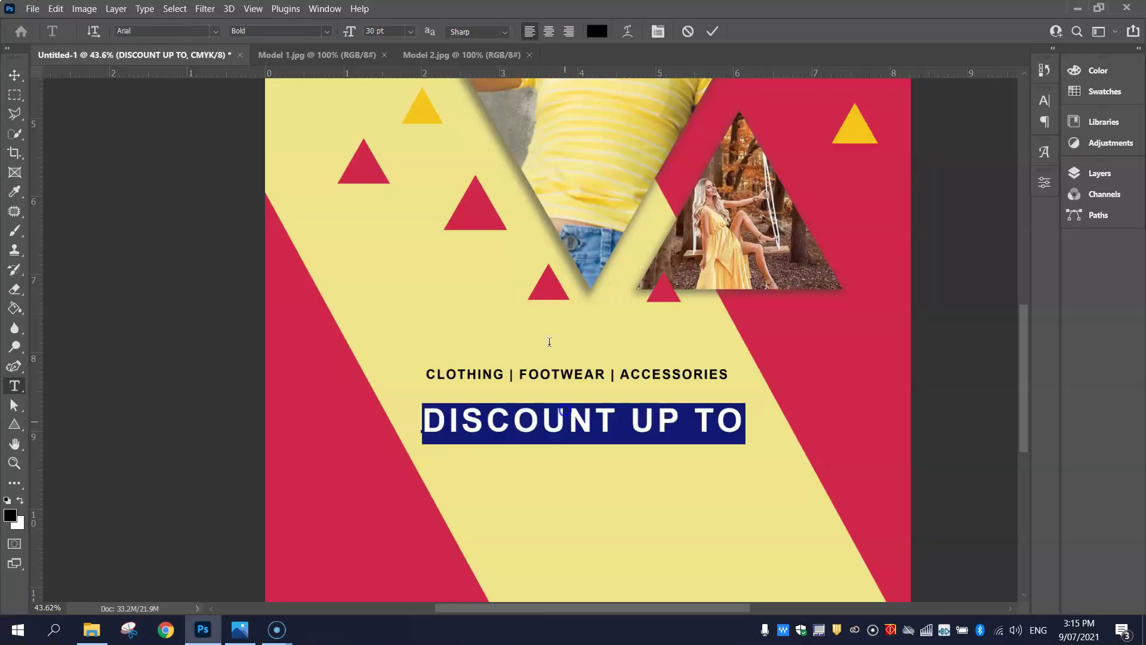
pyautogui.click(380, 44)
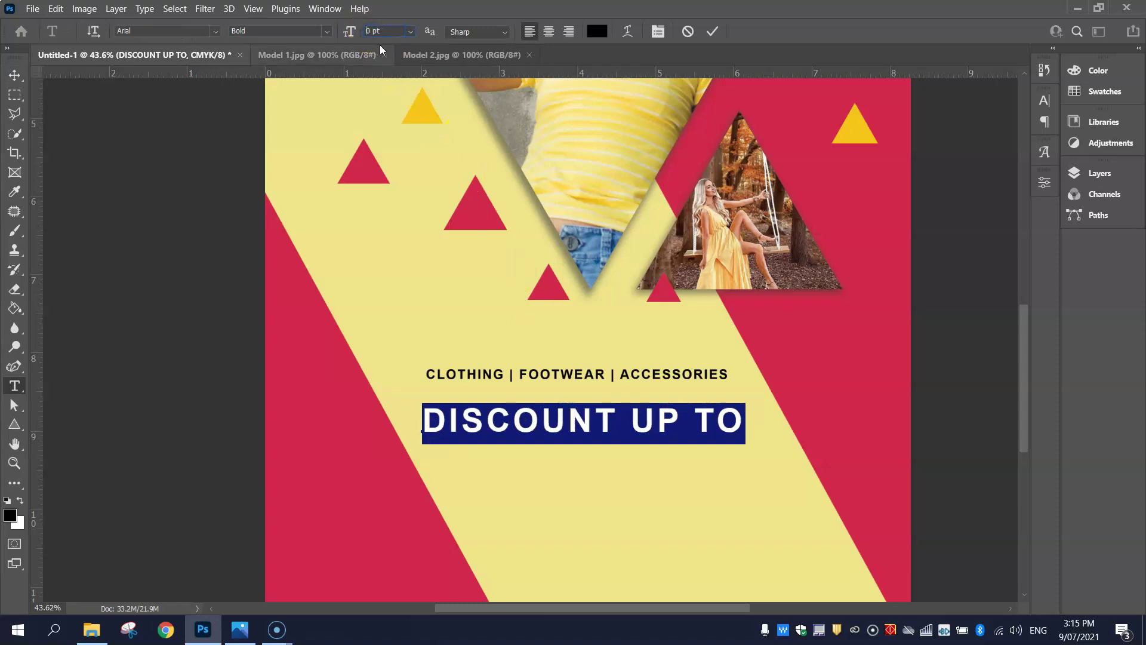
pyautogui.write('20')
pyautogui.press('Return')
pyautogui.click(16, 72)
pyautogui.moveTo(545, 418); pyautogui.dragTo(585, 403)
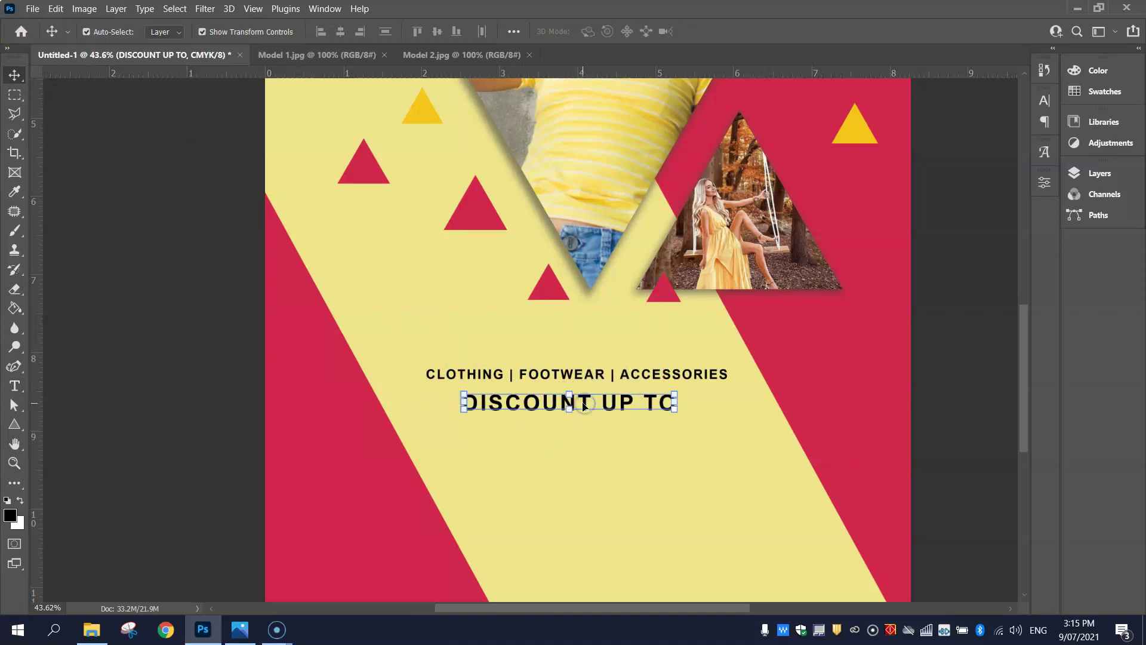
pyautogui.click(596, 463)
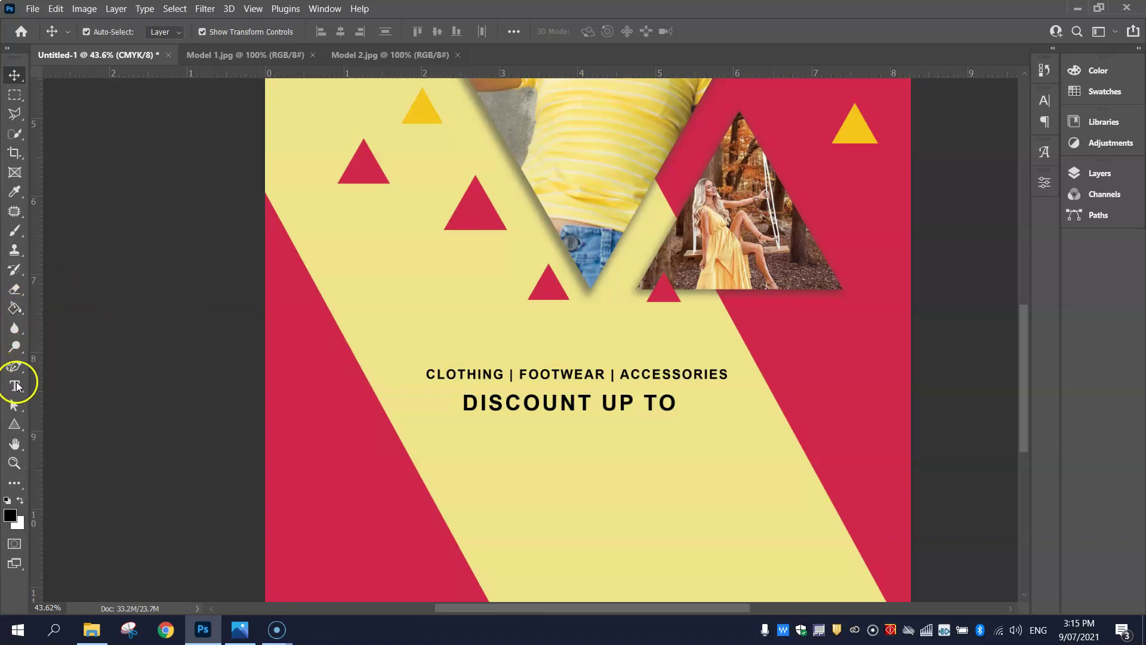
# - Duplicate DISCOUNT UP TO below itself and retype it as 80% in the flyer's sampled red
pyautogui.moveTo(577, 405); pyautogui.dragTo(582, 449)
pyautogui.doubleClick(565, 447)
pyautogui.tripleClick(565, 447)
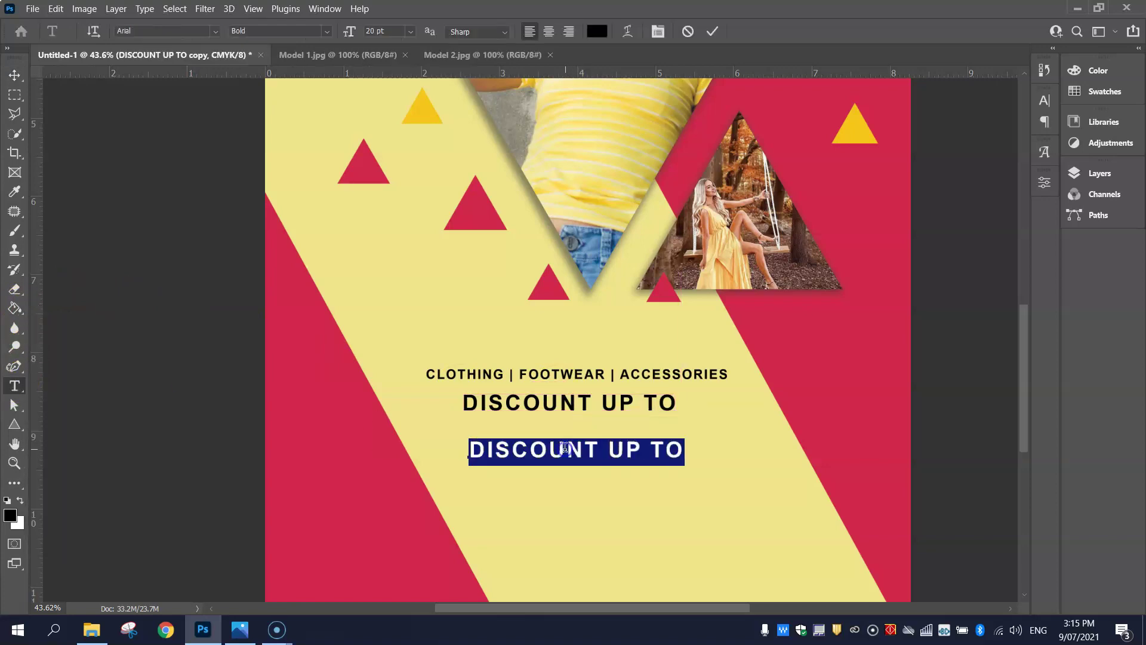
pyautogui.write('80')
pyautogui.hotkey('ctrl', 'a')
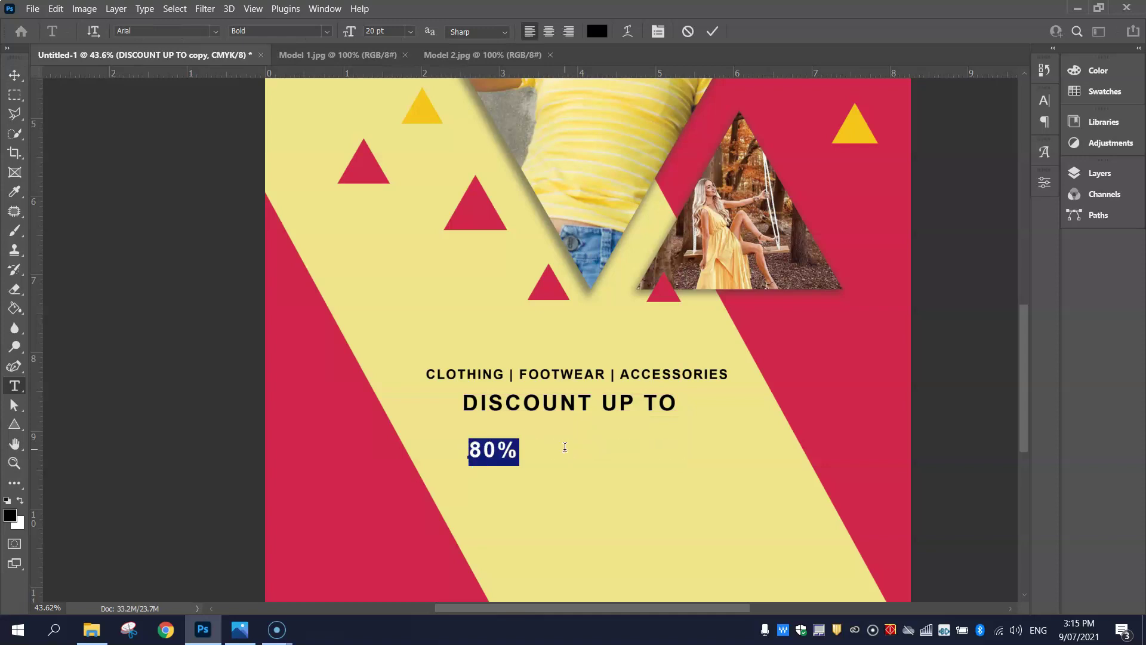
pyautogui.click(593, 32)
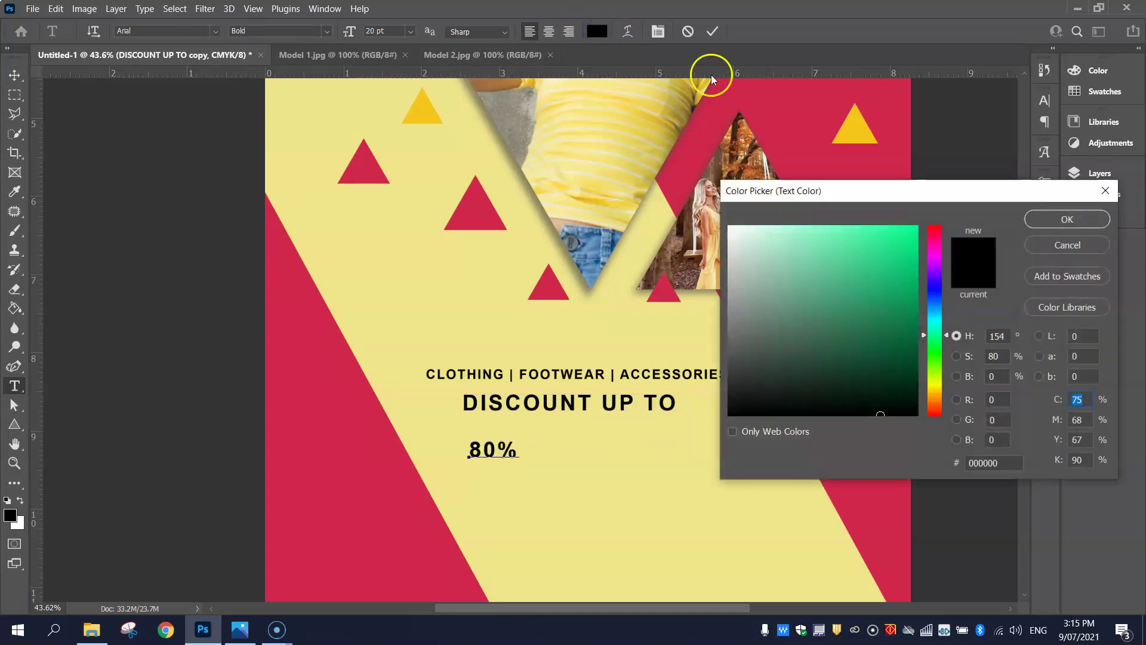
pyautogui.click(774, 93)
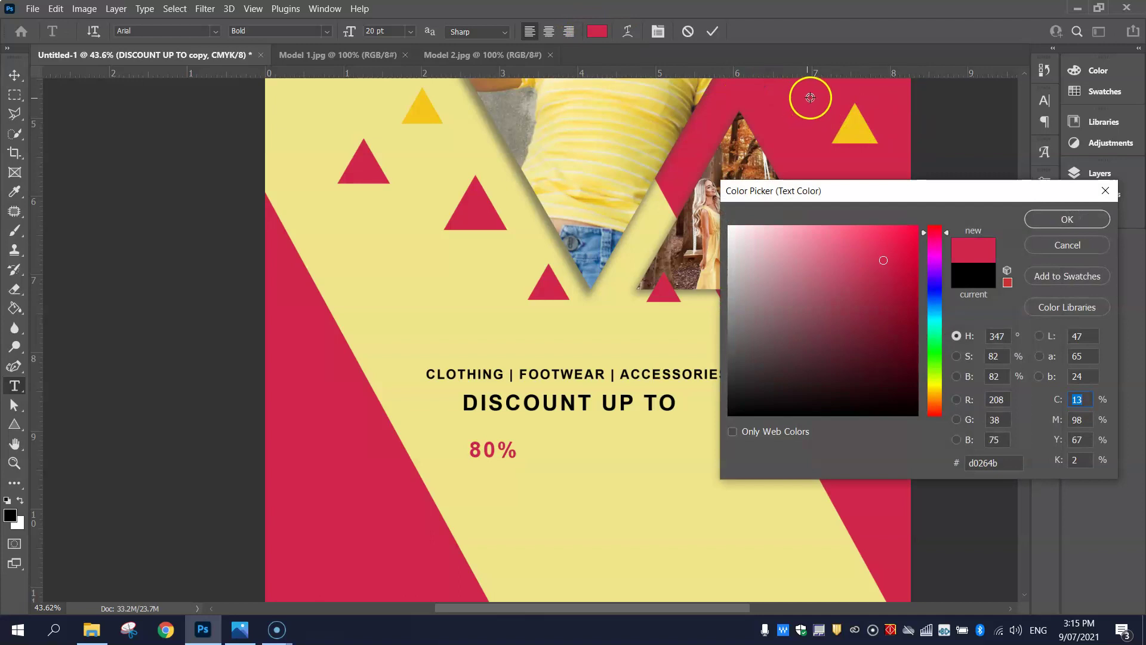
pyautogui.click(1066, 219)
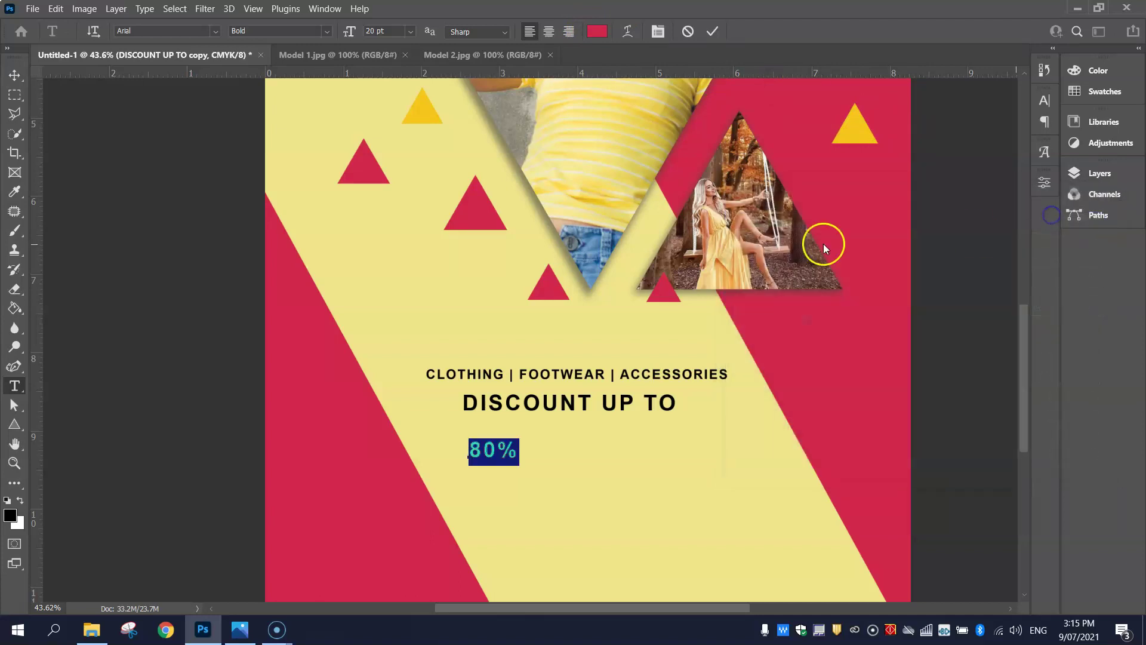
# - Enlarge the 80% text to 90 pt
pyautogui.click(410, 31)
pyautogui.click(376, 30)
pyautogui.doubleClick(376, 30)
pyautogui.write('90')
pyautogui.press('Return')
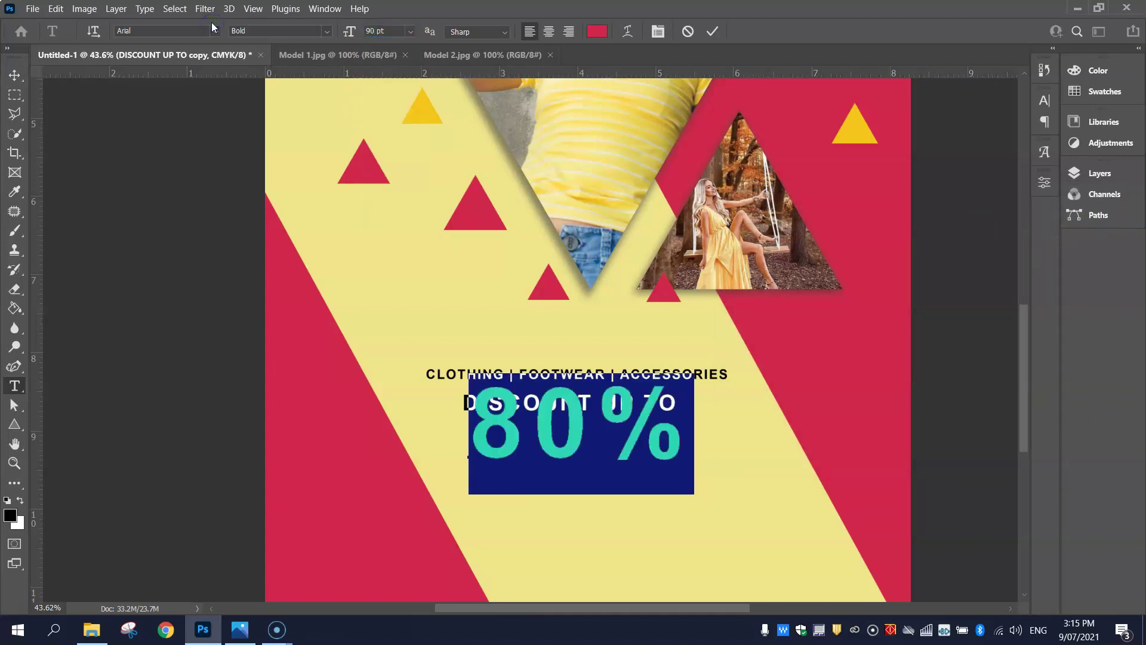
# - Tighten the 80% tracking to -50 and nudge it into place below DISCOUNT UP TO
pyautogui.click(625, 30)
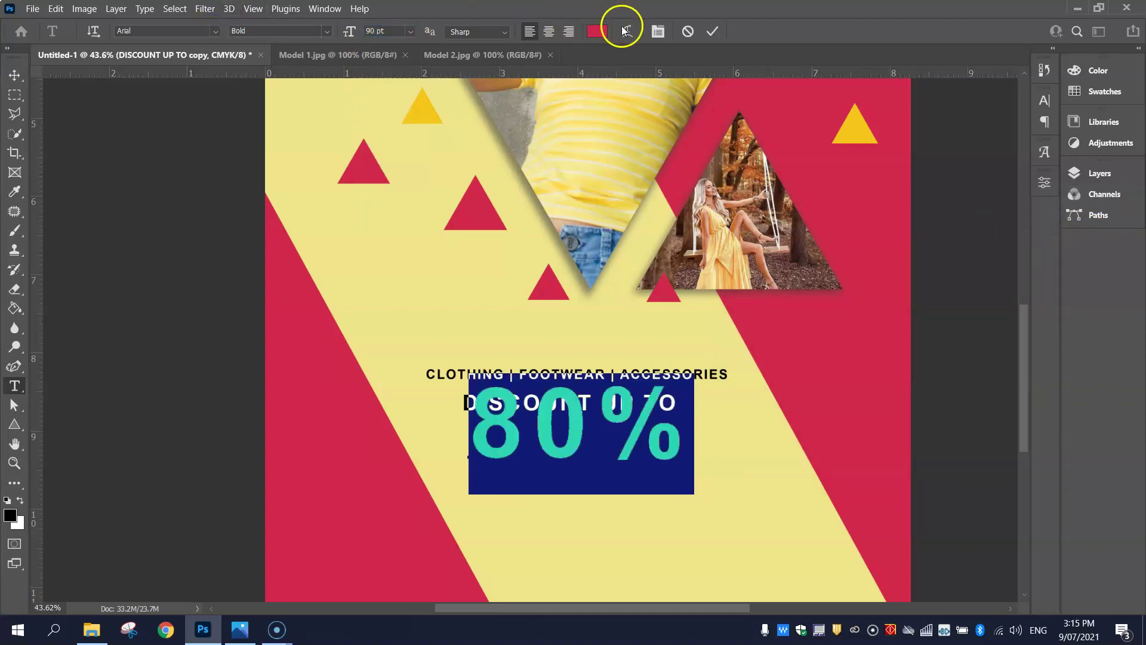
pyautogui.click(659, 30)
pyautogui.click(1025, 156)
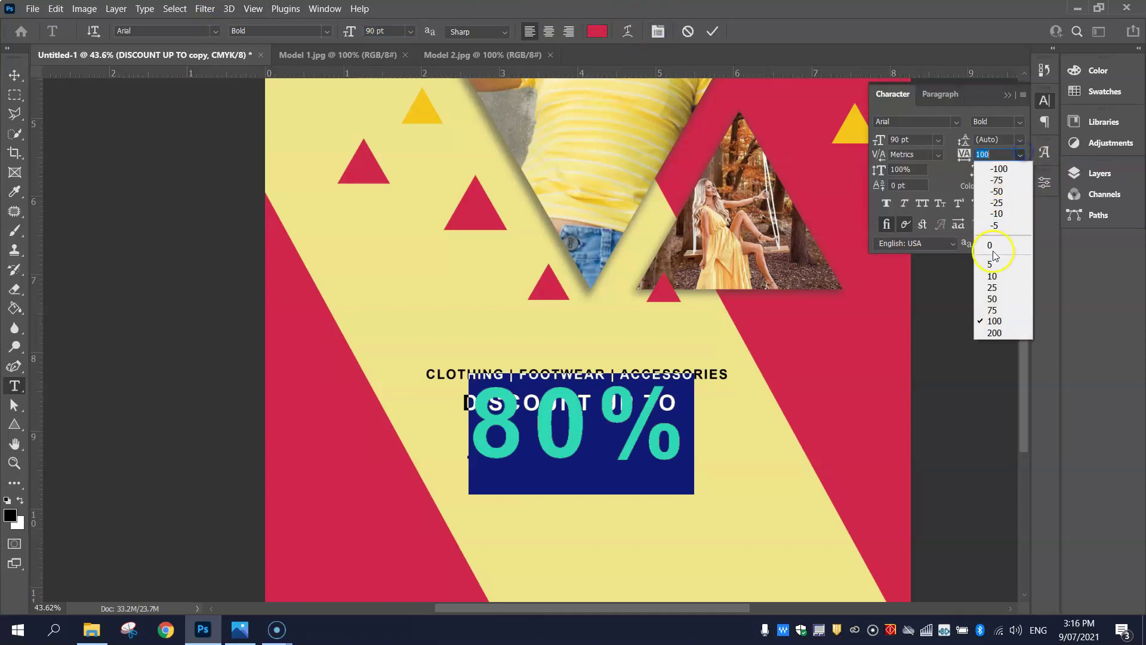
pyautogui.click(993, 245)
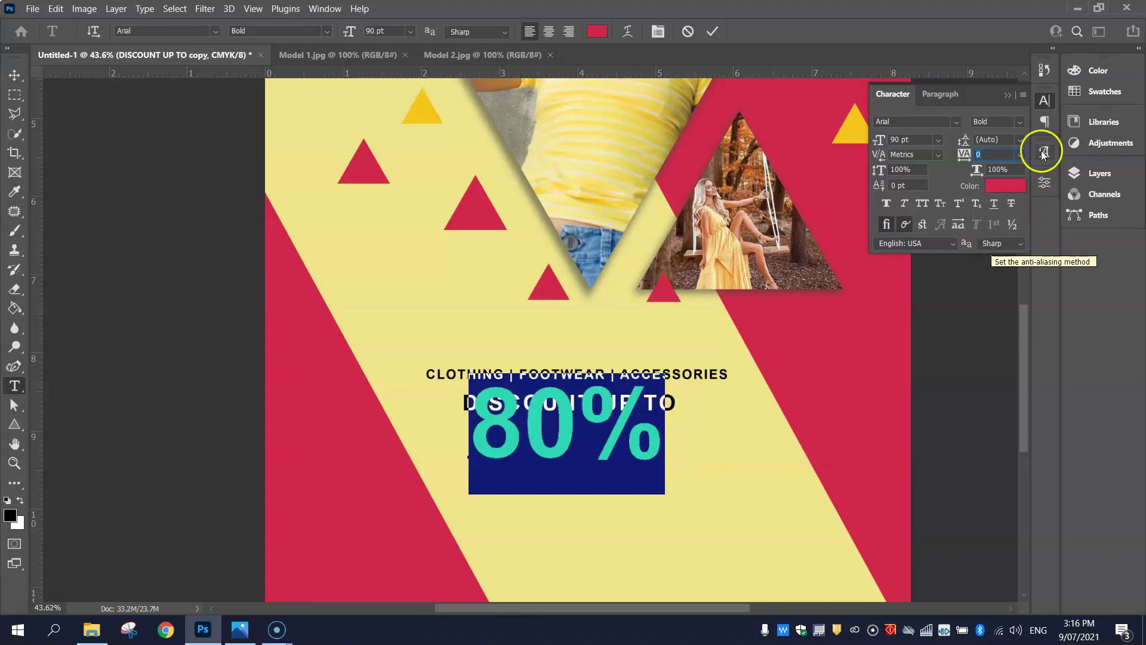
pyautogui.click(1020, 155)
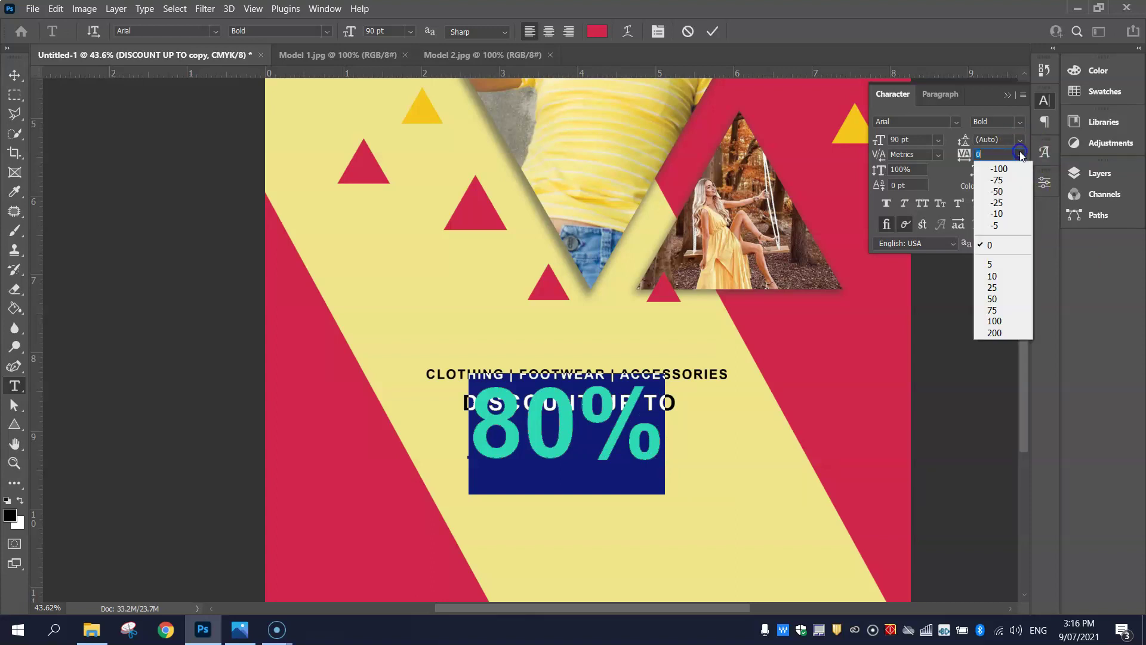
pyautogui.click(1015, 191)
pyautogui.click(14, 74)
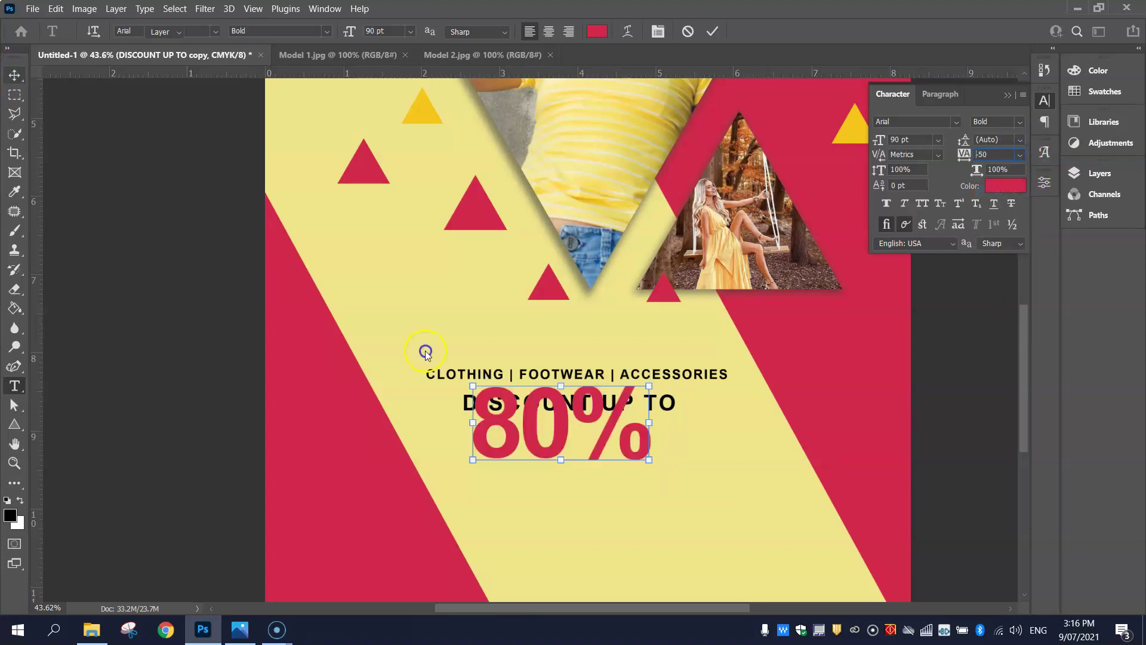
pyautogui.moveTo(577, 431); pyautogui.dragTo(571, 455)
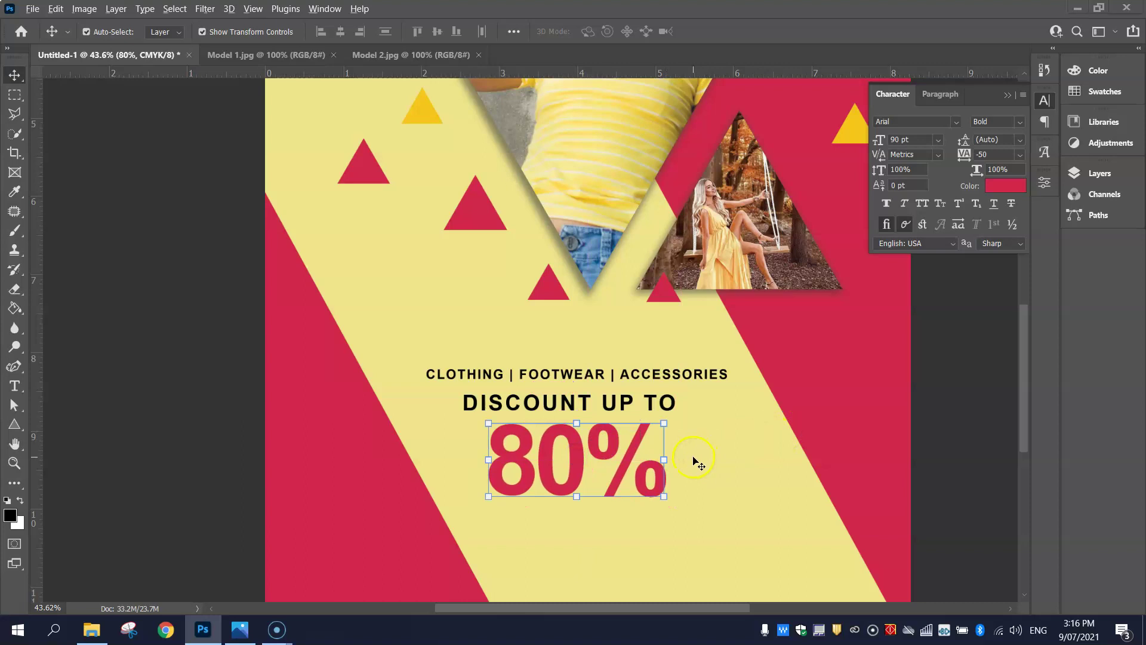
pyautogui.hotkey('alt', 'Tab')
pyautogui.hotkey('alt', 'Tab')
# - Copy the text line below 80%, retype it as ON SELECTED ITEMS, and make it Regular
pyautogui.moveTo(565, 493); pyautogui.dragTo(572, 493)
pyautogui.moveTo(570, 403); pyautogui.dragTo(571, 528)
pyautogui.doubleClick(571, 528)
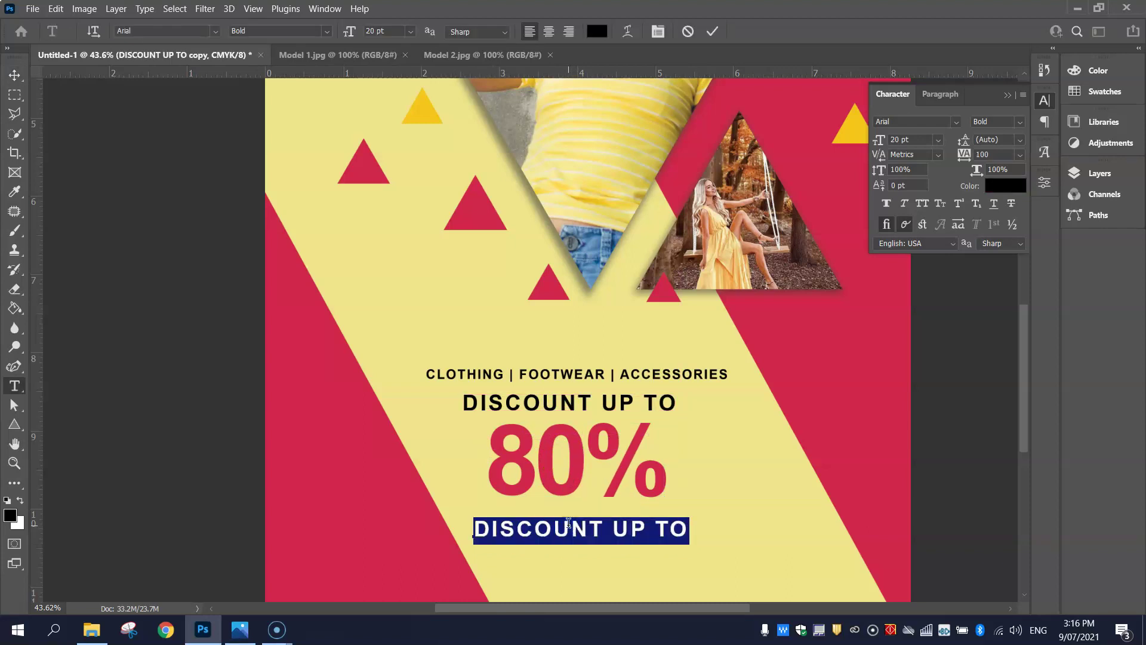
pyautogui.write('ON SELECTED ITEMS')
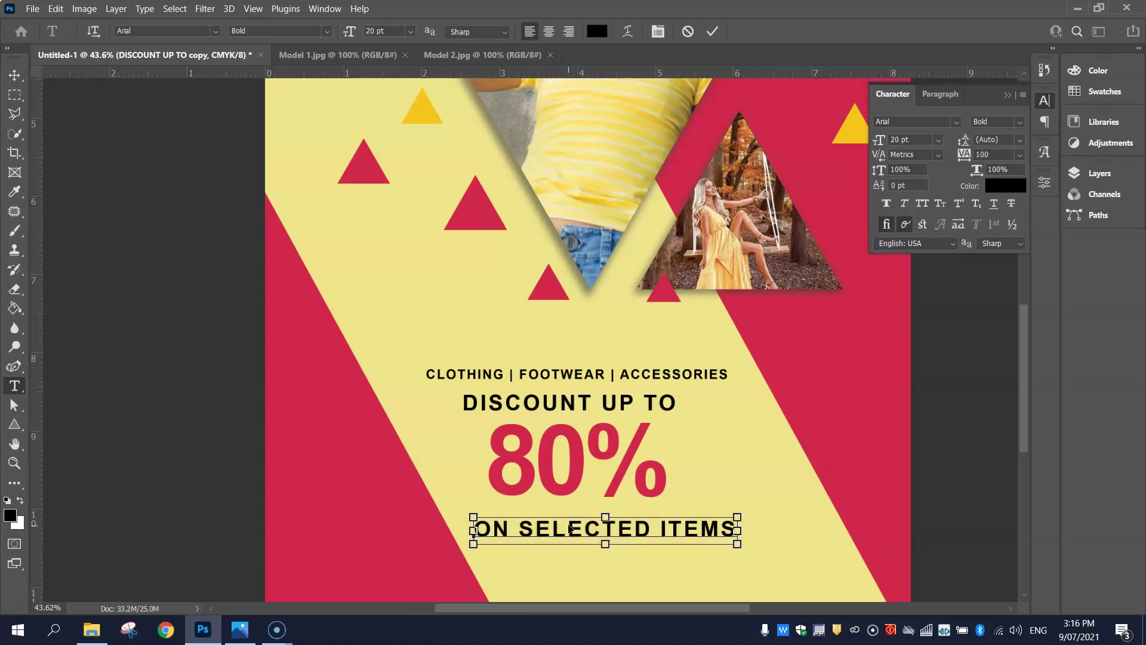
pyautogui.hotkey('ctrl', 'a')
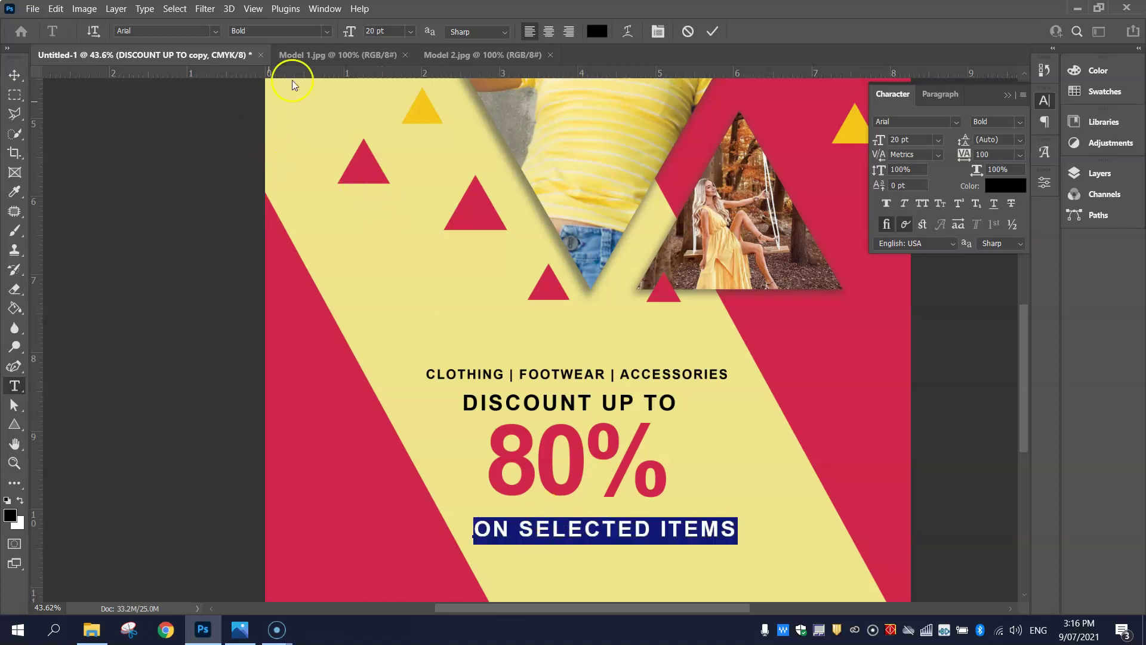
pyautogui.click(325, 30)
pyautogui.click(303, 93)
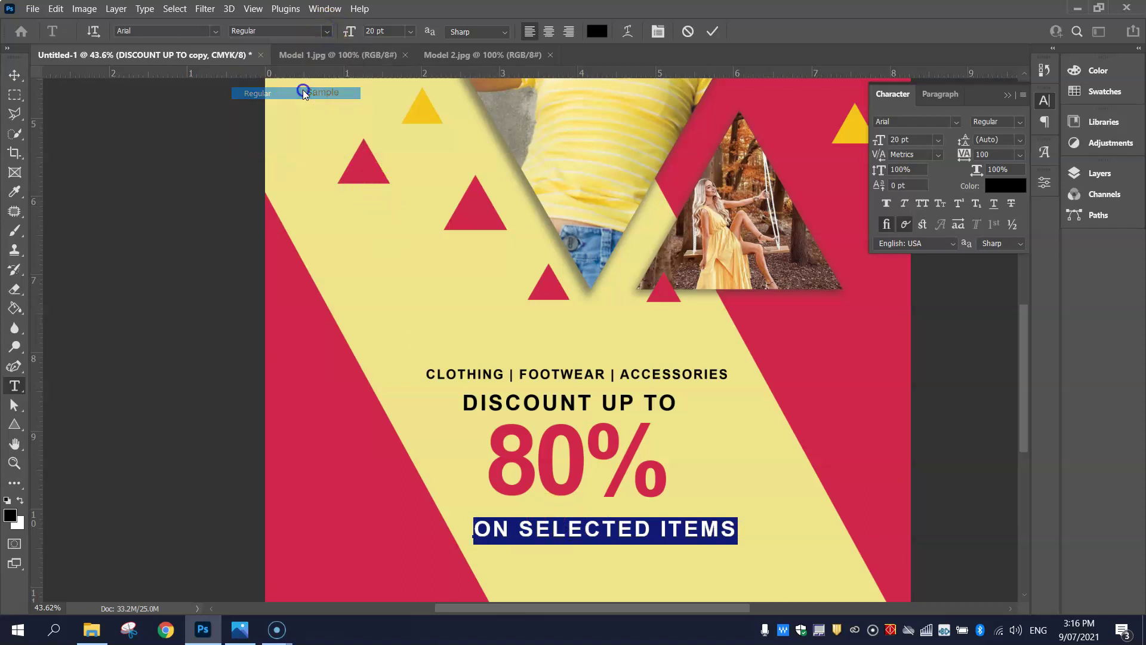
pyautogui.hotkey('alt', 'Tab')
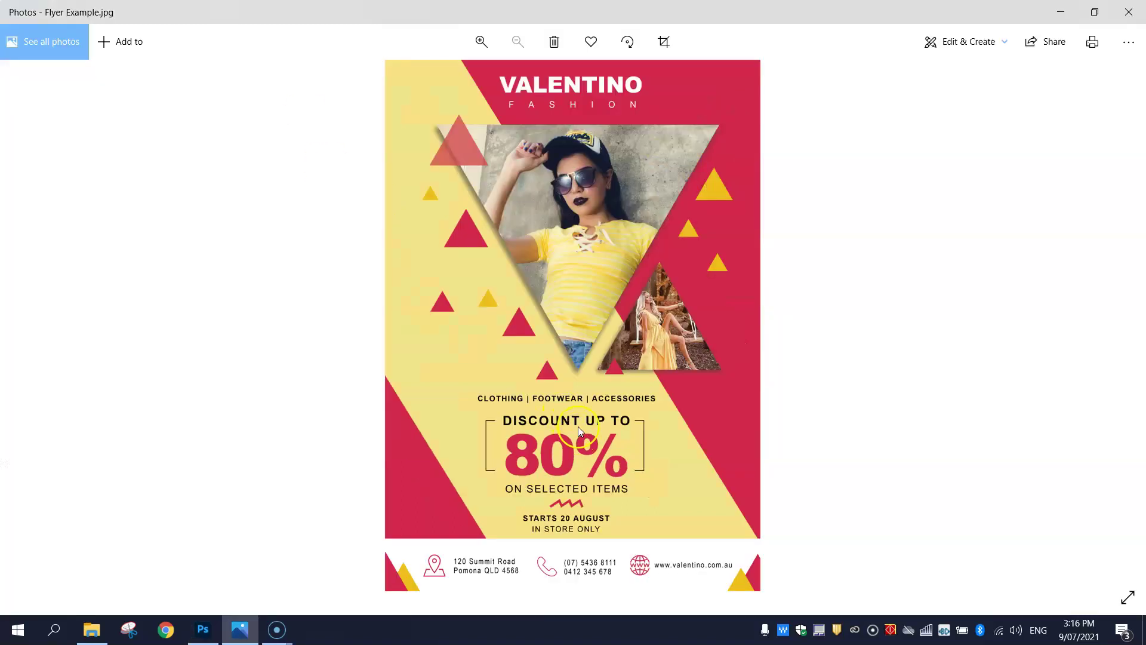
pyautogui.hotkey('alt', 'Tab')
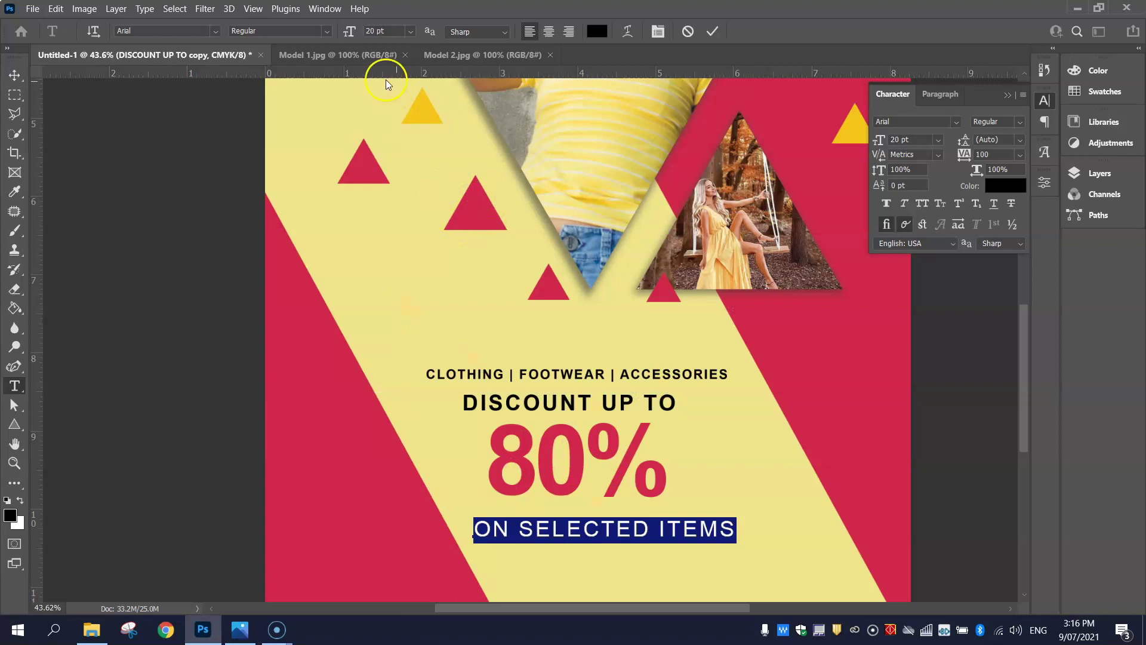
# - Reduce ON SELECTED ITEMS to 15 pt and move it up under 80%
pyautogui.click(376, 32)
pyautogui.press('Down')
pyautogui.press('Down')
pyautogui.press('Down')
pyautogui.press('Down')
pyautogui.press('Down')
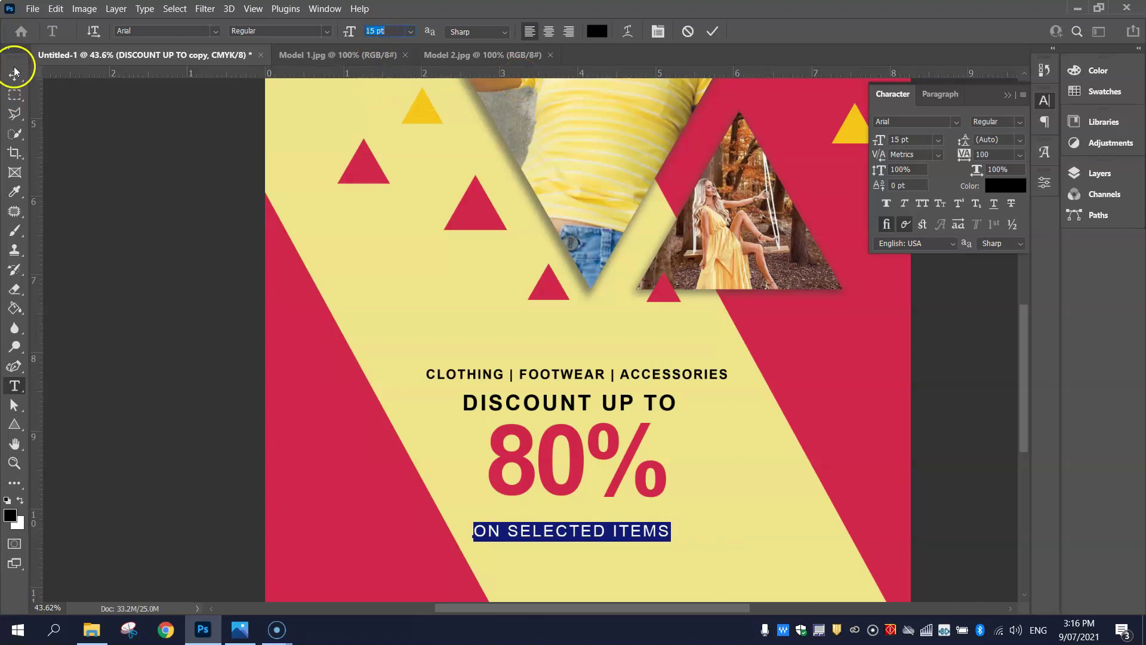
pyautogui.click(13, 74)
pyautogui.moveTo(597, 529); pyautogui.dragTo(600, 515)
pyautogui.click(884, 440)
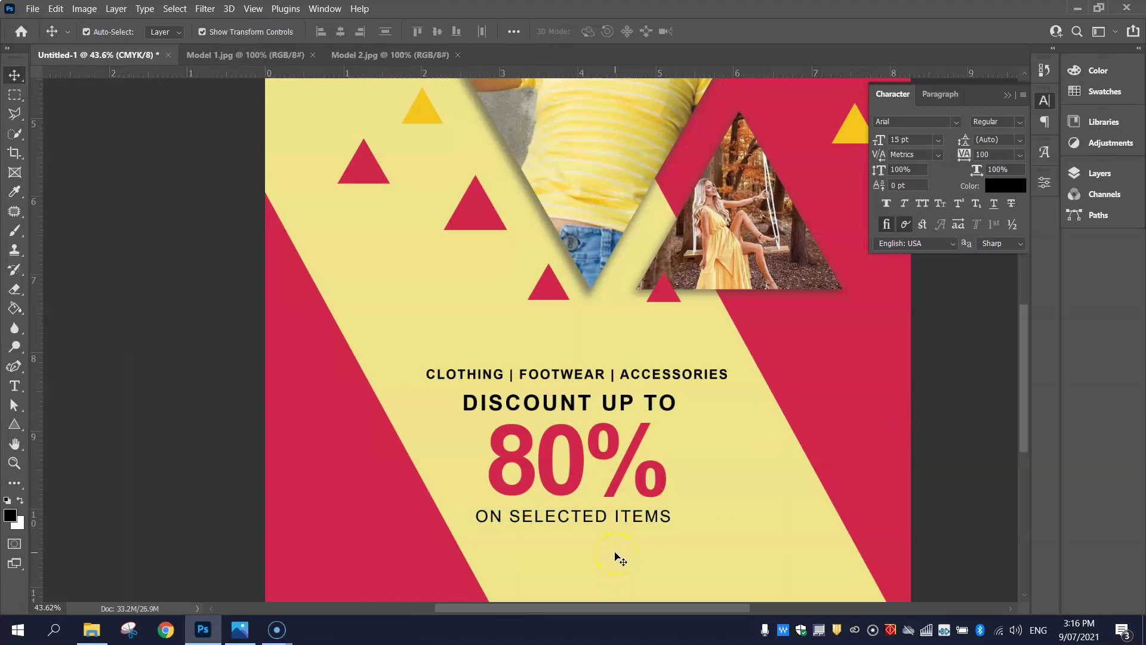
# - Select all four discount text lines and align their horizontal centres
pyautogui.moveTo(615, 553); pyautogui.dragTo(583, 375)
pyautogui.click(576, 488)
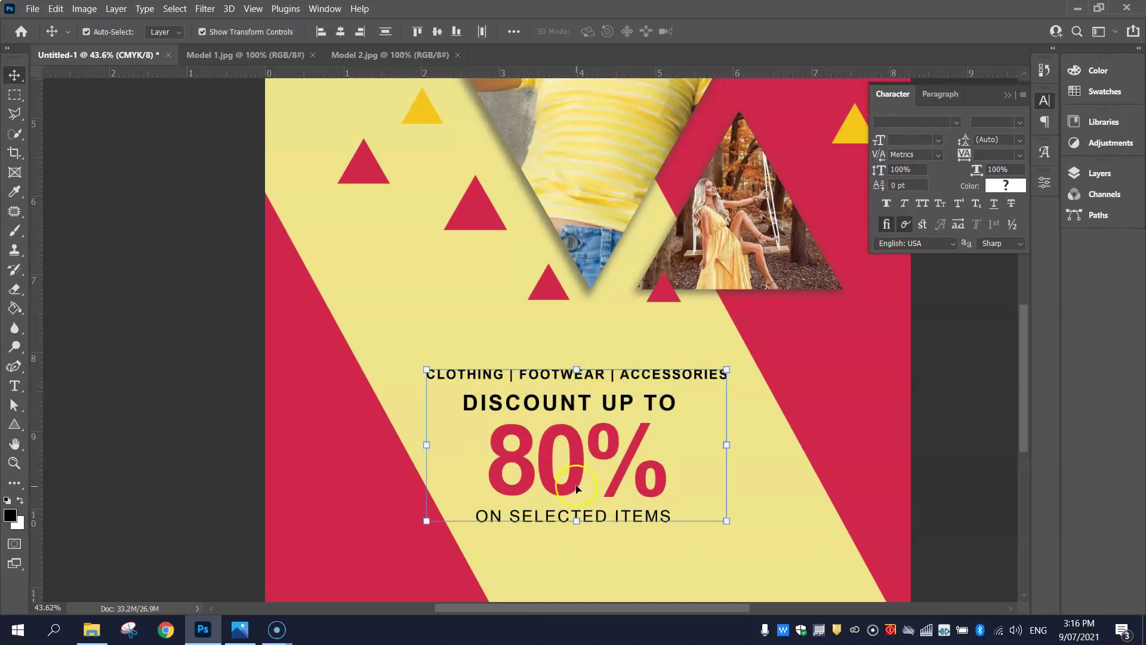
pyautogui.click(342, 31)
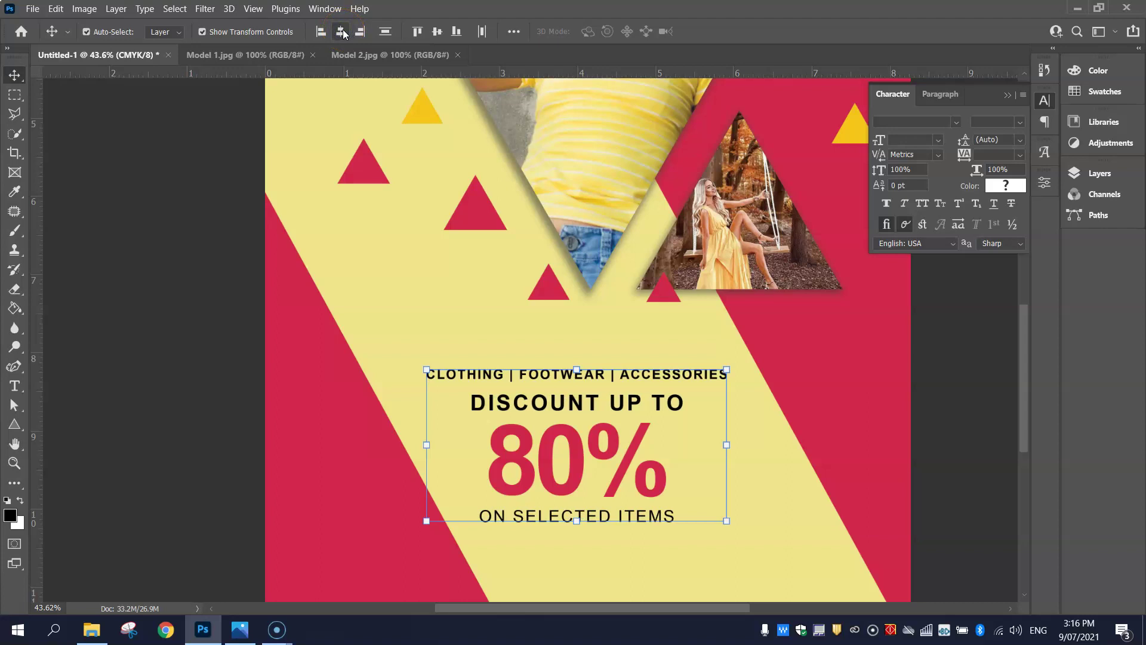
pyautogui.click(102, 244)
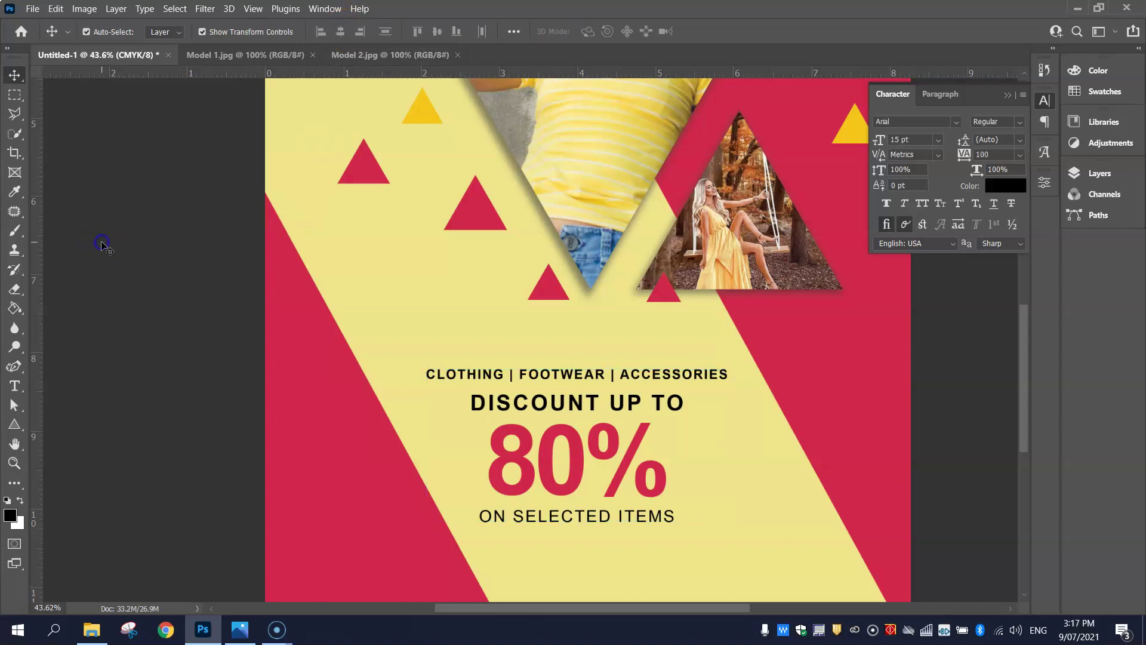
# - Close the Character panel, open Glyphs, and switch its font to Wingdings to find the Aquarius zigzag
pyautogui.hotkey('alt', 'Tab')
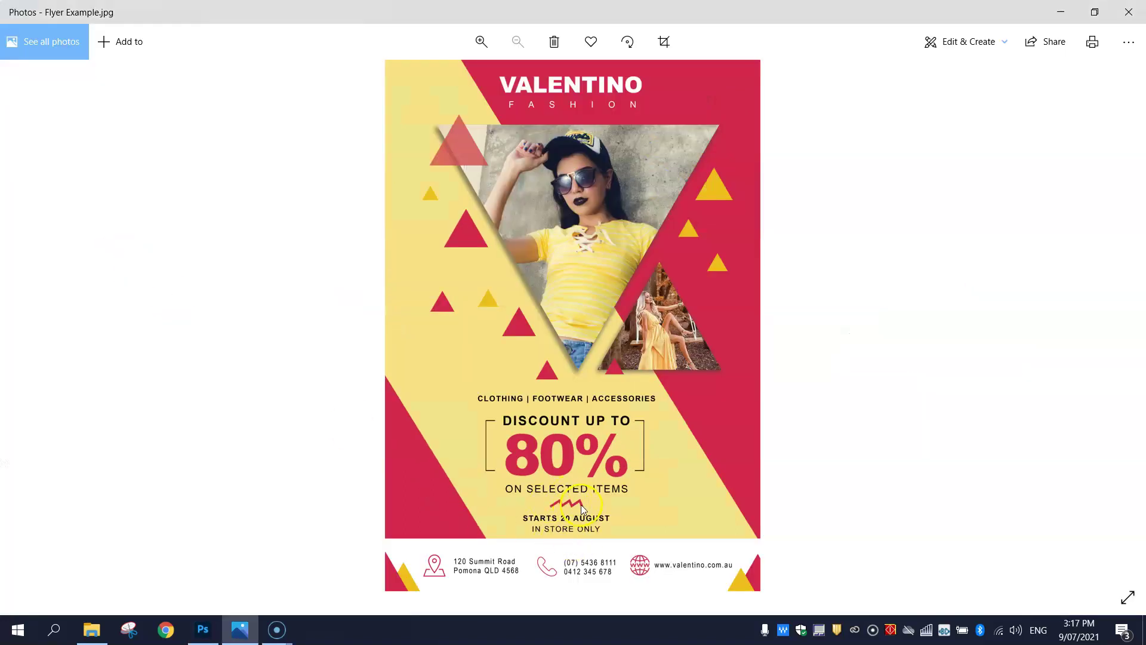
pyautogui.hotkey('alt', 'Tab')
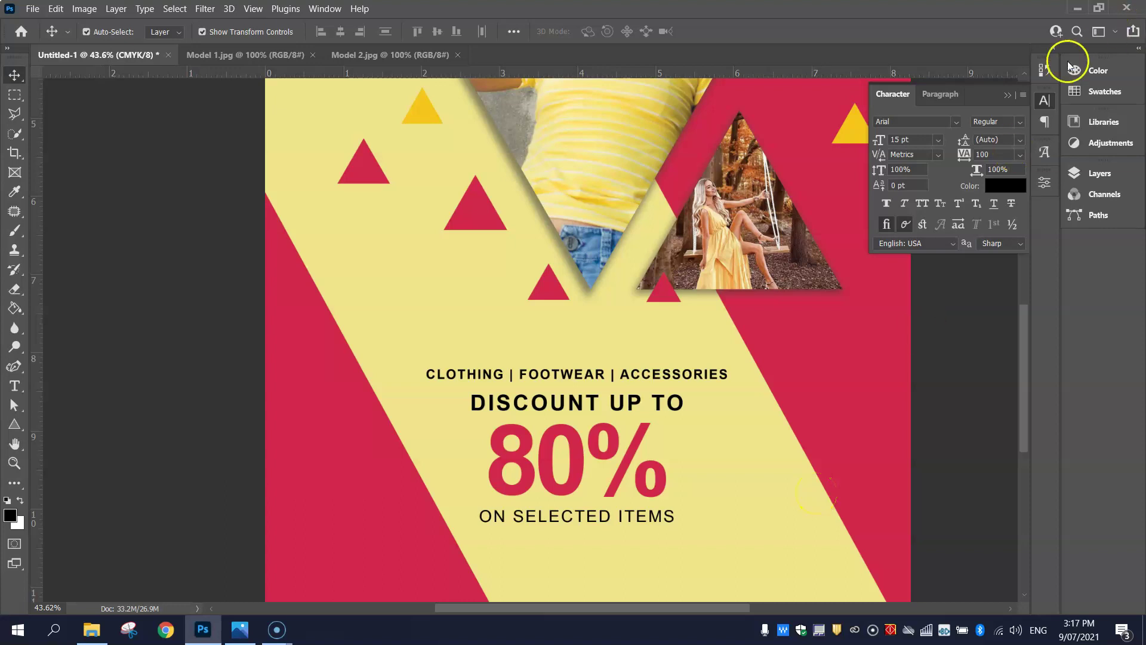
pyautogui.click(1045, 100)
pyautogui.click(327, 8)
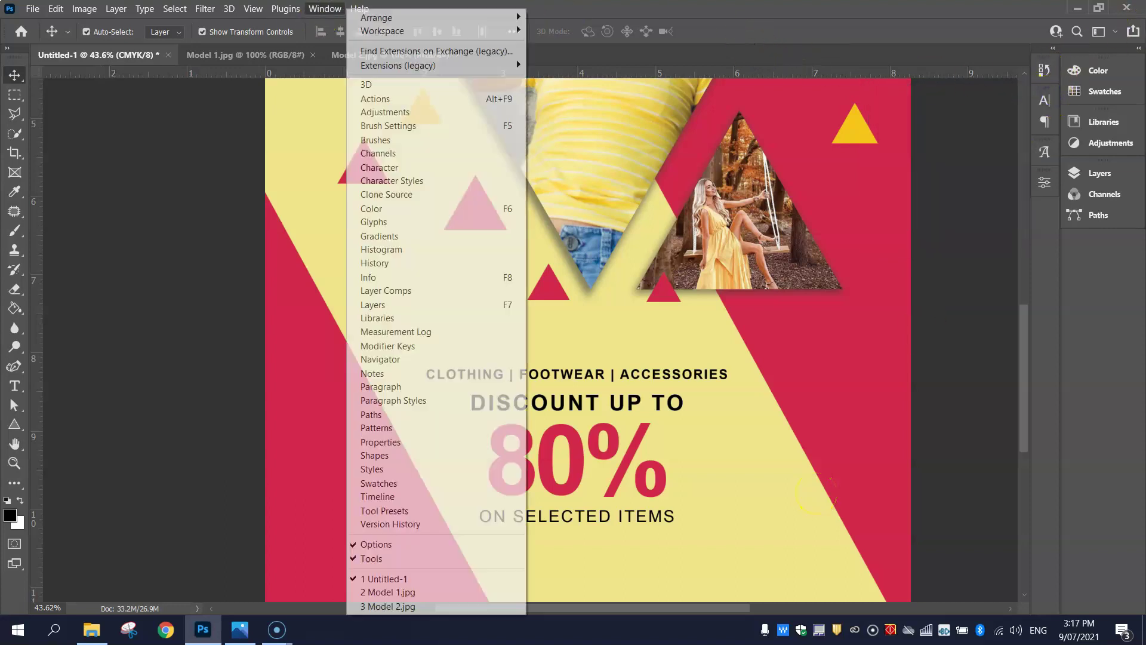
pyautogui.click(385, 222)
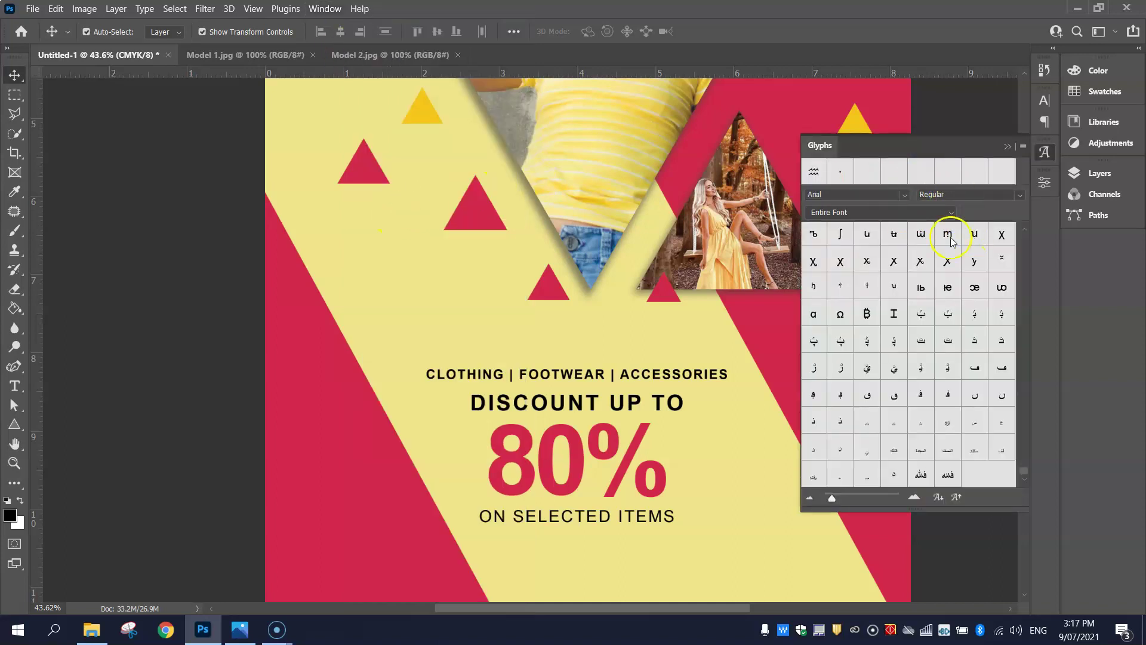
pyautogui.scroll(5, 949, 376)
pyautogui.scroll(4, 1009, 436)
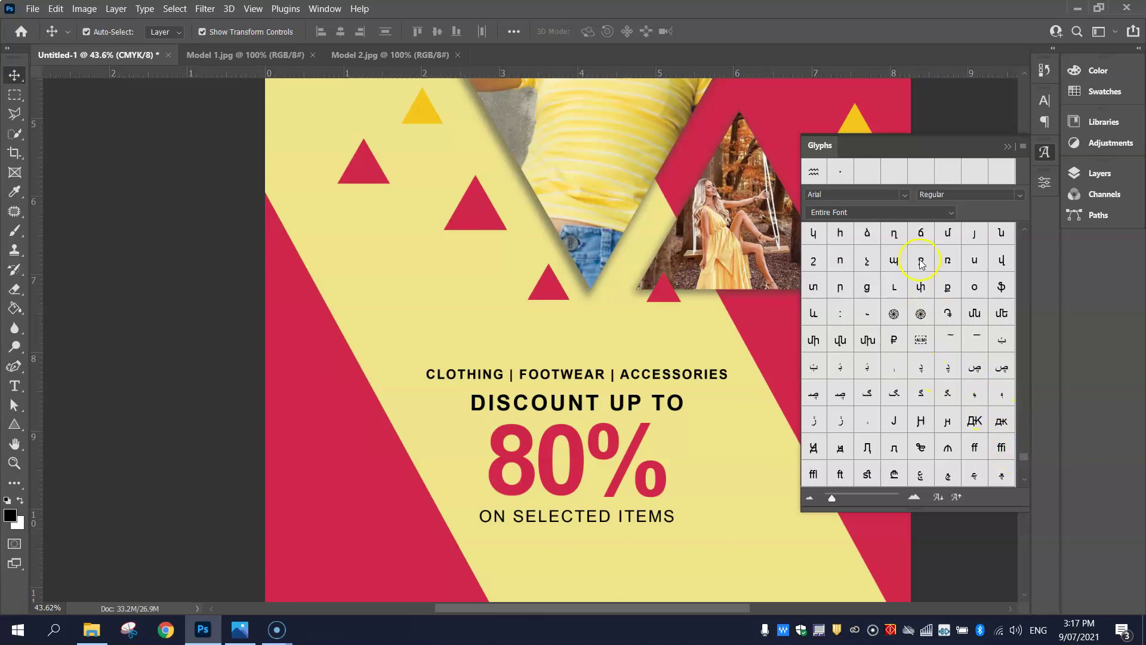
pyautogui.click(904, 195)
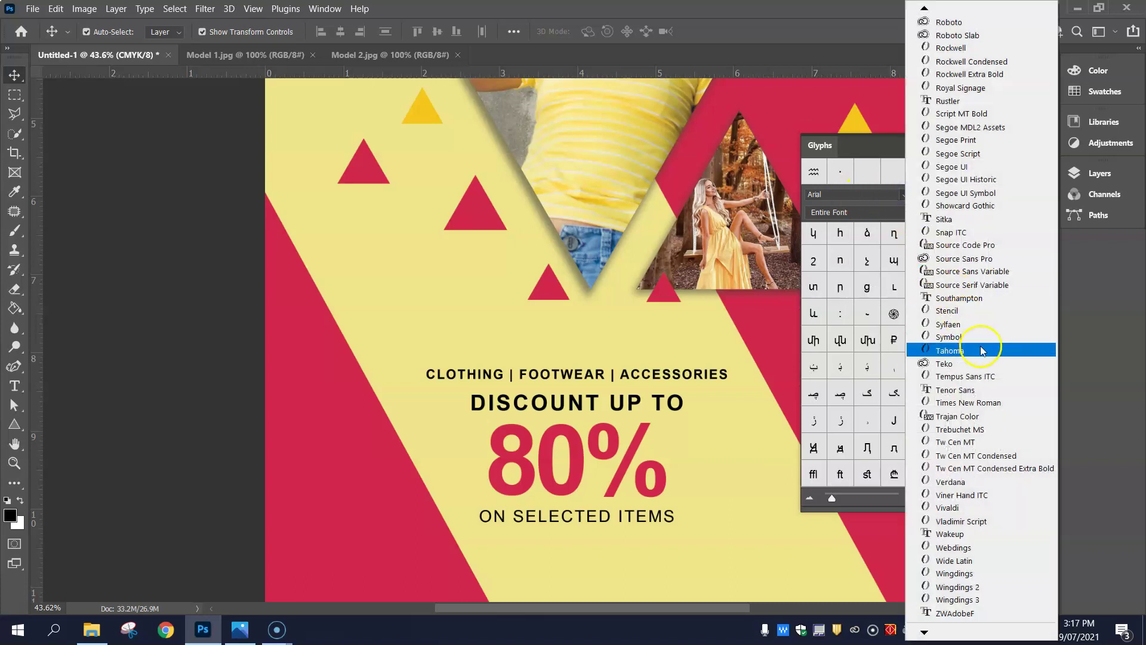
pyautogui.click(979, 574)
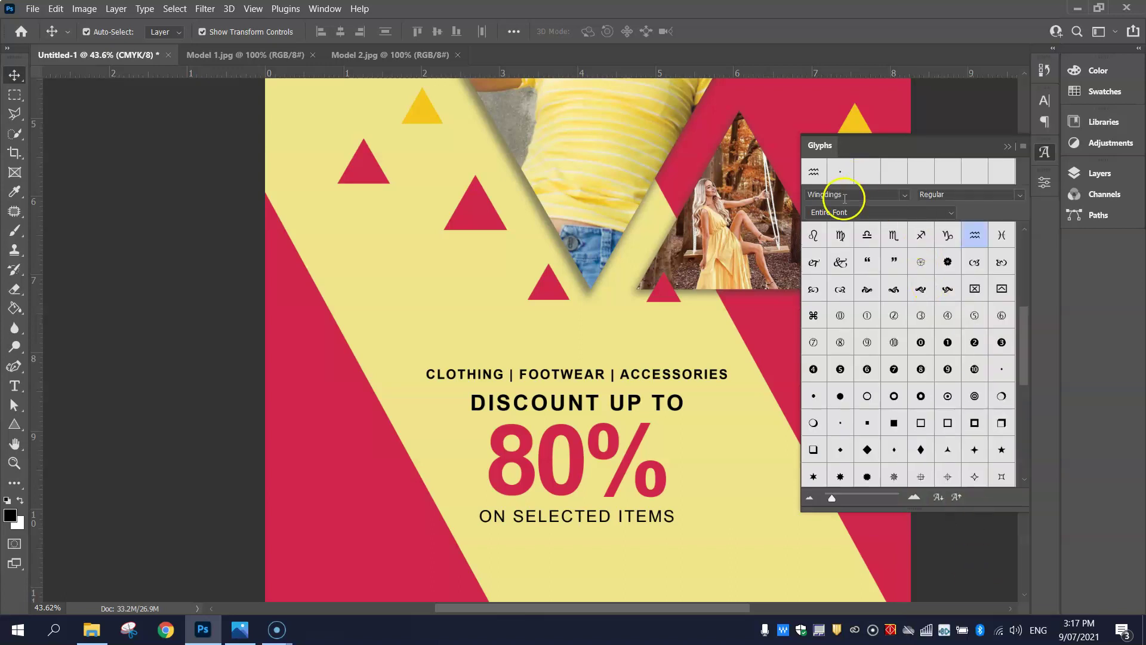
pyautogui.moveTo(1027, 344); pyautogui.dragTo(1023, 279)
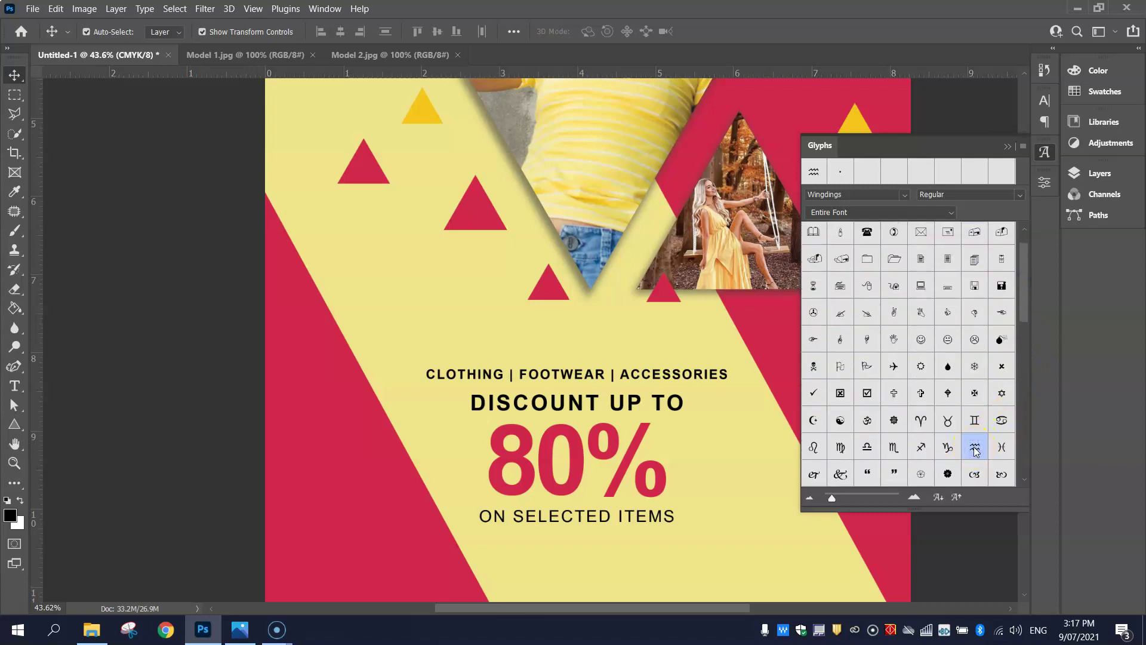
pyautogui.scroll(-3, 486, 433)
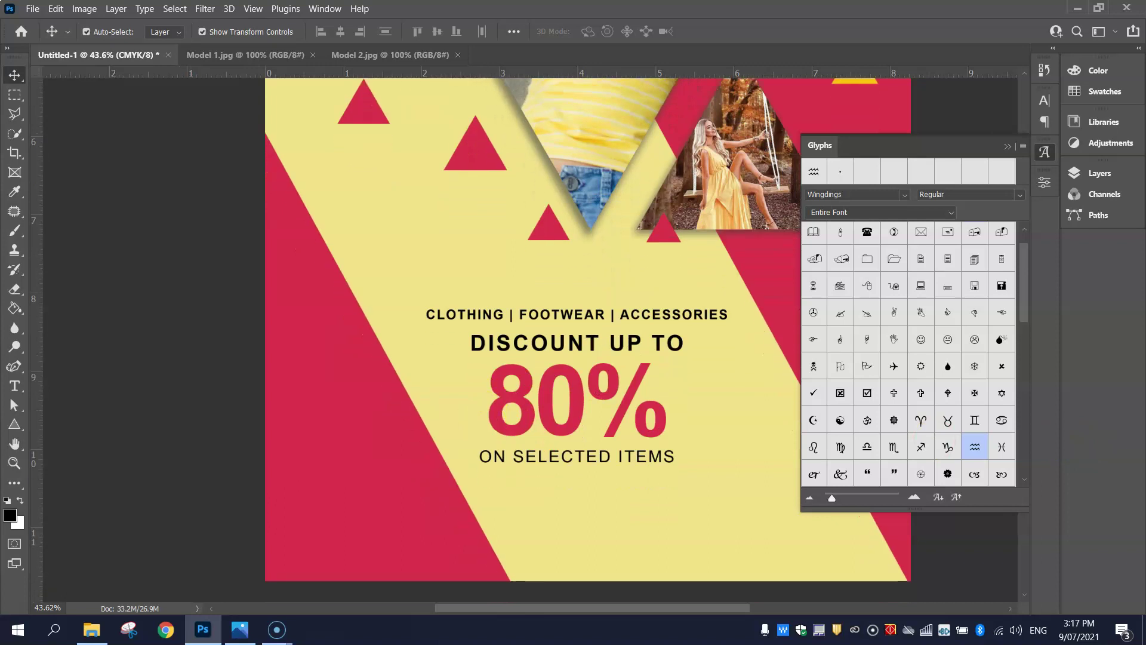
# - Insert the Wingdings Aquarius zigzag glyph as a new text layer below the discount text
pyautogui.click(14, 385)
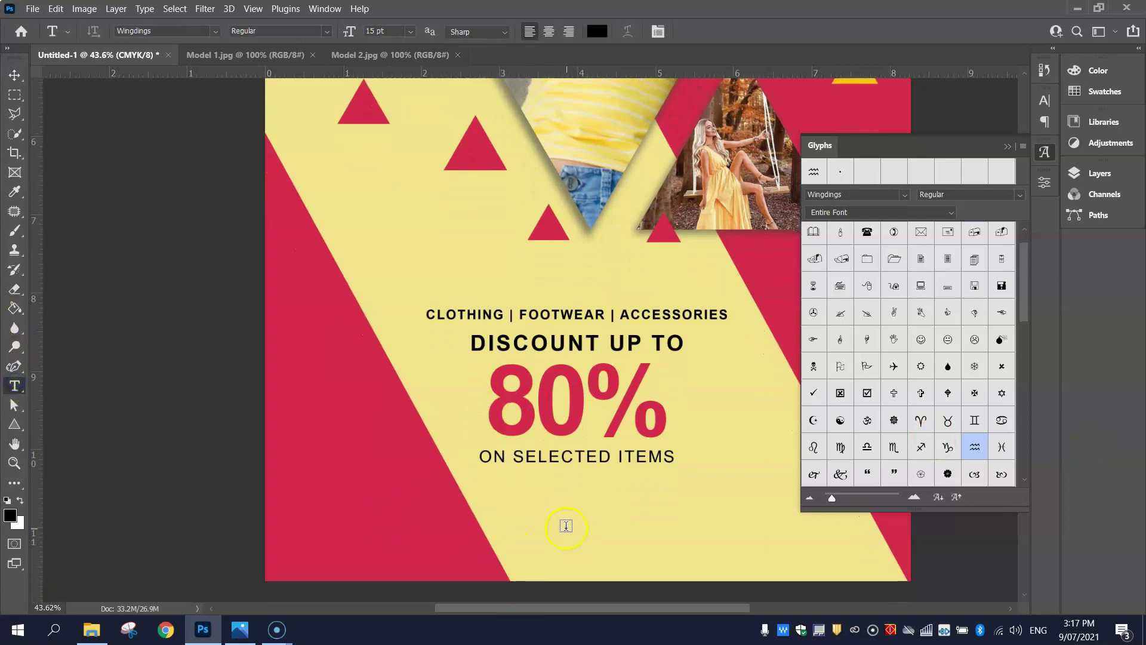
pyautogui.click(575, 523)
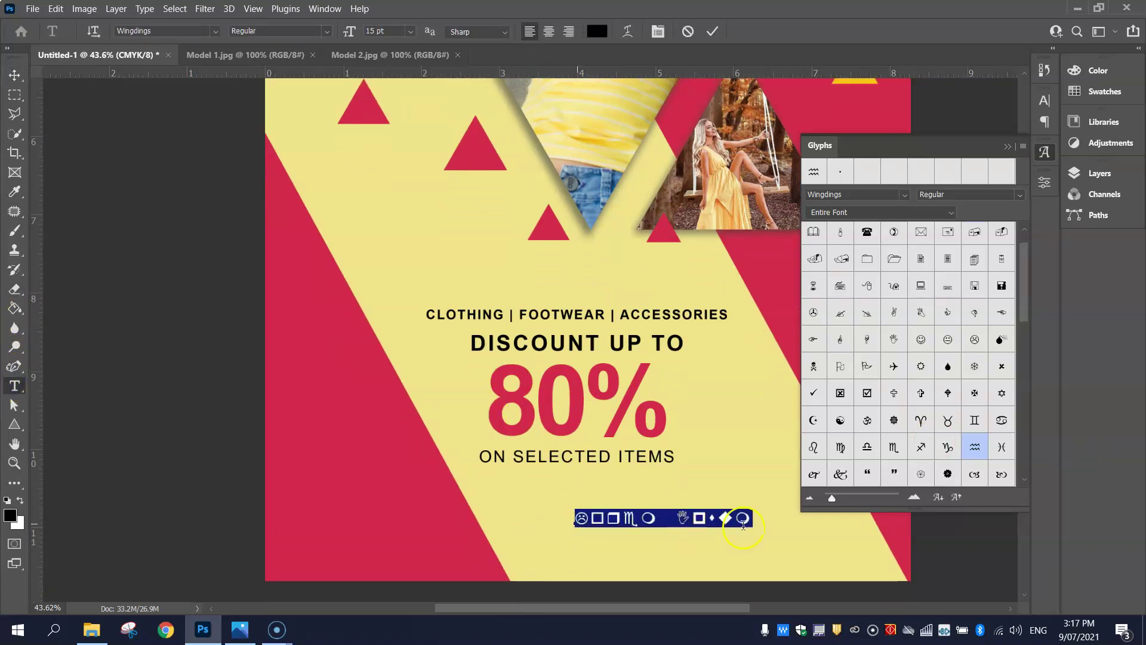
pyautogui.doubleClick(975, 448)
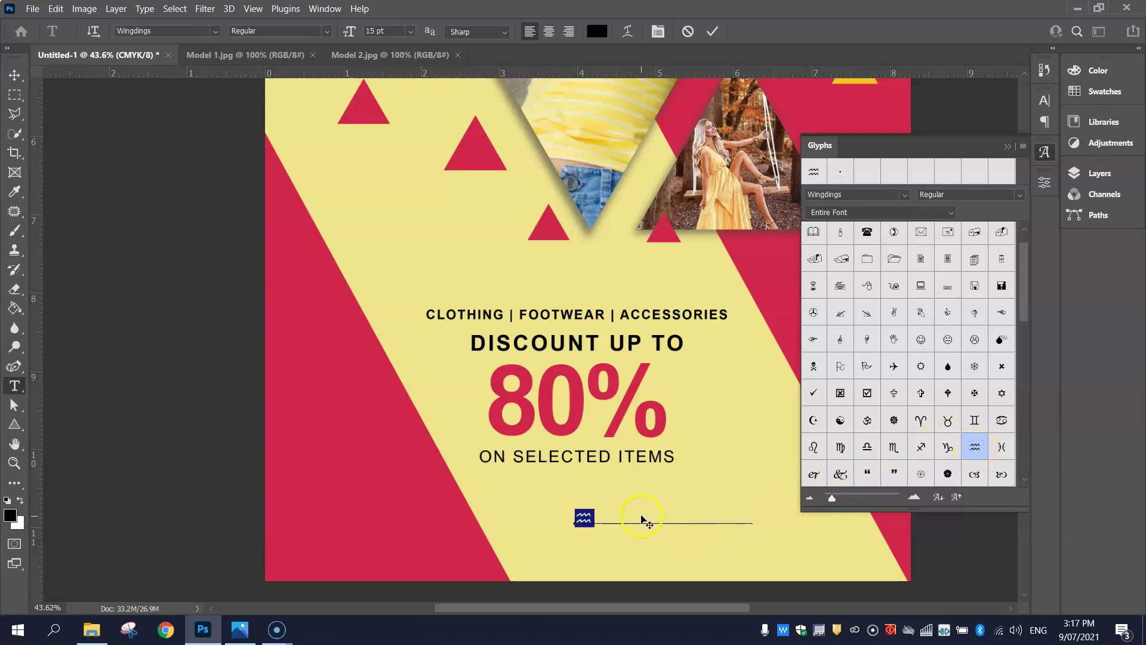
pyautogui.click(52, 83)
pyautogui.press('v')
pyautogui.click(1044, 151)
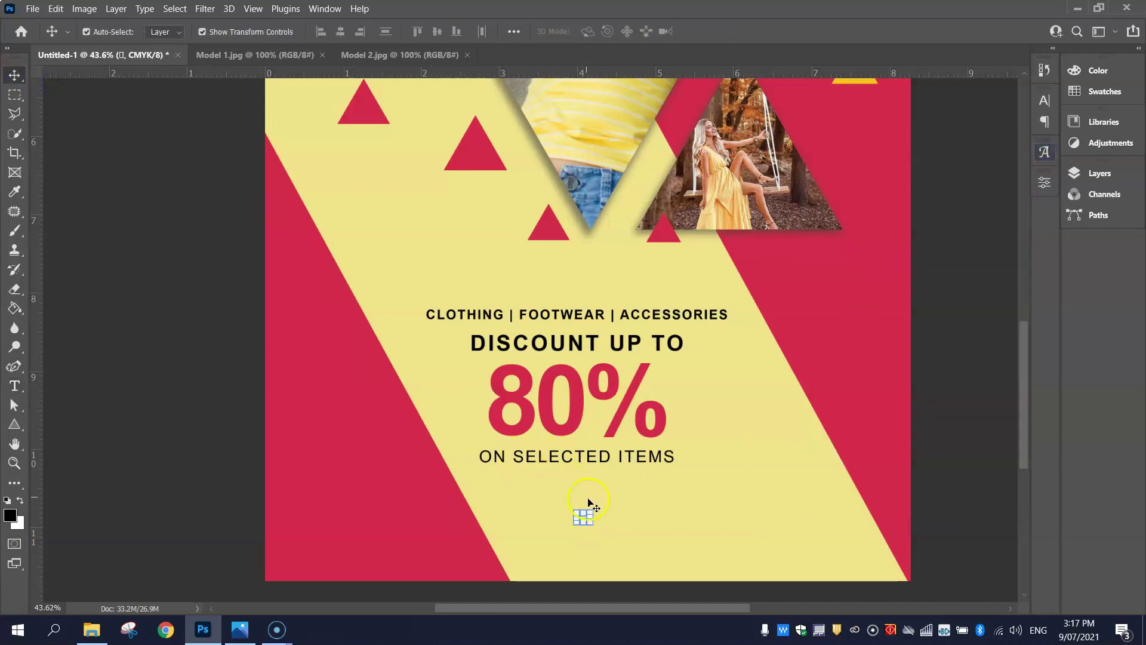
# - Enlarge the zigzag, place it beside ON SELECTED ITEMS, and colour it the flyer's red
pyautogui.moveTo(594, 506); pyautogui.dragTo(750, 423)
pyautogui.moveTo(653, 482); pyautogui.dragTo(760, 517)
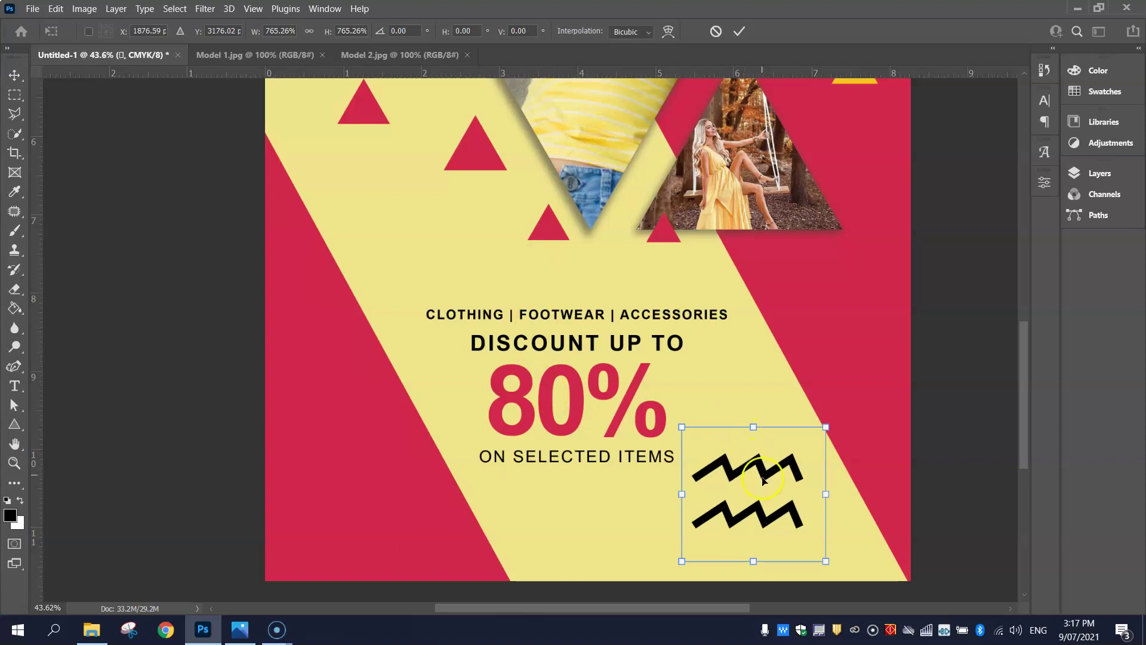
pyautogui.click(739, 31)
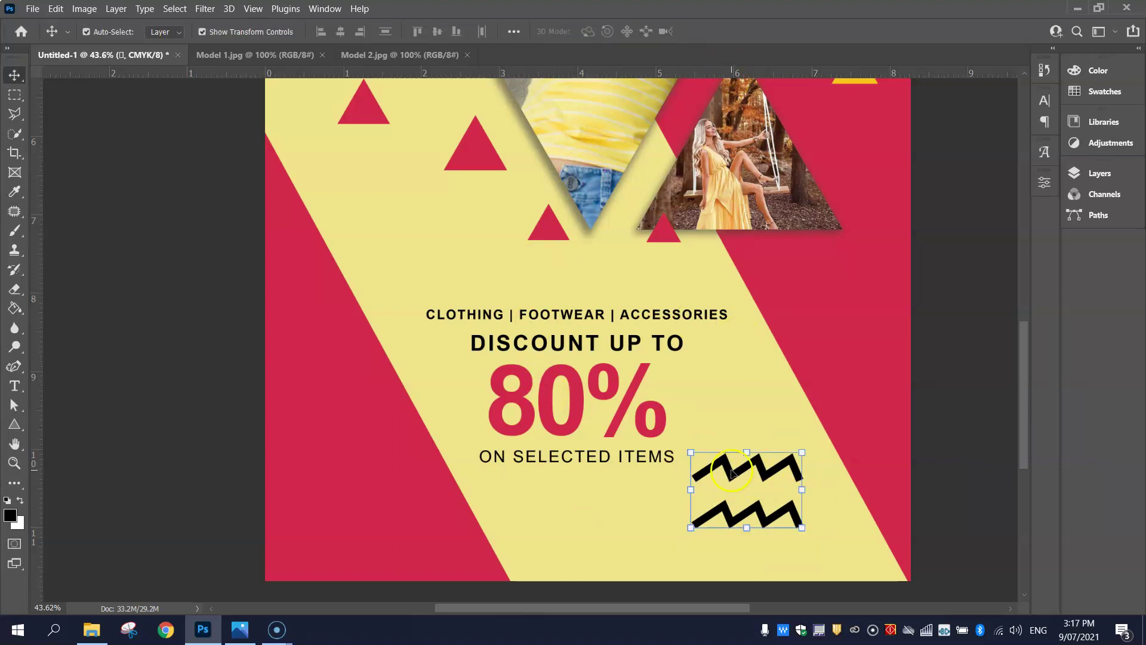
pyautogui.doubleClick(733, 473)
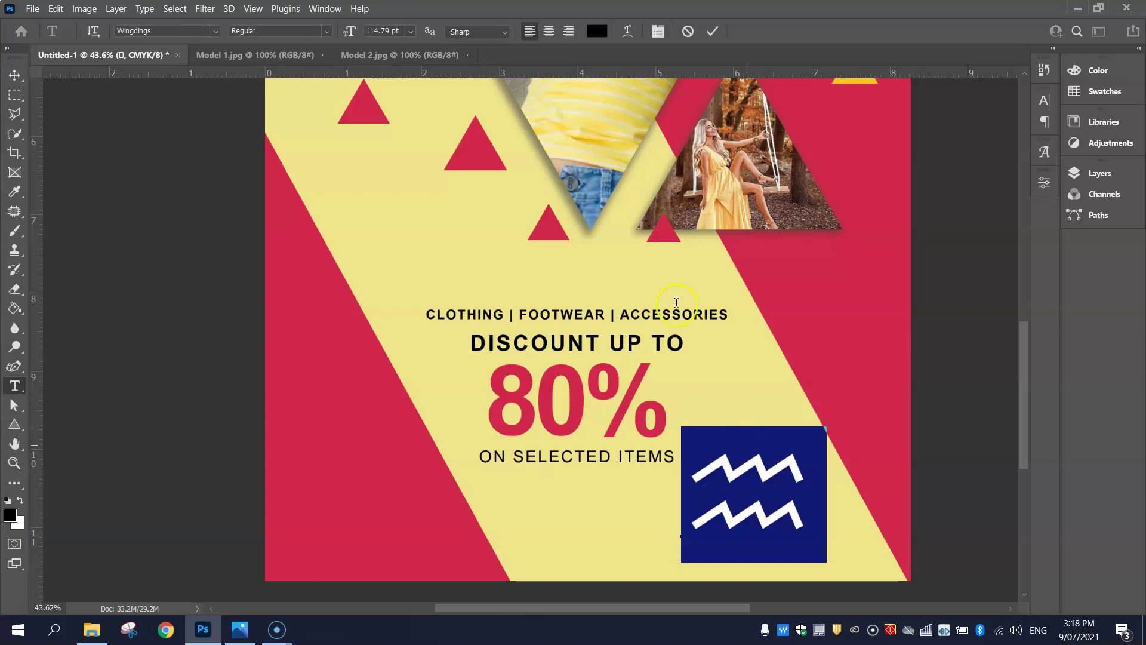
pyautogui.click(598, 31)
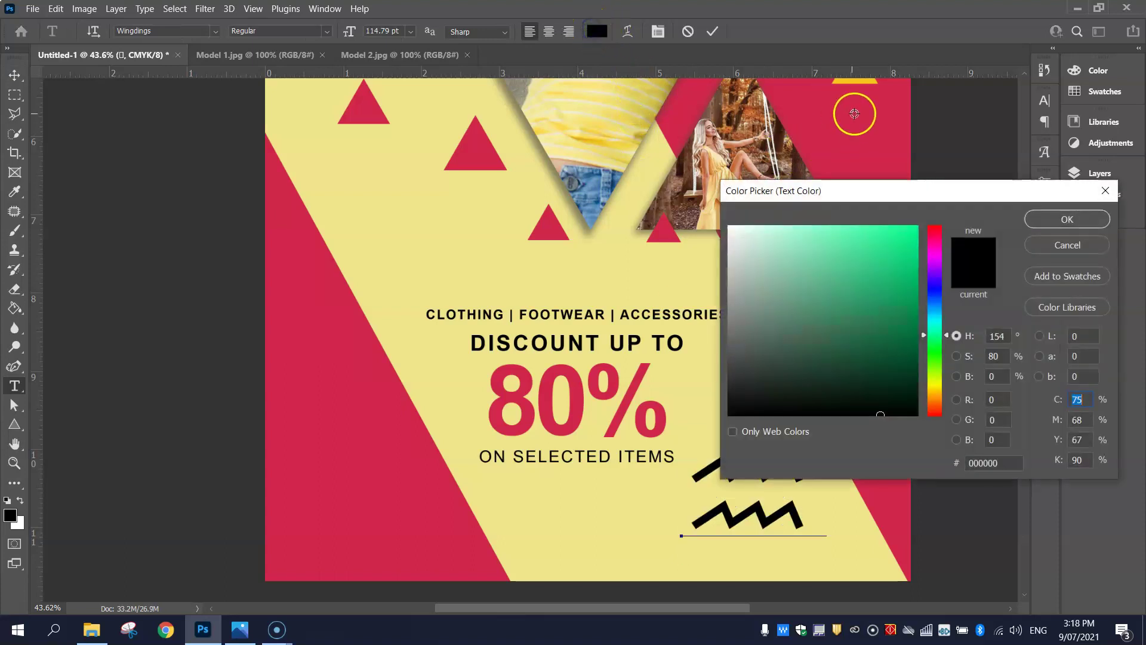
pyautogui.click(870, 129)
pyautogui.click(1067, 219)
# - Rasterize the zigzag type layer from the Layers panel
pyautogui.click(15, 74)
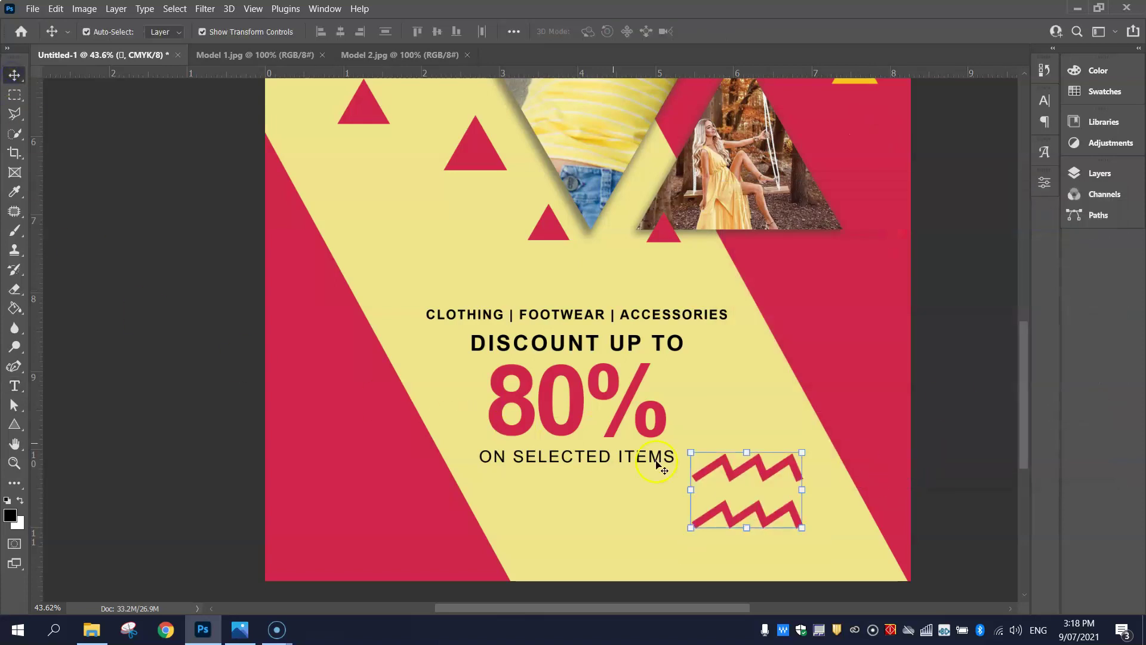
pyautogui.click(1085, 174)
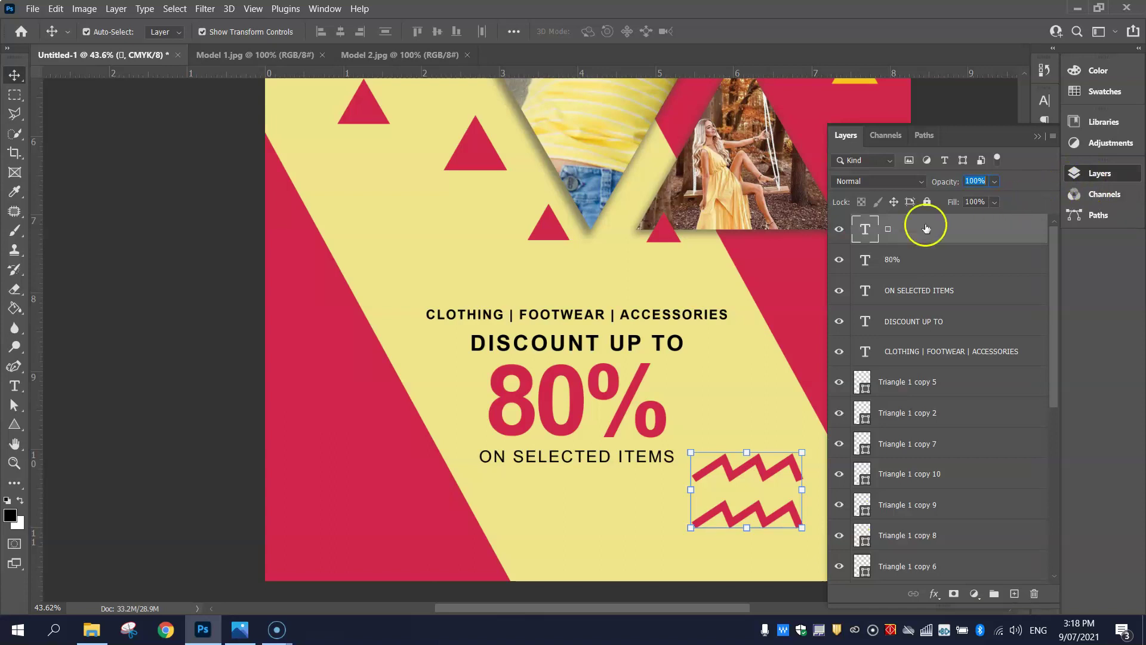
pyautogui.rightClick(974, 230)
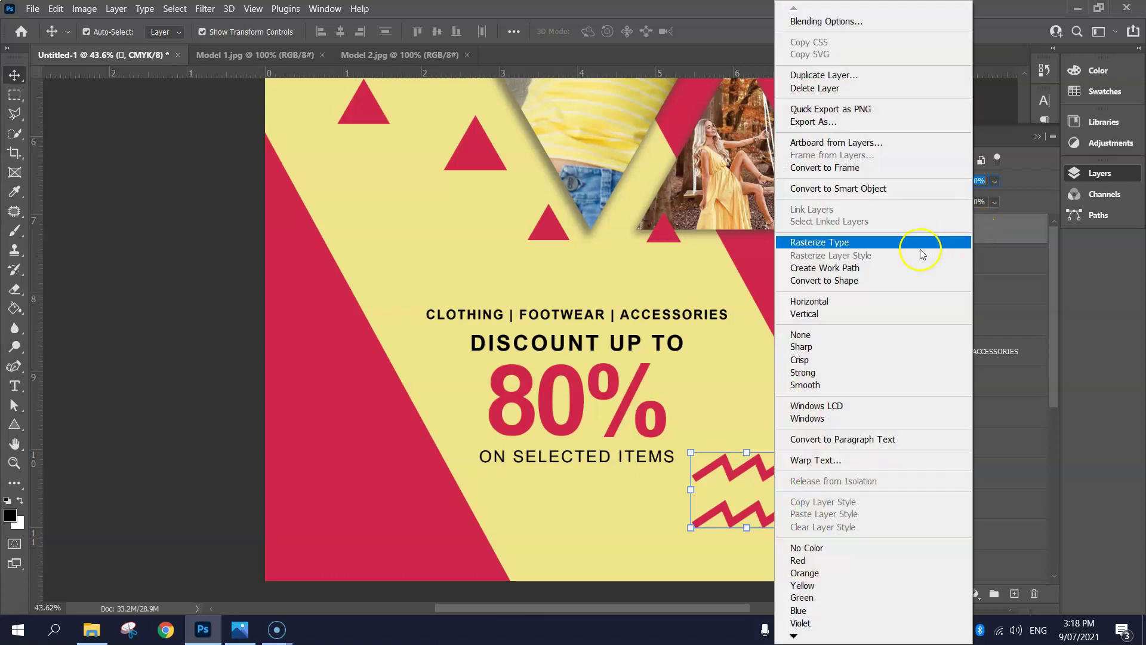
pyautogui.click(891, 244)
pyautogui.click(1121, 174)
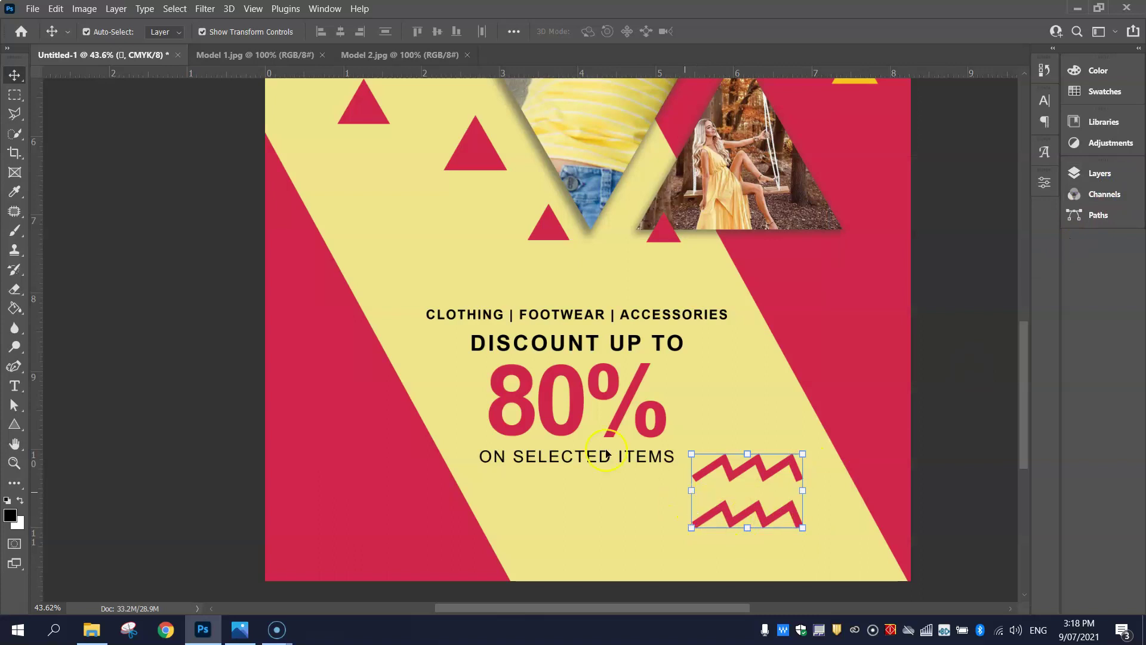
# - Marquee-select the lower zigzag line and cut it away, leaving a single stroke
pyautogui.click(17, 96)
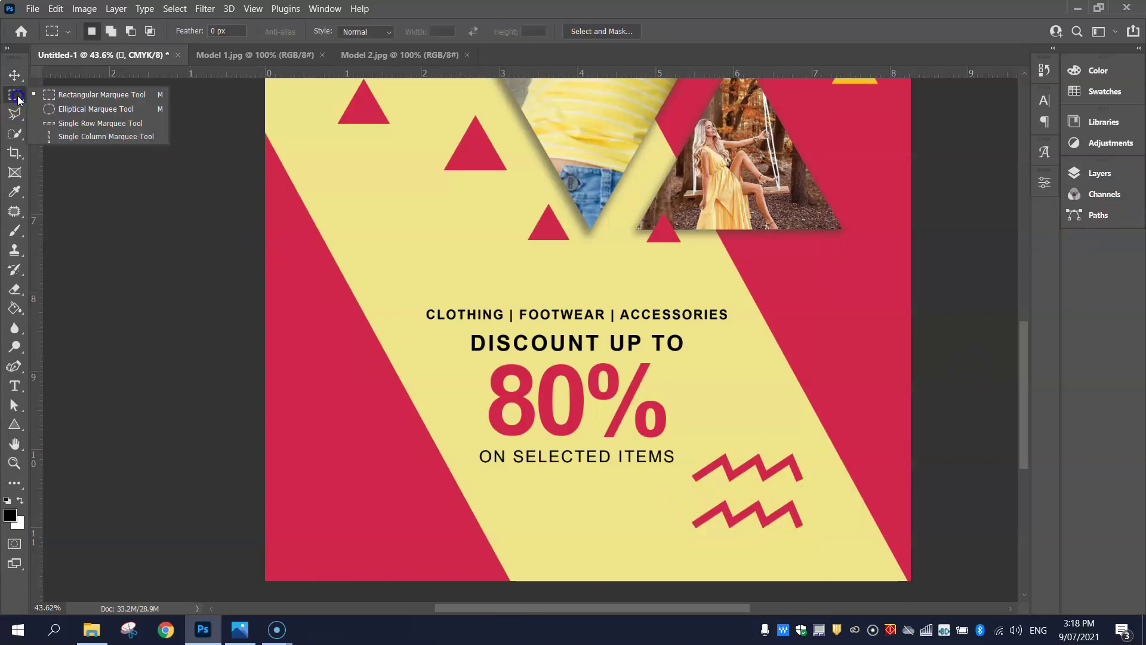
pyautogui.click(77, 99)
pyautogui.moveTo(681, 493); pyautogui.dragTo(816, 536)
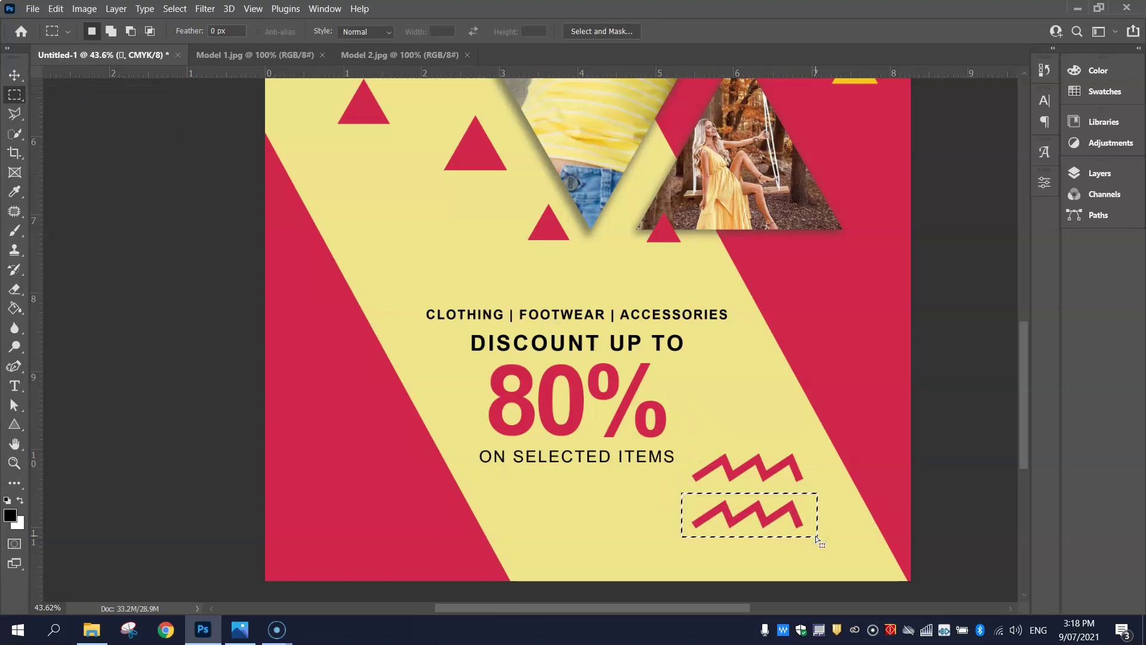
pyautogui.hotkey('ctrl', 'x')
pyautogui.click(815, 536)
pyautogui.click(175, 9)
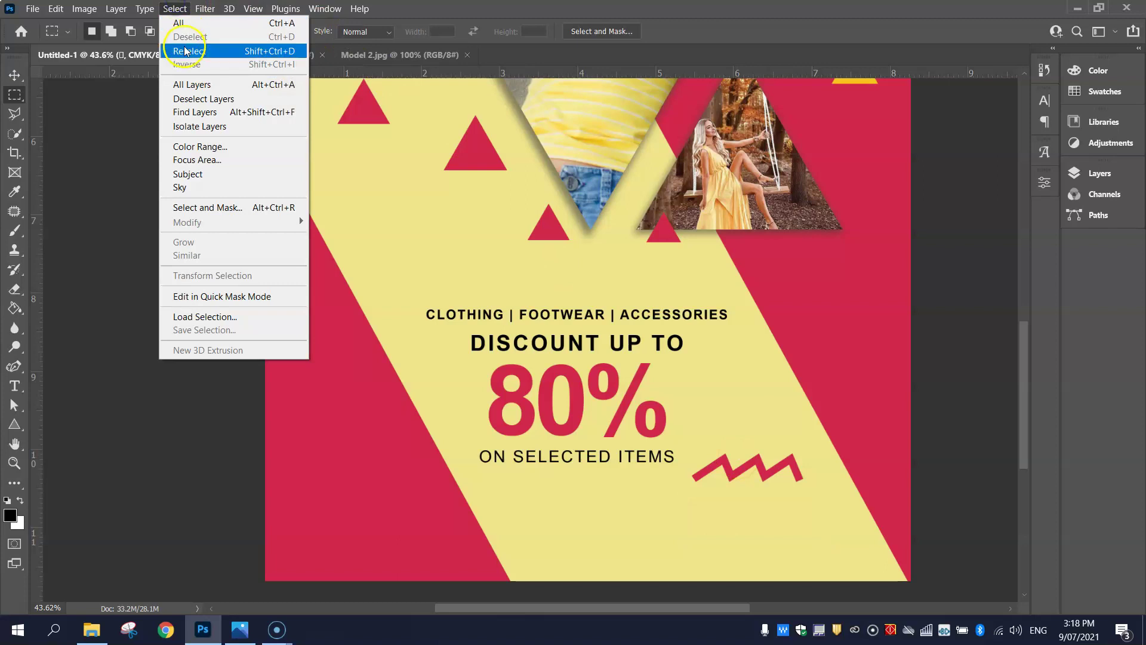
pyautogui.click(576, 18)
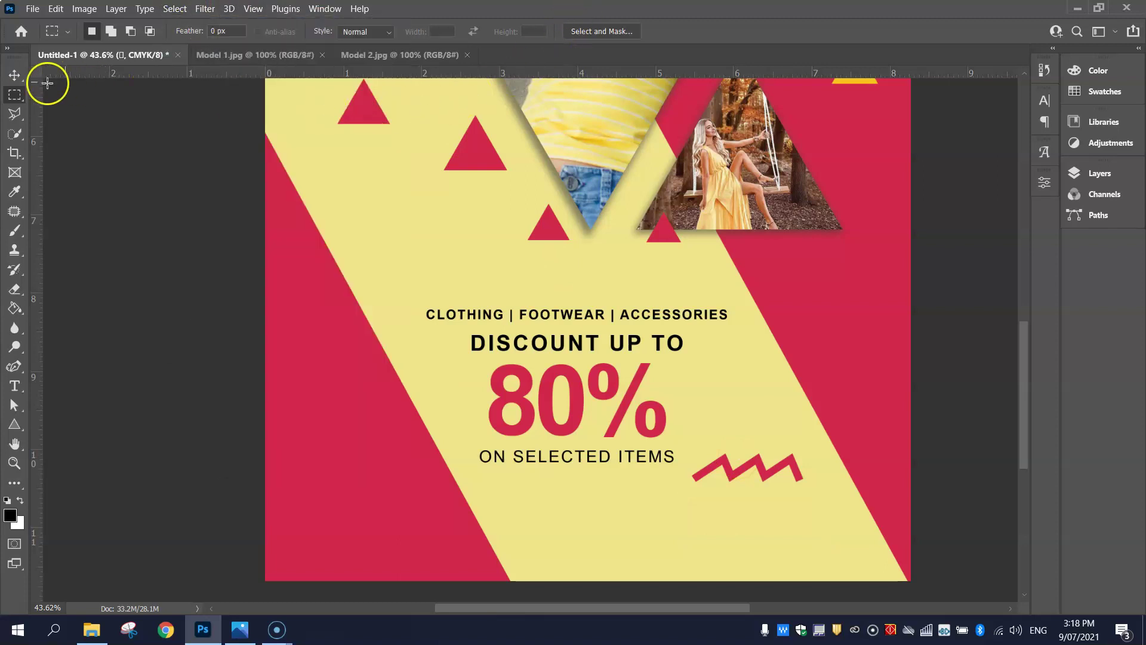
pyautogui.click(15, 74)
# - Move the red zigzag under ON SELECTED ITEMS and scale it down to about 64%
pyautogui.moveTo(764, 481); pyautogui.dragTo(591, 497)
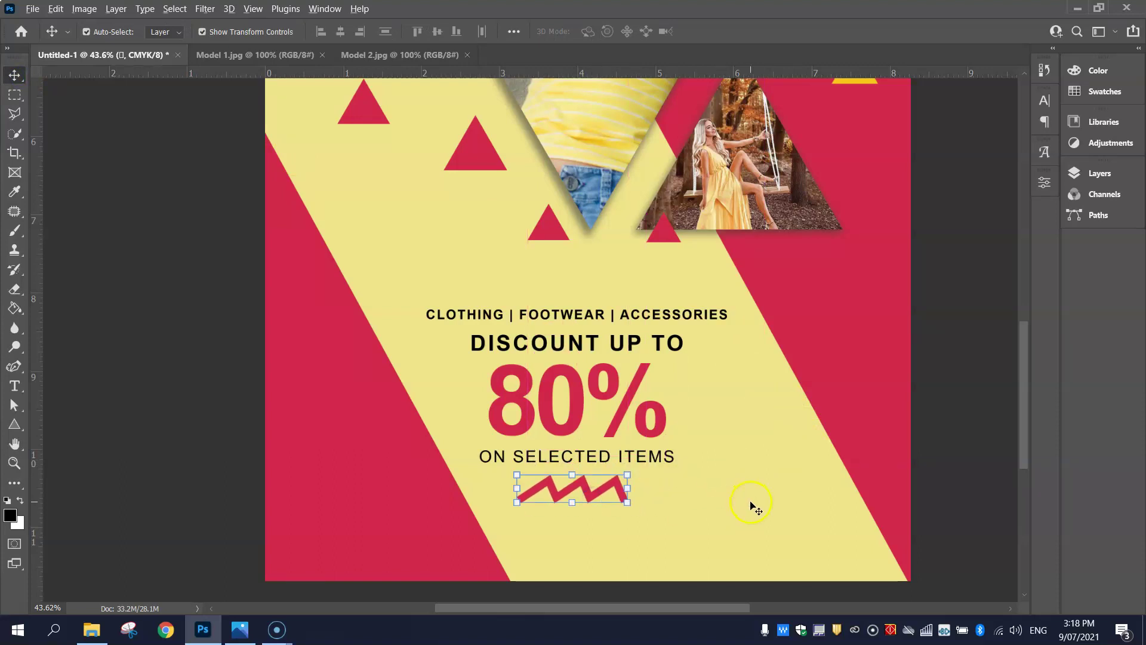
pyautogui.hotkey('alt', 'Tab')
pyautogui.hotkey('alt', 'Tab')
pyautogui.moveTo(627, 502); pyautogui.dragTo(587, 489)
pyautogui.click(686, 481)
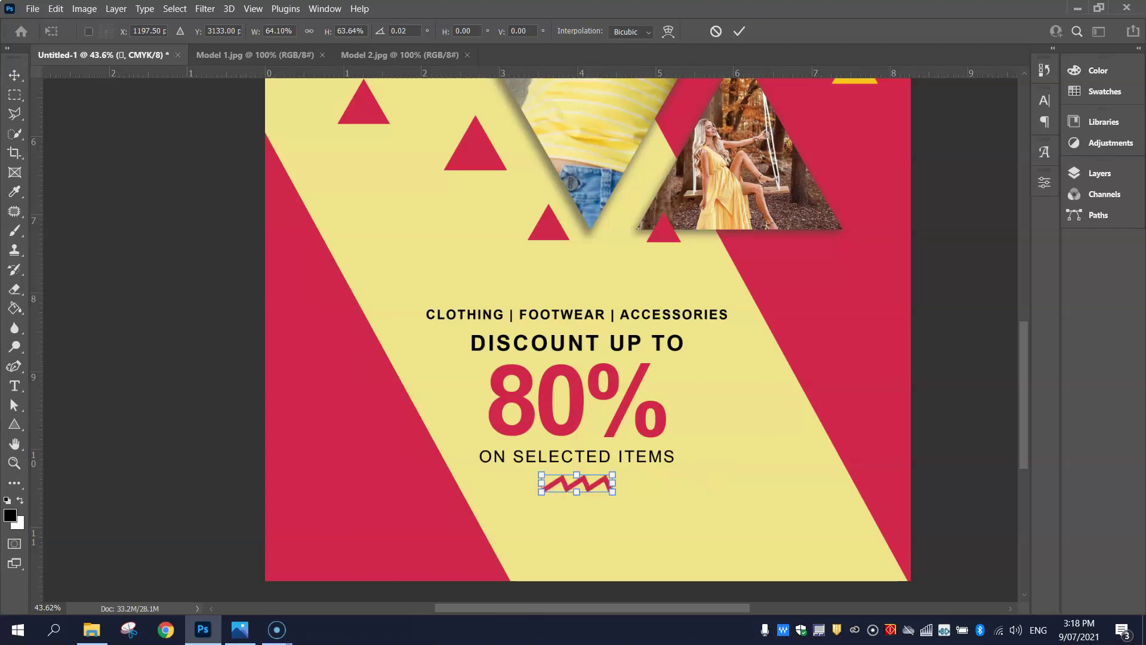
pyautogui.click(741, 30)
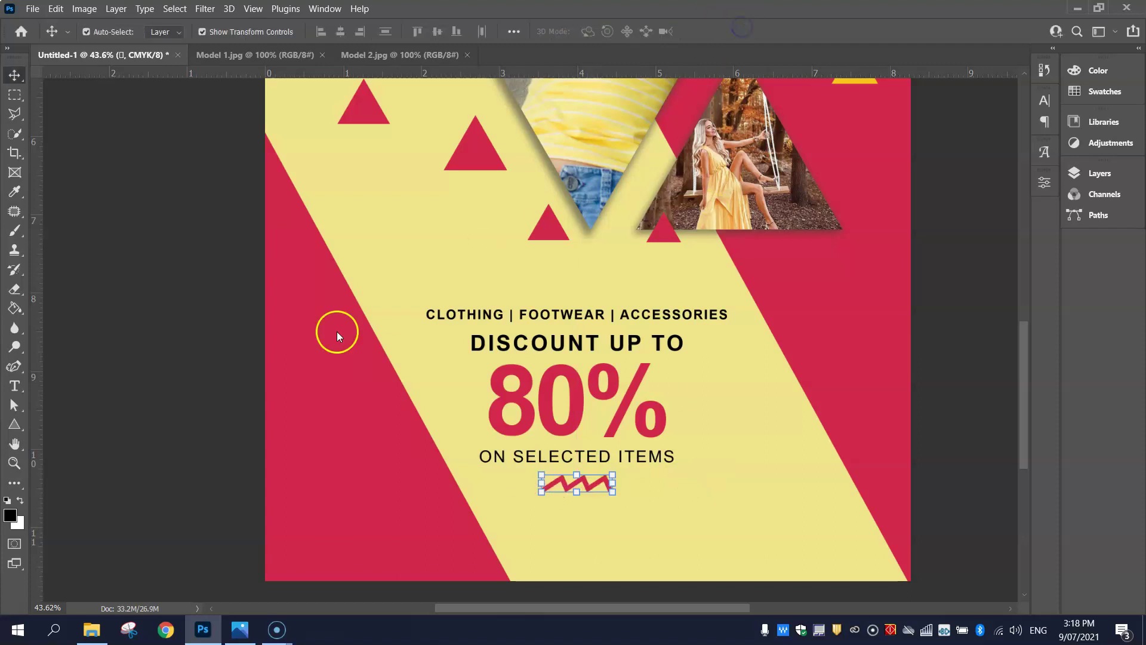
pyautogui.click(153, 354)
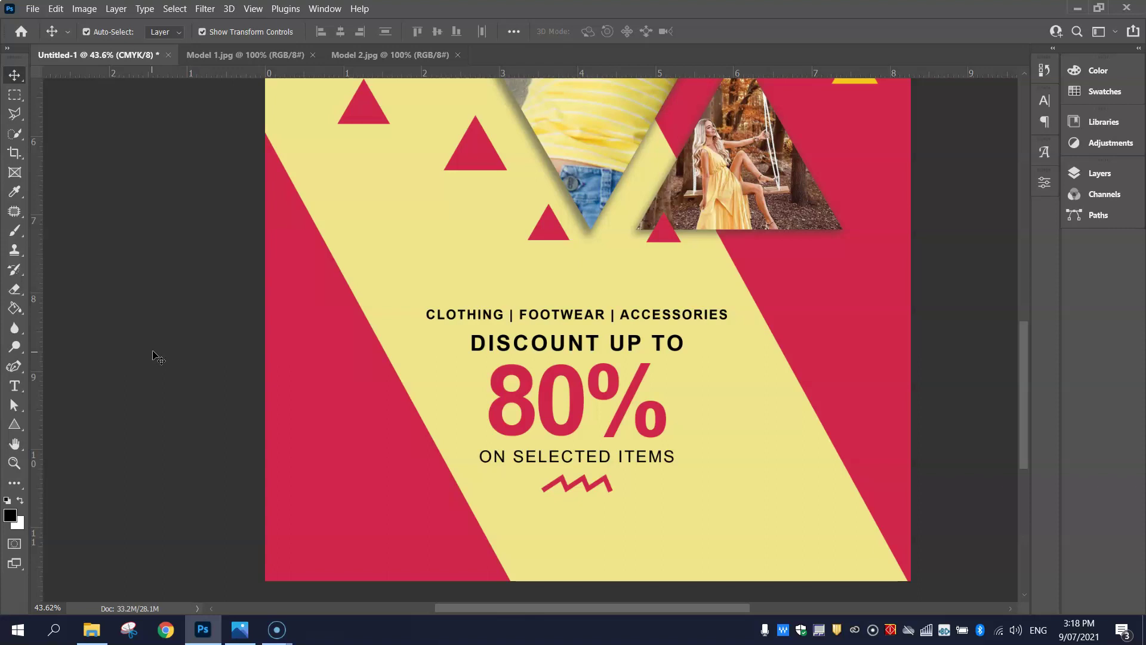
# - Add a new text line below the zigzag reading STARTS 20 AUGUST in Arial Bold
pyautogui.hotkey('alt', 'Tab')
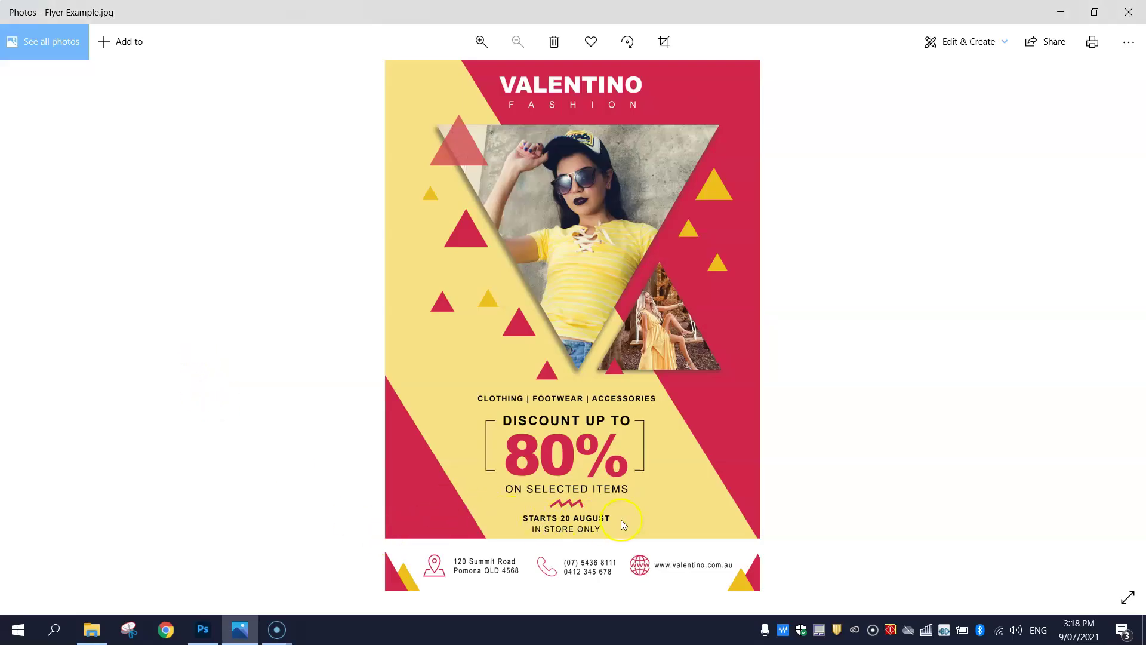
pyautogui.hotkey('alt', 'Tab')
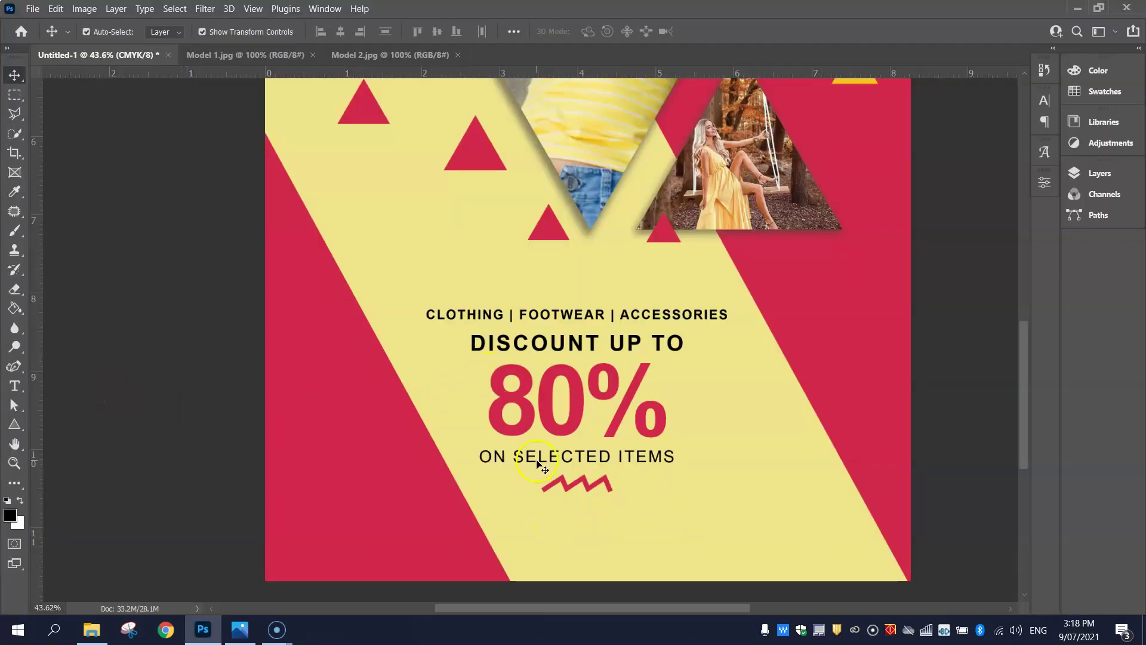
pyautogui.click(14, 385)
pyautogui.click(523, 536)
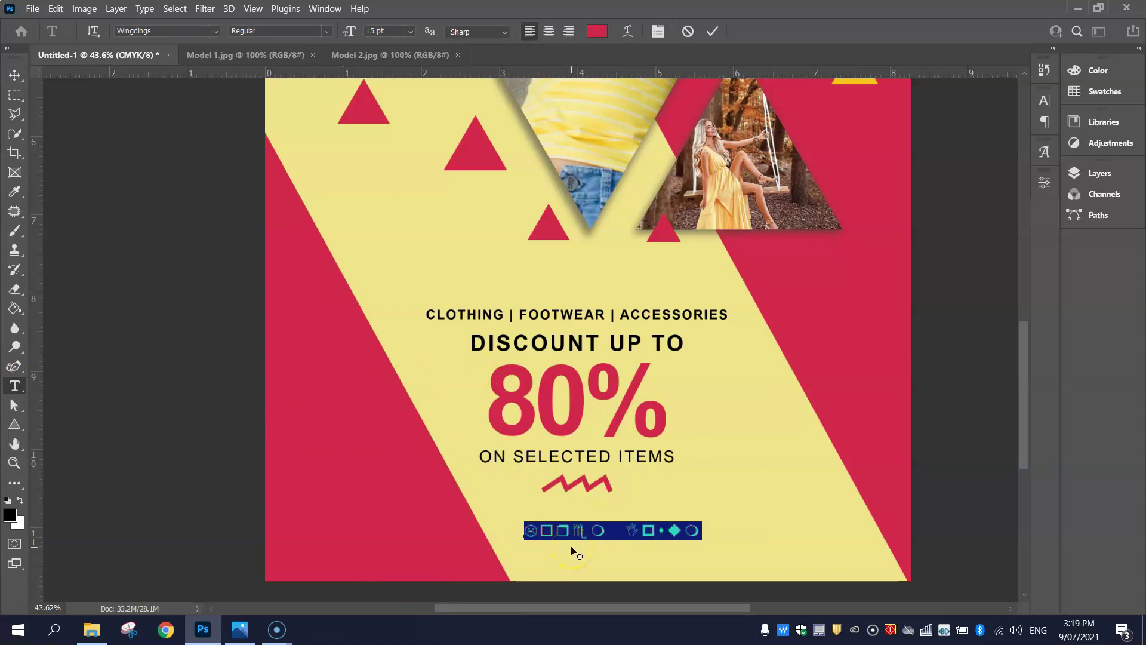
pyautogui.write('STARTS')
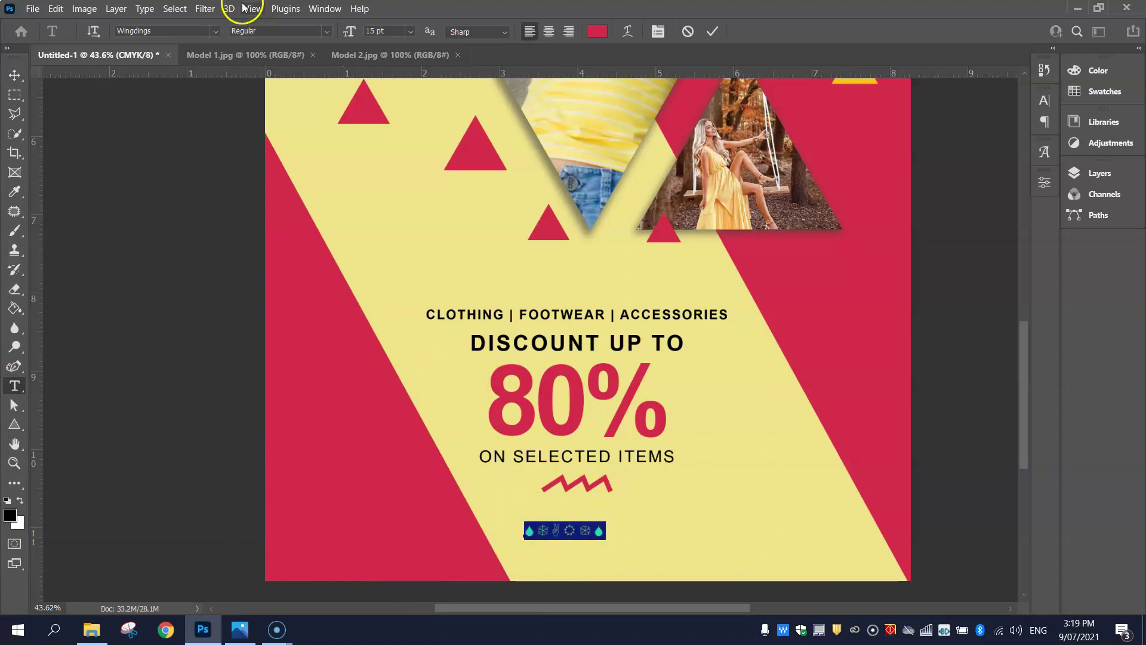
pyautogui.click(215, 30)
pyautogui.write('ARI')
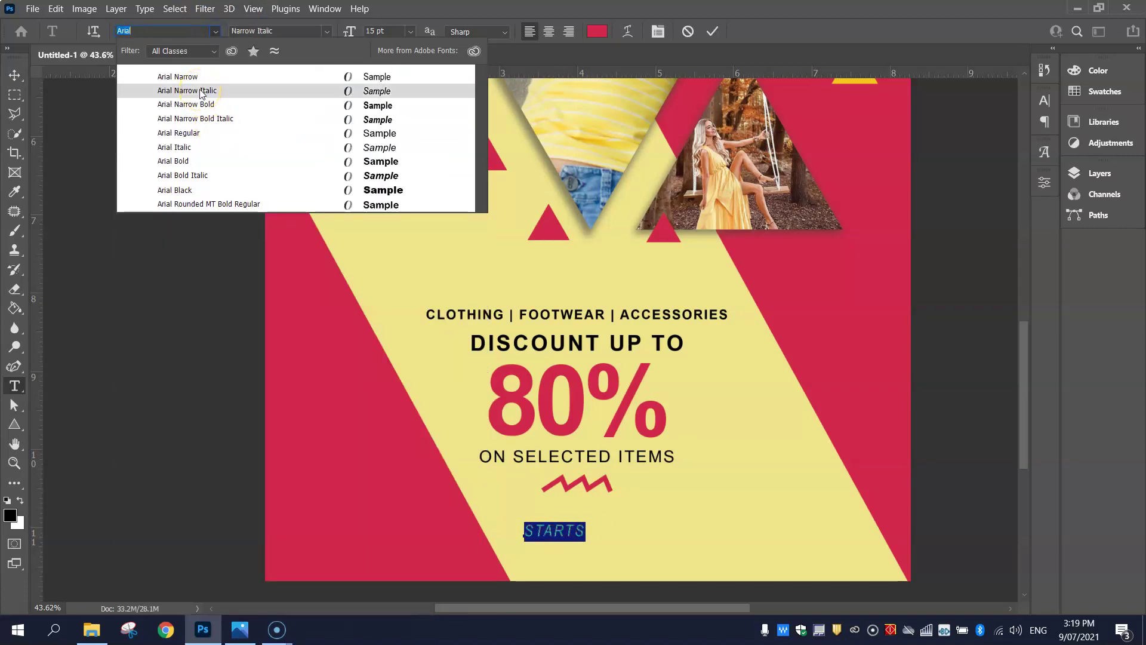
pyautogui.click(198, 162)
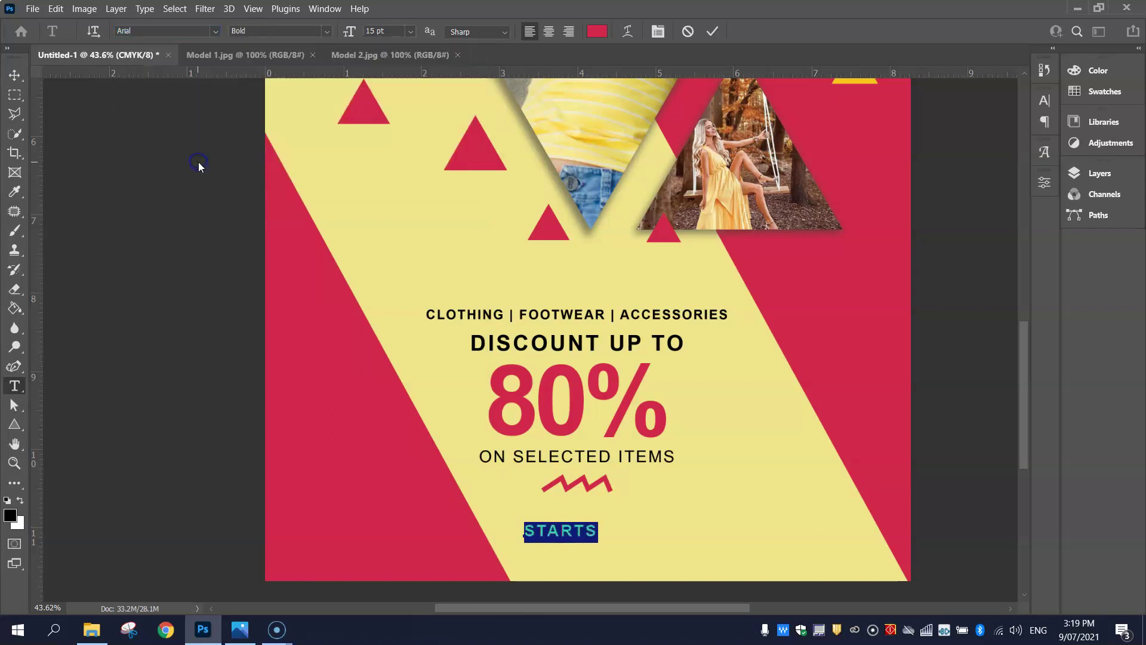
pyautogui.click(468, 233)
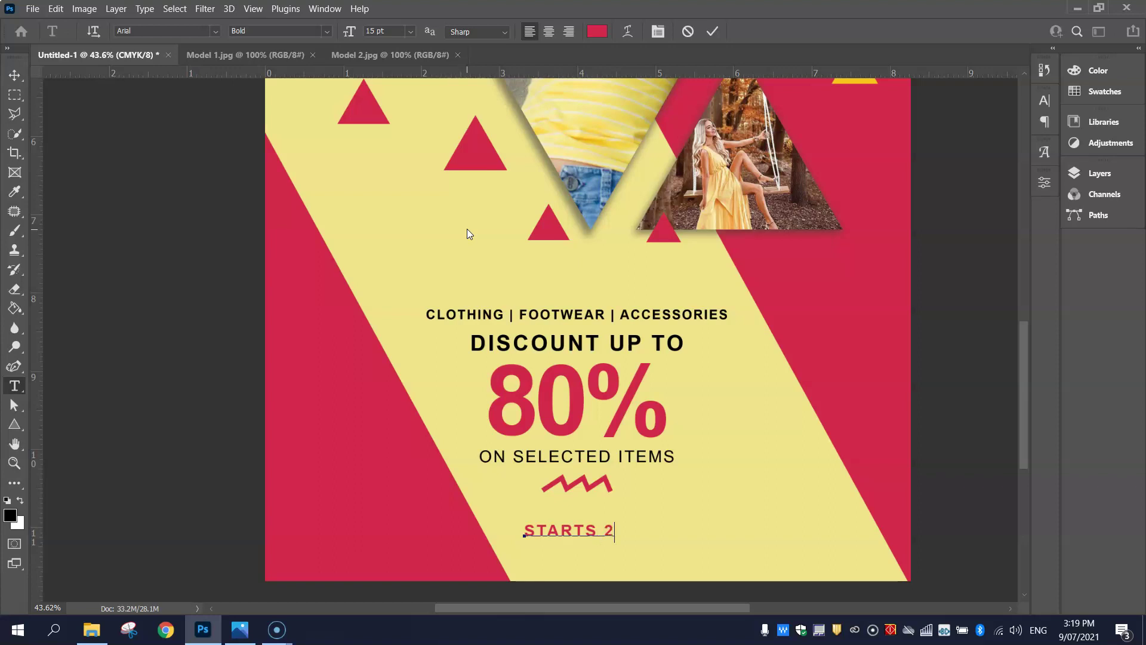
pyautogui.write('UST')
# - Color the whole STARTS 20 AUGUST line black and commit the text
pyautogui.hotkey('ctrl', 'a')
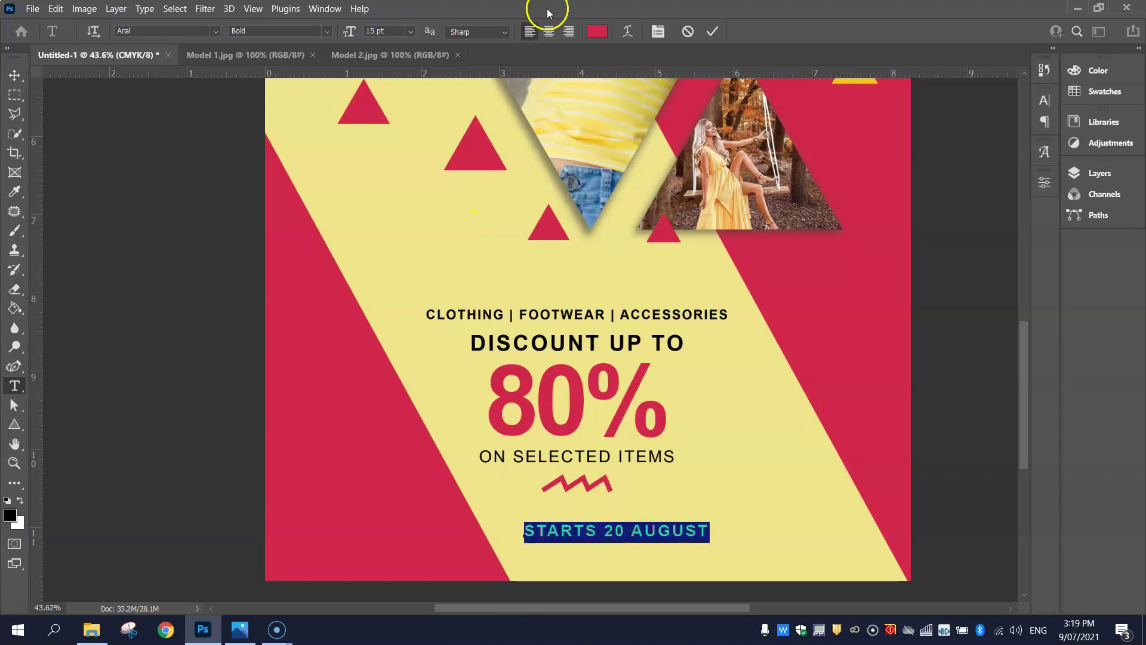
pyautogui.click(597, 31)
pyautogui.moveTo(729, 322); pyautogui.dragTo(696, 435)
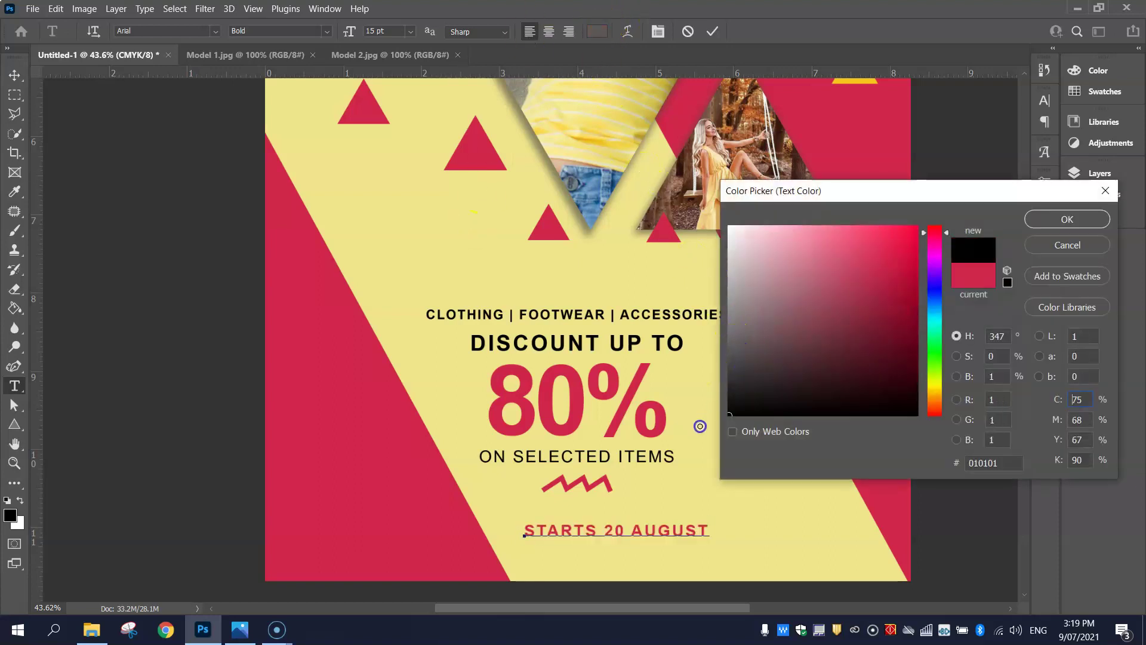
pyautogui.click(1056, 220)
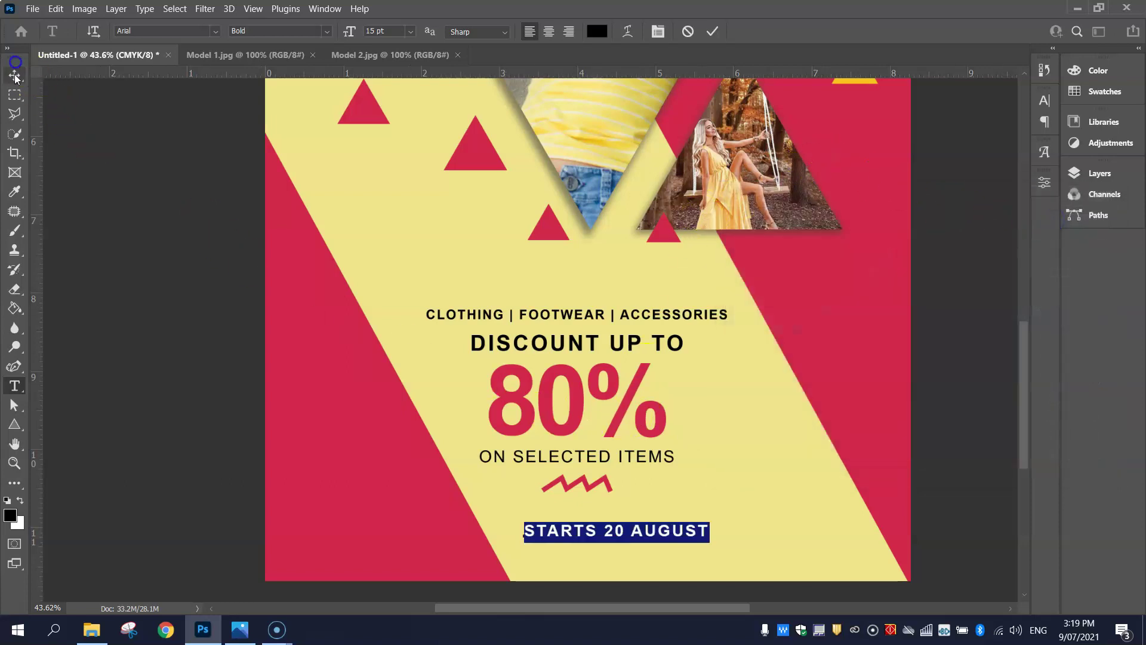
pyautogui.hotkey('ctrl', 'Return')
pyautogui.press('v')
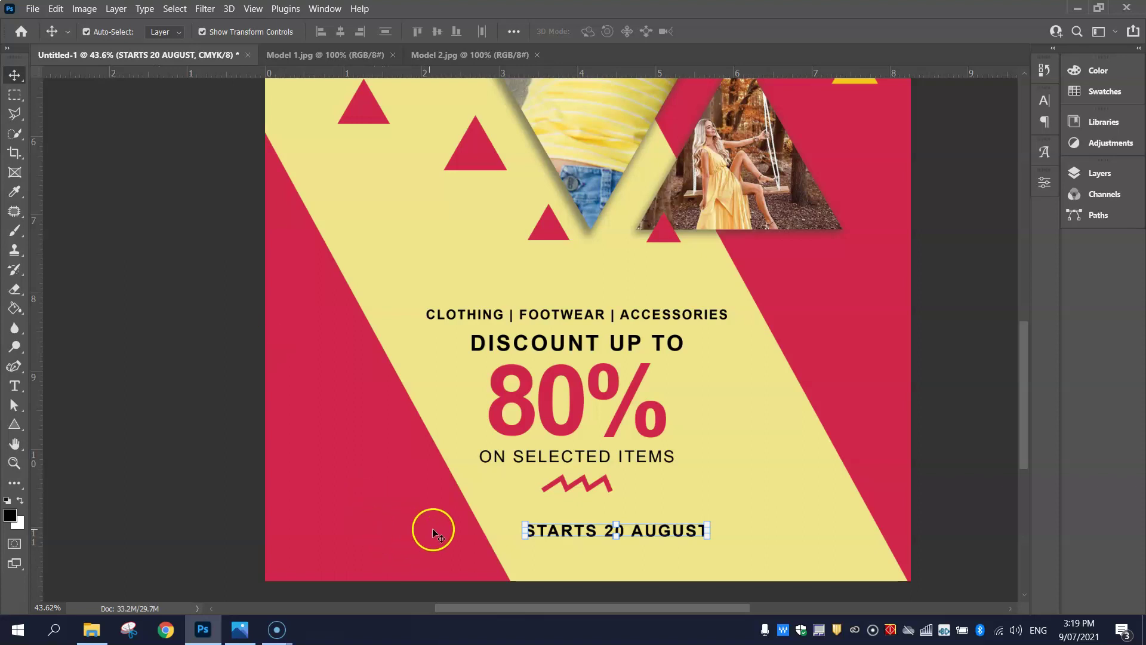
# - Duplicate the STARTS 20 AUGUST line just below and set the copy to Regular weight
pyautogui.moveTo(645, 532); pyautogui.dragTo(643, 555)
pyautogui.doubleClick(643, 555)
pyautogui.doubleClick(643, 555)
pyautogui.tripleClick(643, 555)
pyautogui.click(327, 31)
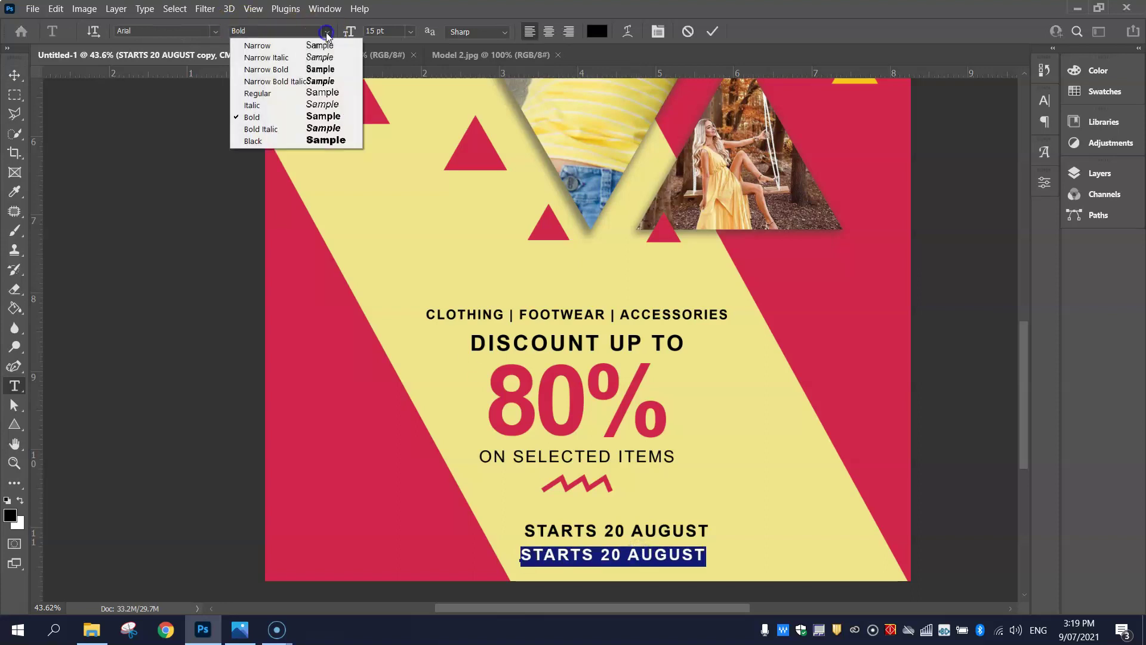
pyautogui.click(317, 93)
# - Change the duplicated line's text to IN STORE ONLY and commit it
pyautogui.write('IN ')
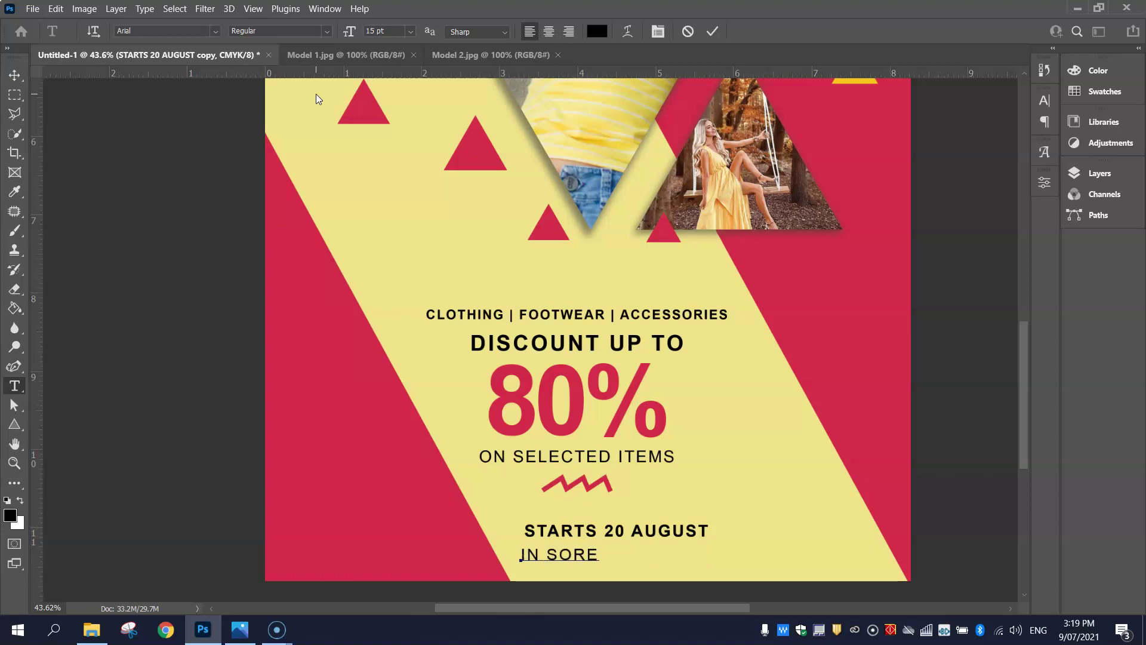
pyautogui.write('SORE')
pyautogui.press('BackSpace')
pyautogui.press('BackSpace')
pyautogui.press('BackSpace')
pyautogui.write('TORE')
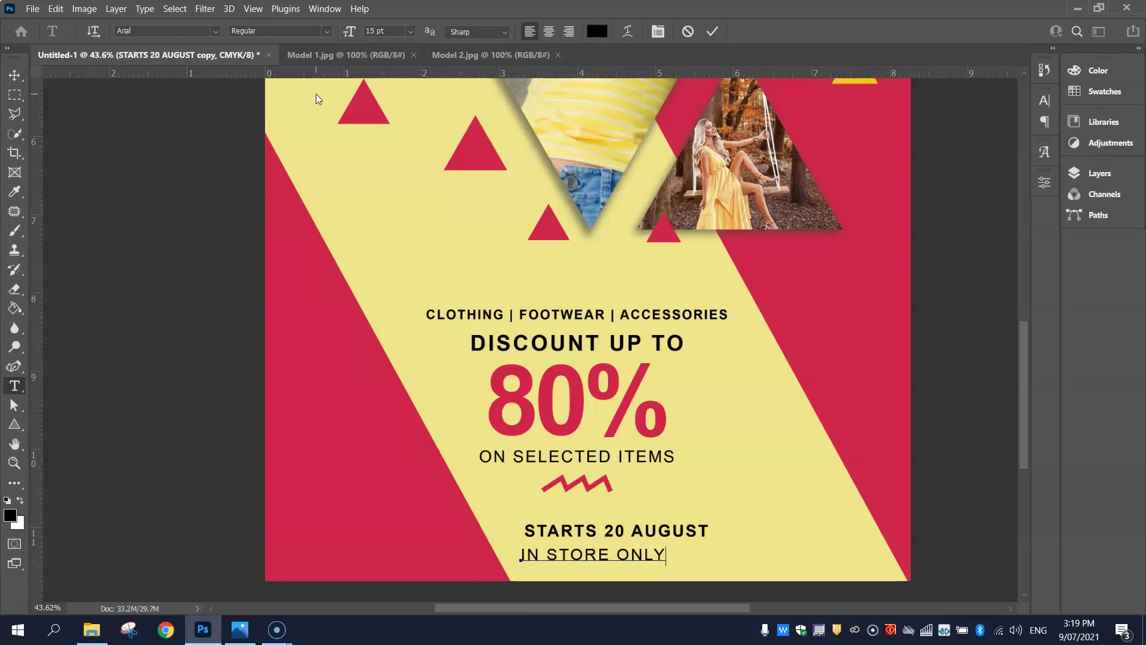
pyautogui.click(10, 71)
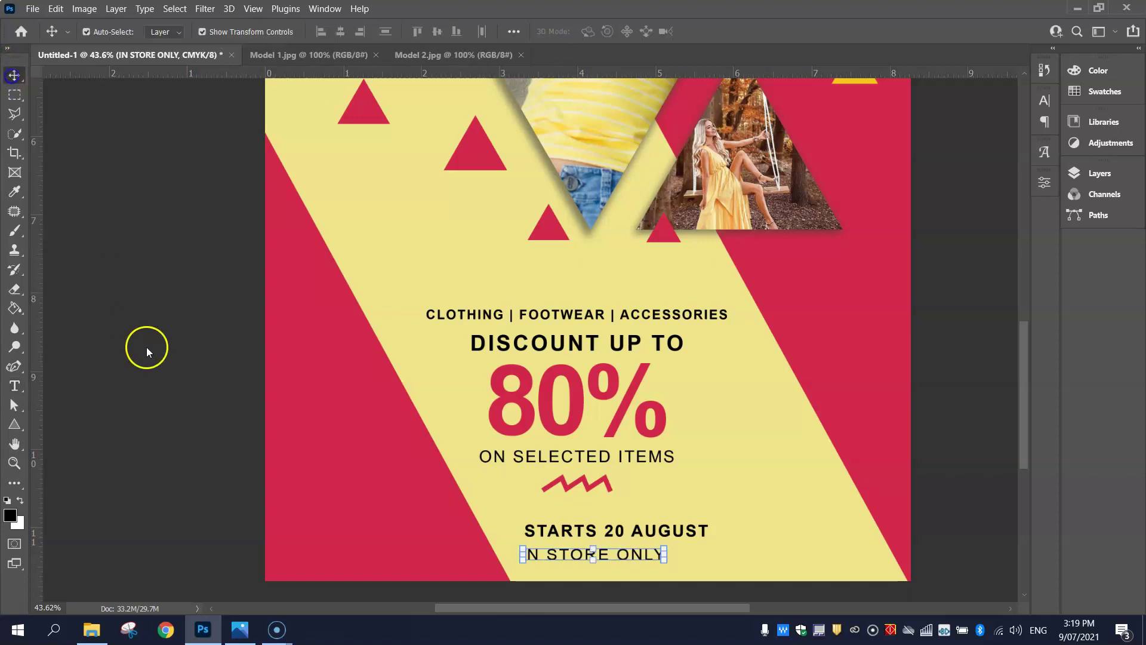
pyautogui.click(147, 347)
pyautogui.hotkey('alt', 'Tab')
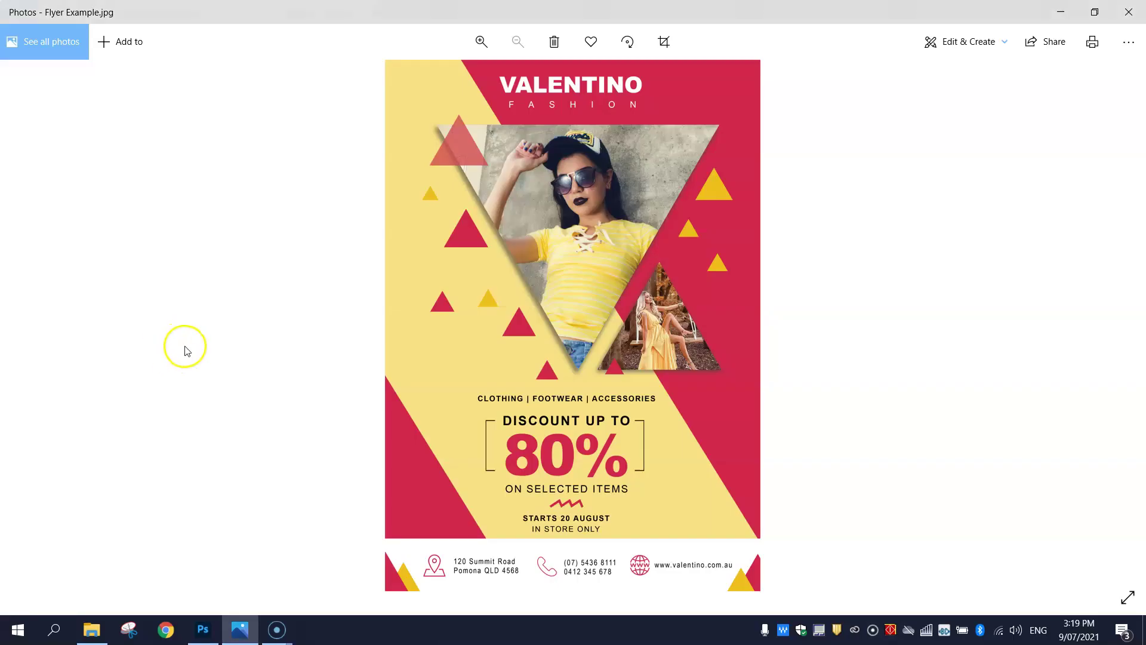
# - Center the STARTS 20 AUGUST and IN STORE ONLY lines horizontally and nudge them into position
pyautogui.hotkey('alt', 'Tab')
pyautogui.moveTo(702, 566); pyautogui.dragTo(561, 317)
pyautogui.click(340, 31)
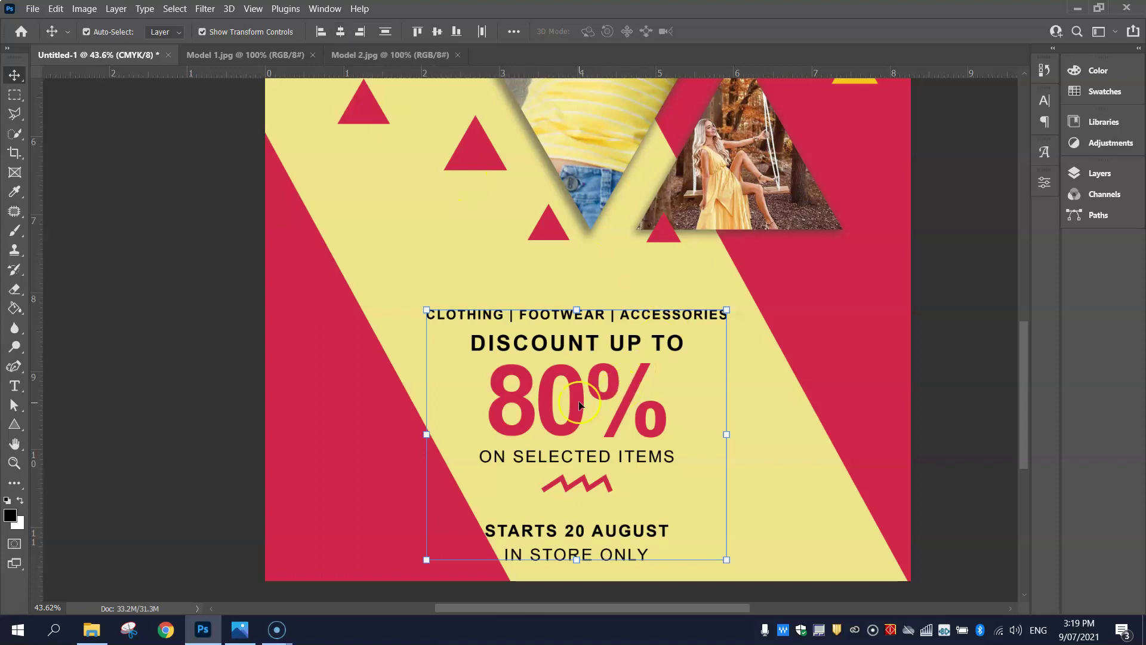
pyautogui.hotkey('shift', 'Right')
pyautogui.hotkey('shift', 'Right')
pyautogui.hotkey('shift', 'Right')
pyautogui.hotkey('shift', 'Right')
pyautogui.hotkey('shift', 'Right')
pyautogui.hotkey('shift', 'Right')
pyautogui.hotkey('shift', 'Right')
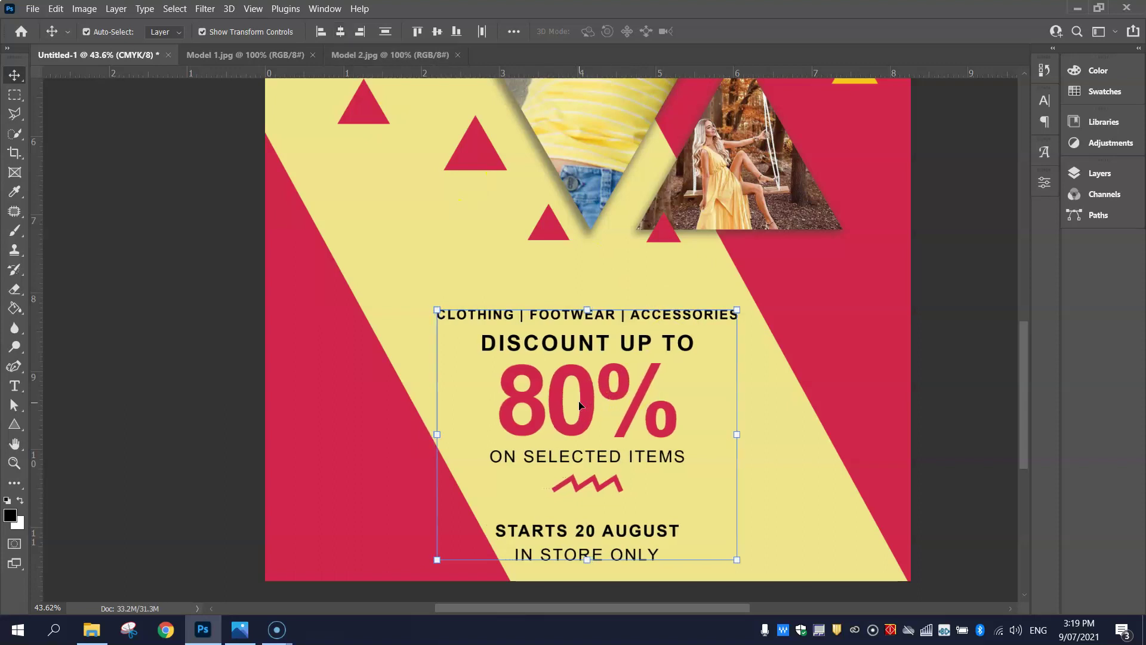
pyautogui.hotkey('shift', 'Right')
pyautogui.hotkey('shift', 'Up')
pyautogui.hotkey('shift', 'Up')
pyautogui.hotkey('shift', 'Up')
pyautogui.hotkey('shift', 'Up')
pyautogui.hotkey('shift', 'Up')
pyautogui.hotkey('shift', 'Up')
pyautogui.hotkey('shift', 'Up')
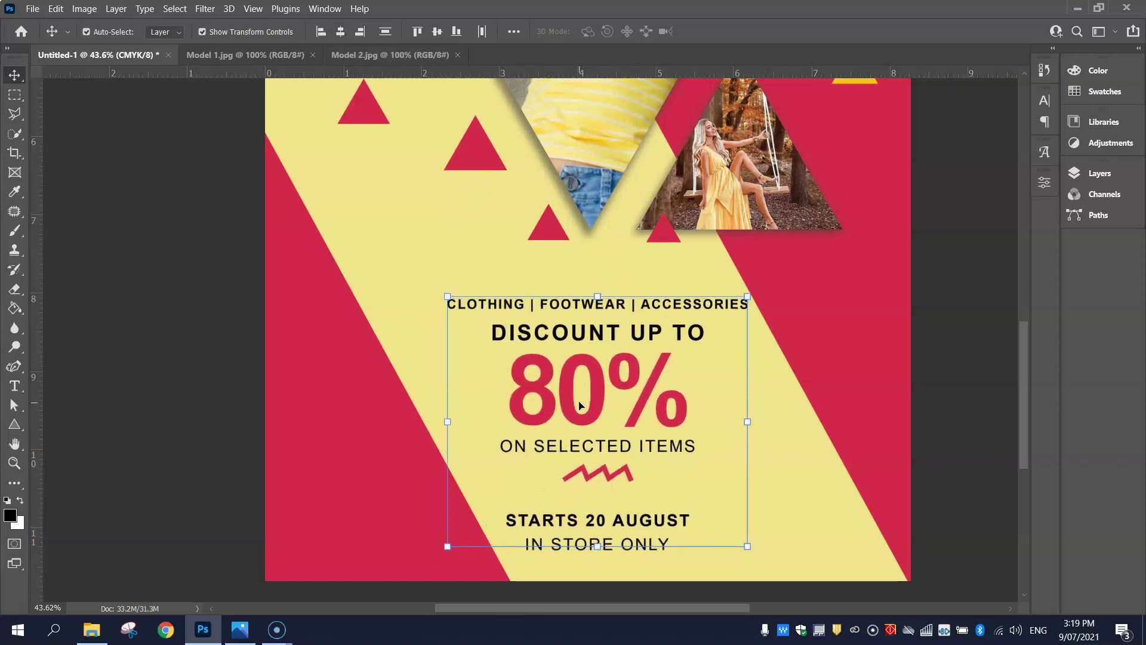
pyautogui.hotkey('alt', 'Tab')
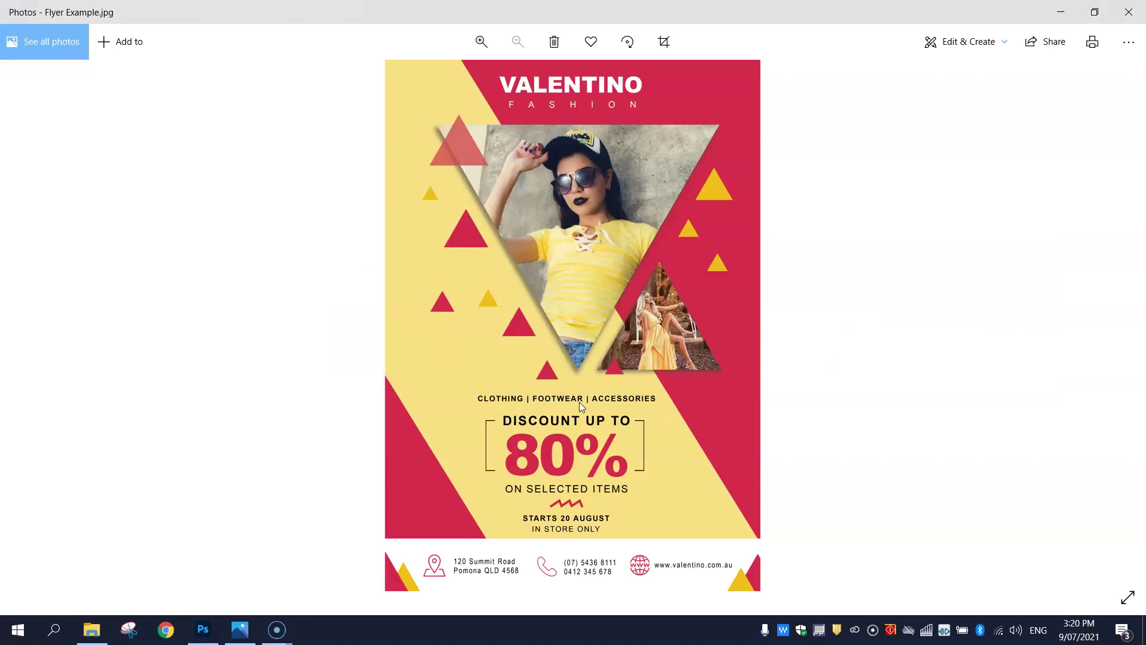
pyautogui.hotkey('alt', 'Tab')
pyautogui.hotkey('shift', 'Down')
pyautogui.hotkey('shift', 'Down')
pyautogui.hotkey('shift', 'Down')
pyautogui.hotkey('shift', 'Right')
pyautogui.click(942, 332)
# - Move the whole promo text block slightly higher and further left
pyautogui.scroll(-2, 734, 516)
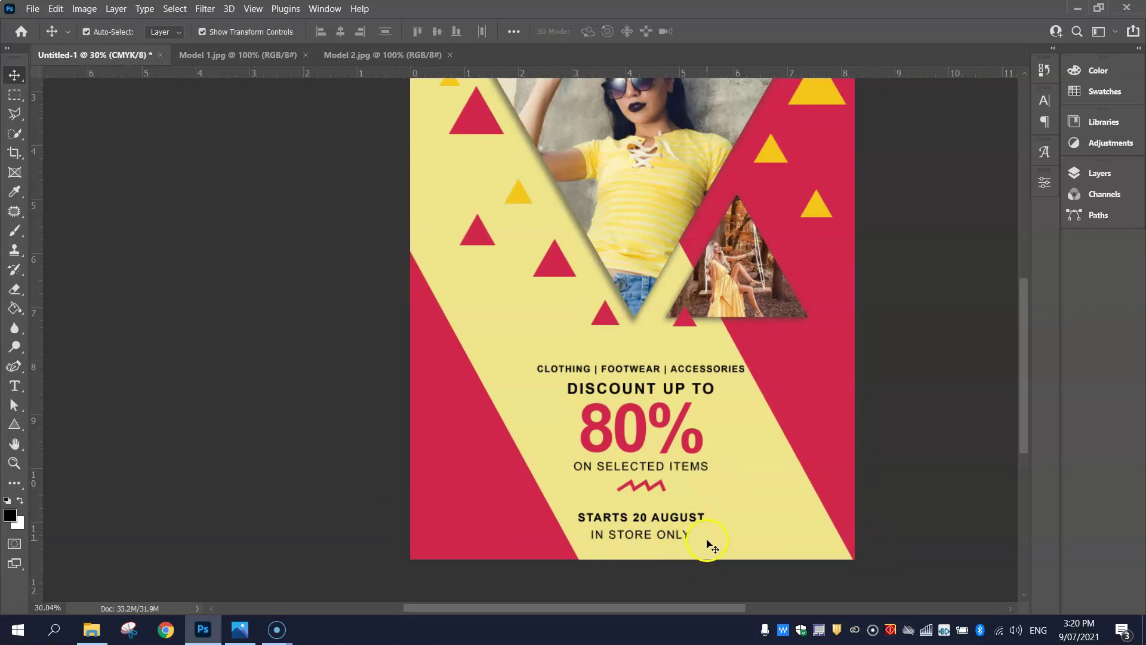
pyautogui.moveTo(708, 543); pyautogui.dragTo(668, 510)
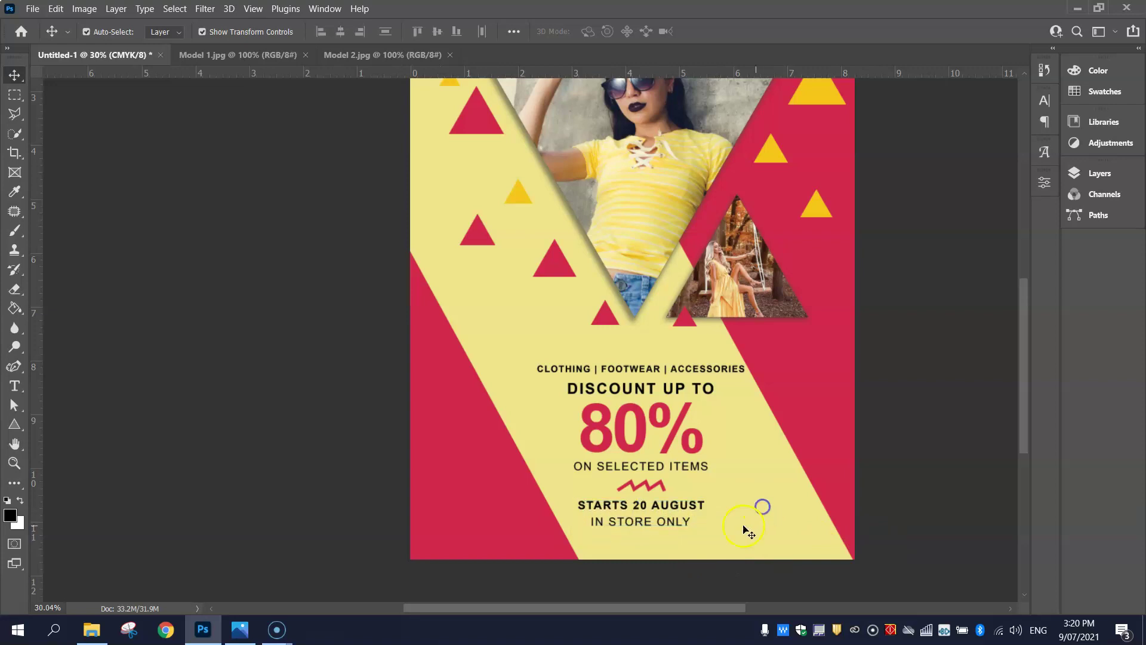
pyautogui.moveTo(621, 382); pyautogui.dragTo(610, 375)
pyautogui.hotkey('shift', 'Up')
pyautogui.hotkey('shift', 'Up')
pyautogui.hotkey('shift', 'Up')
pyautogui.hotkey('shift', 'Left')
pyautogui.hotkey('shift', 'Left')
pyautogui.hotkey('shift', 'Left')
pyautogui.hotkey('shift', 'Left')
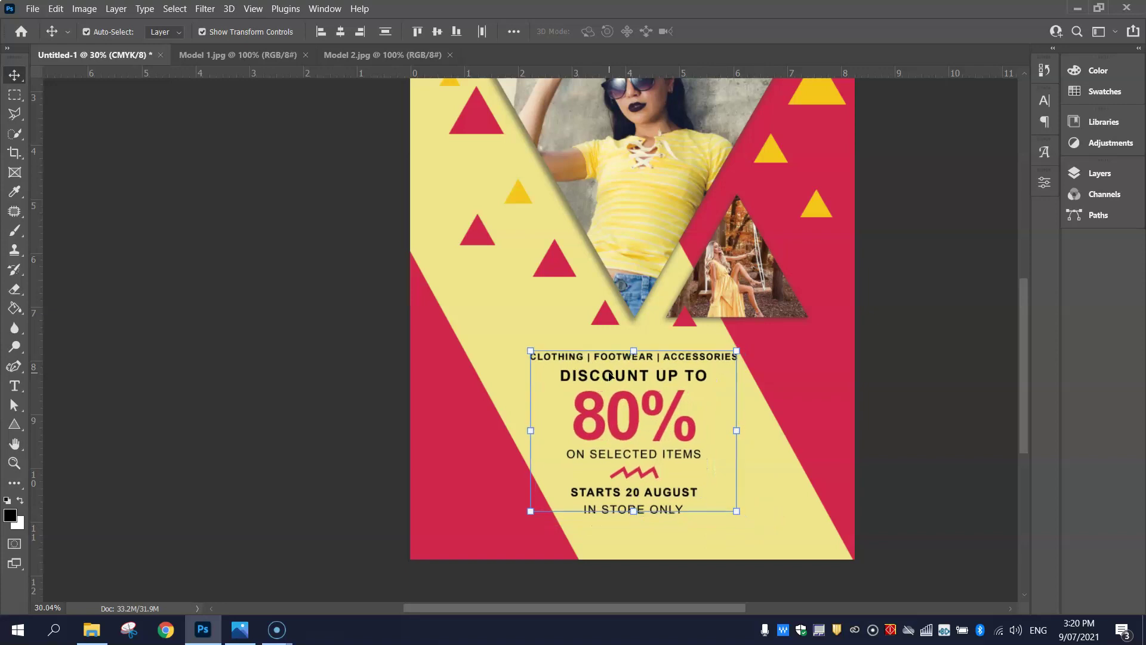
pyautogui.hotkey('shift', 'Up')
pyautogui.hotkey('shift', 'Up')
pyautogui.hotkey('shift', 'Left')
pyautogui.hotkey('shift', 'Left')
pyautogui.hotkey('shift', 'Left')
pyautogui.hotkey('shift', 'Left')
pyautogui.hotkey('shift', 'Up')
pyautogui.hotkey('shift', 'Up')
pyautogui.hotkey('shift', 'Left')
pyautogui.hotkey('shift', 'Left')
pyautogui.hotkey('shift', 'Left')
pyautogui.hotkey('shift', 'Down')
pyautogui.hotkey('shift', 'Down')
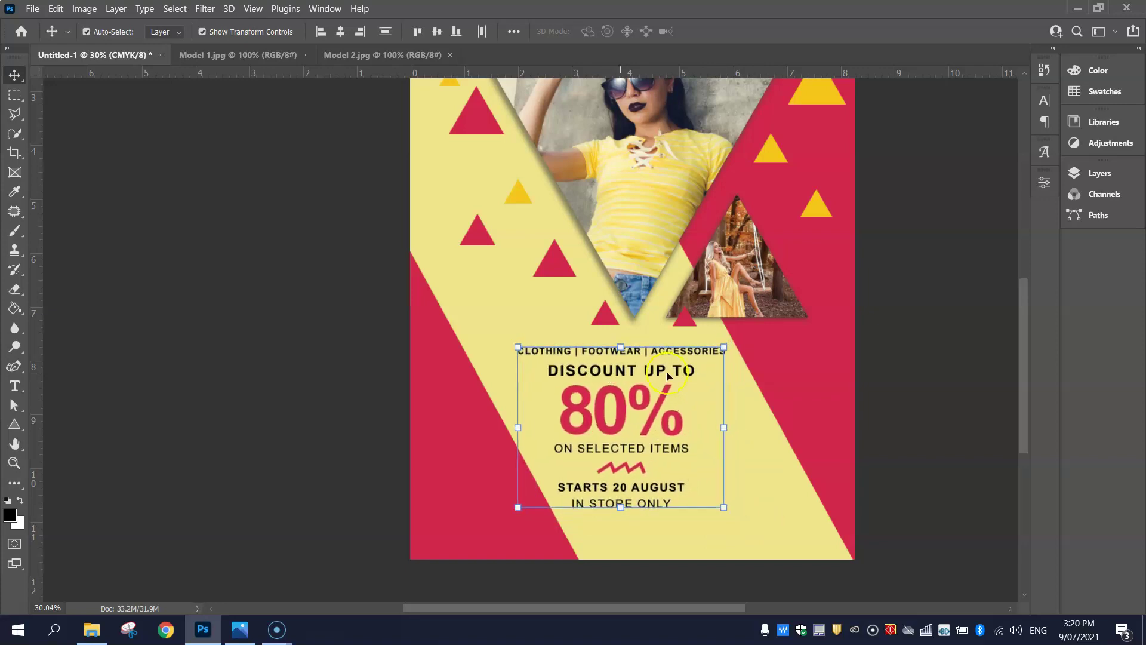
pyautogui.click(931, 323)
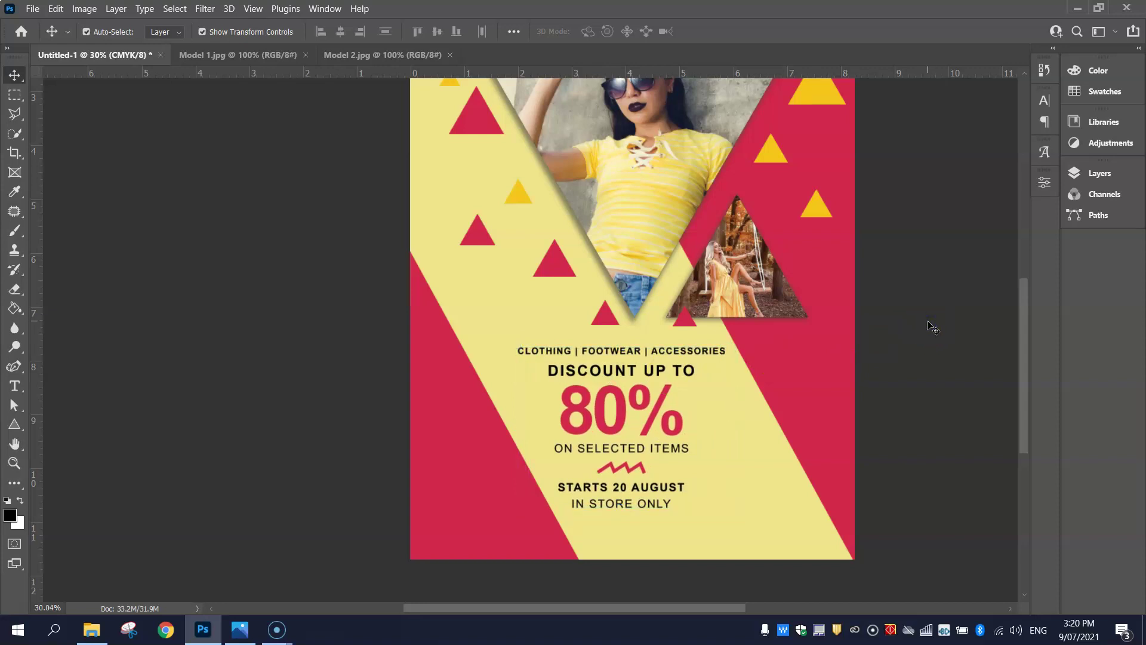
# - Draw a white-filled rectangle across the bottom edge of the flyer with the Rectangle Tool
pyautogui.hotkey('ctrl', '0')
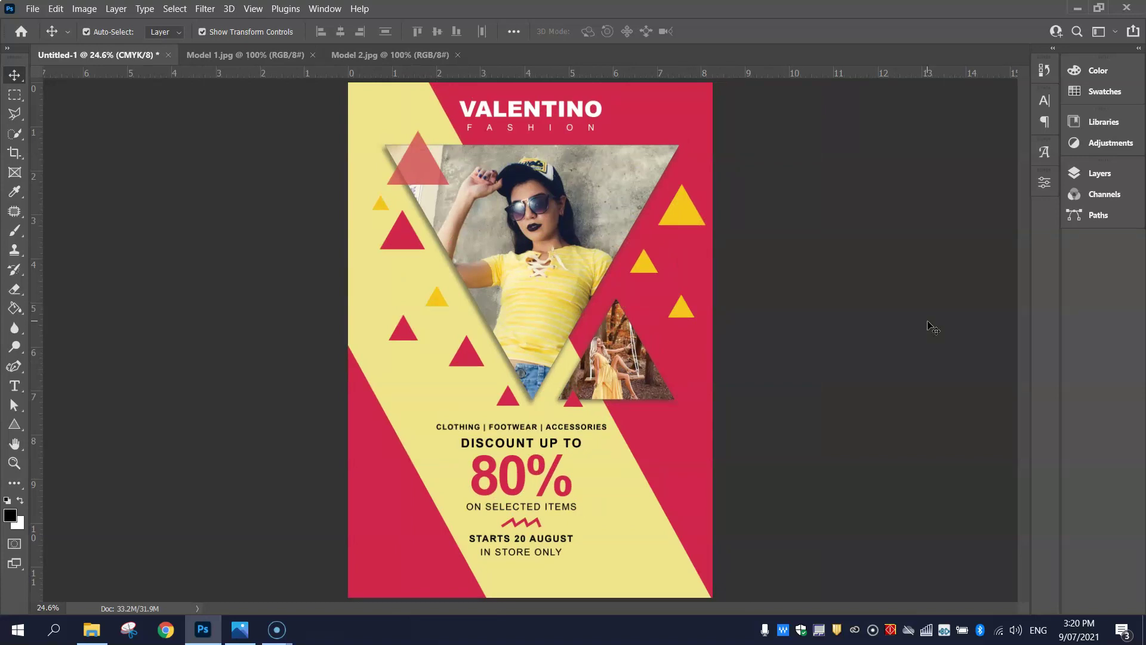
pyautogui.hotkey('alt', 'Tab')
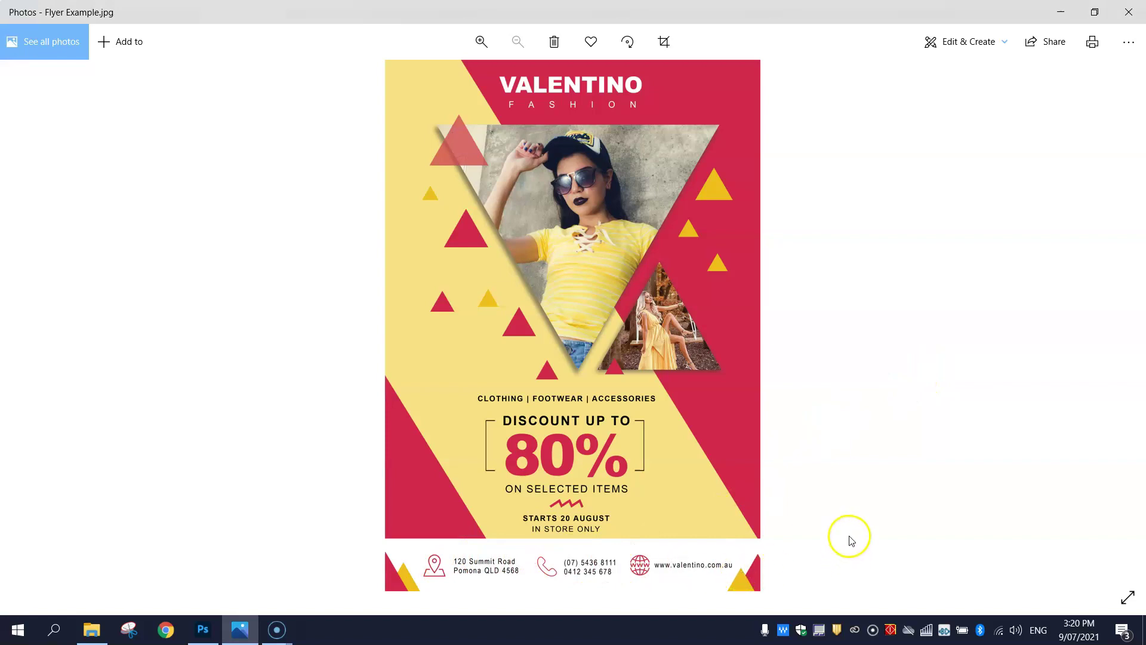
pyautogui.hotkey('alt', 'Tab')
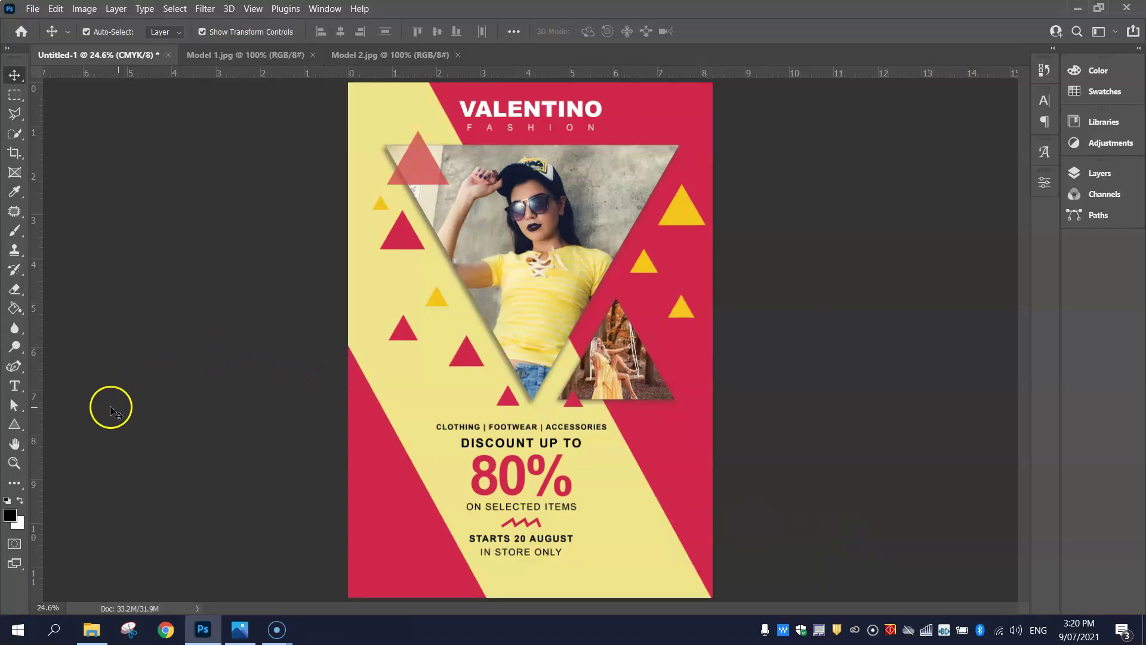
pyautogui.click(24, 426)
pyautogui.click(71, 424)
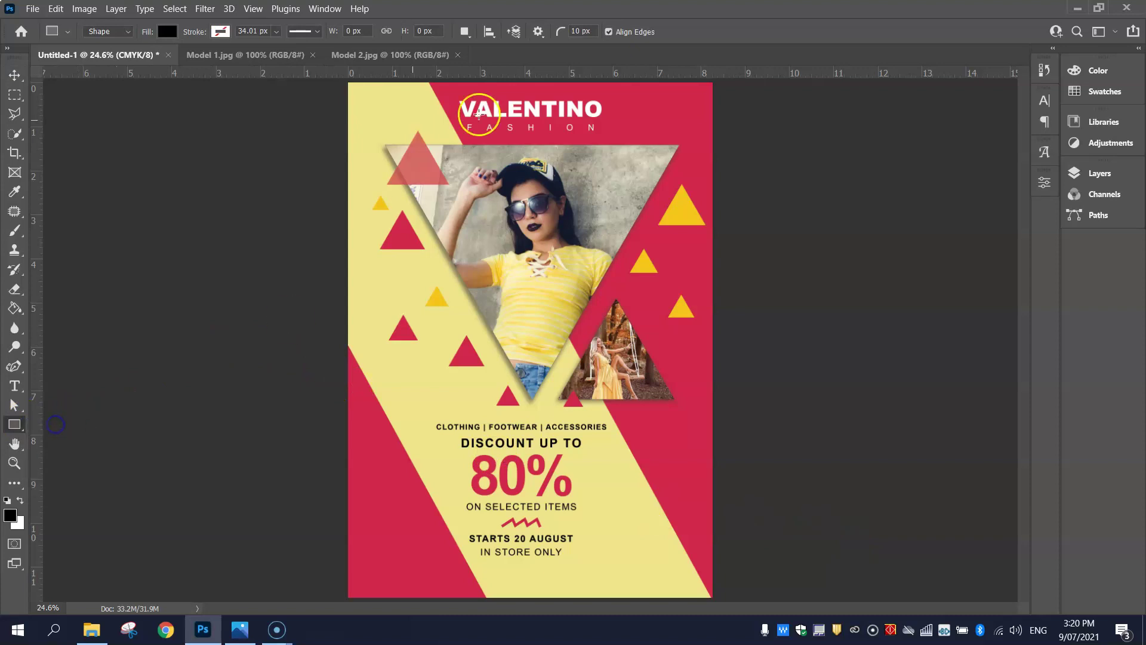
pyautogui.click(167, 31)
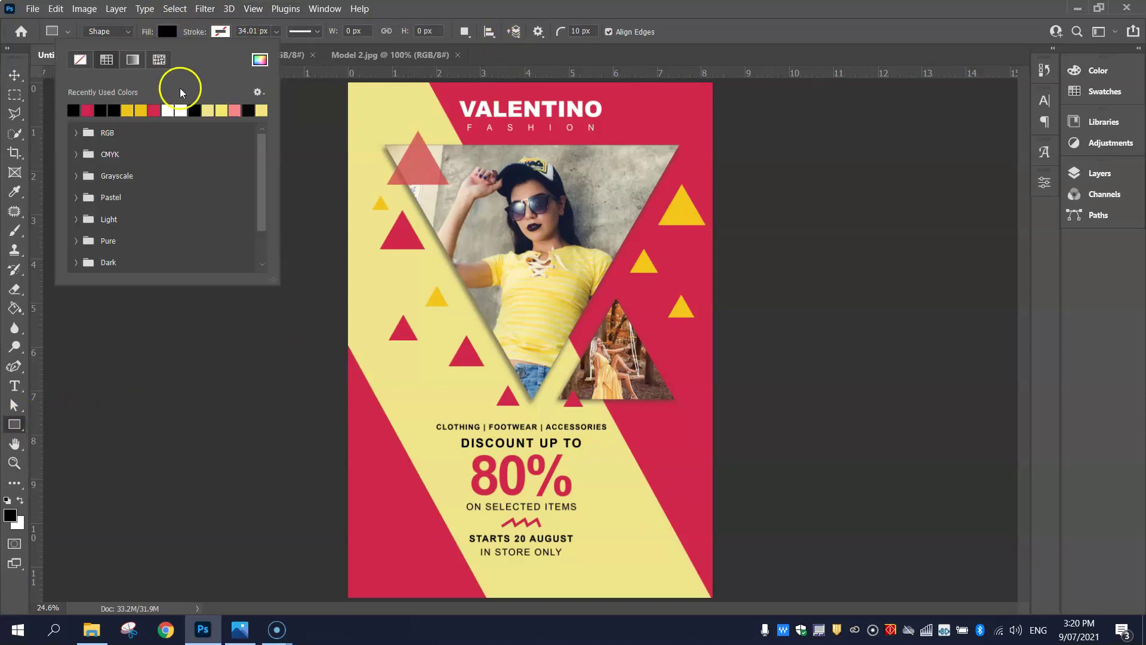
pyautogui.click(180, 109)
pyautogui.click(516, 513)
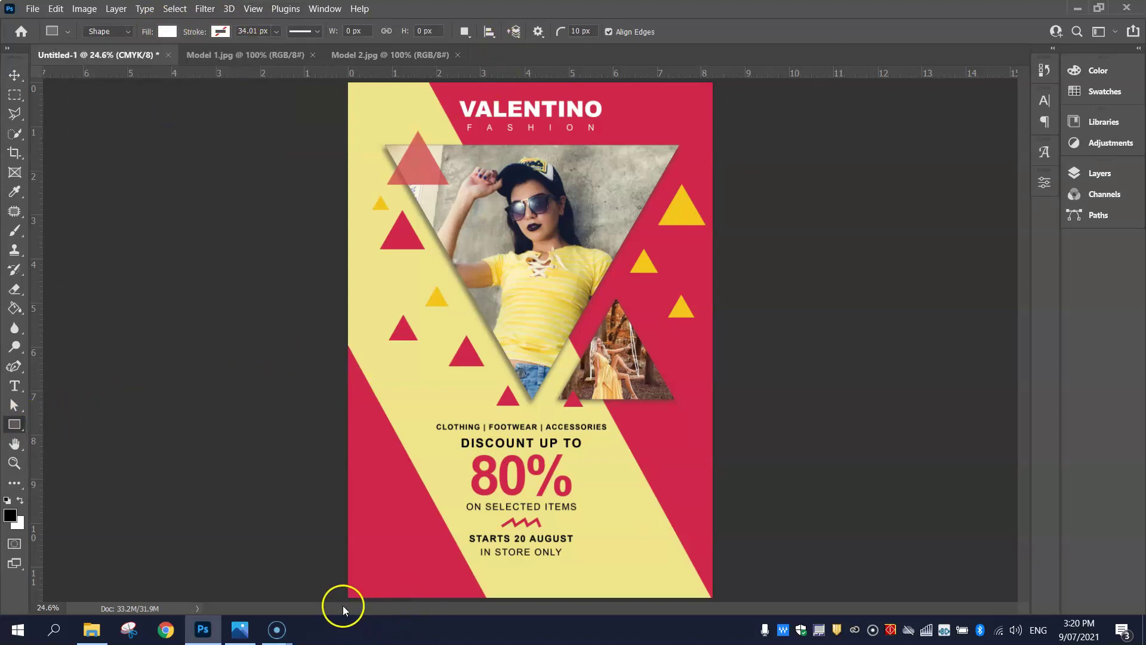
pyautogui.moveTo(340, 598); pyautogui.dragTo(719, 567)
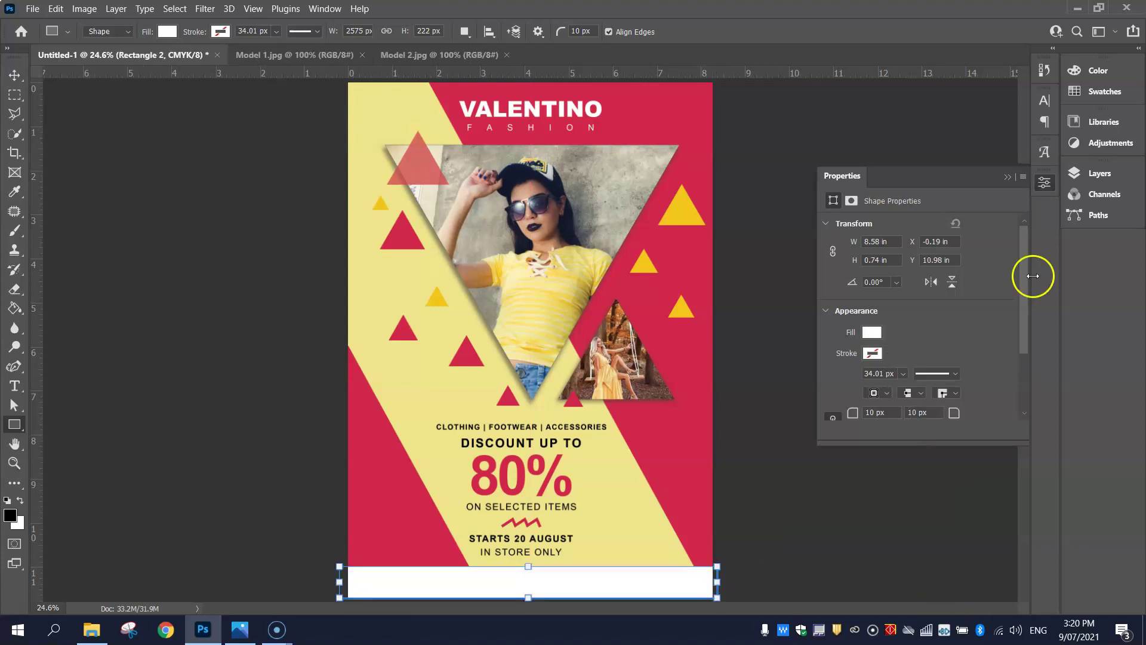
pyautogui.click(1044, 182)
# - Lock the bottom rectangle layer and rename it White Strip
pyautogui.click(15, 75)
pyautogui.click(89, 145)
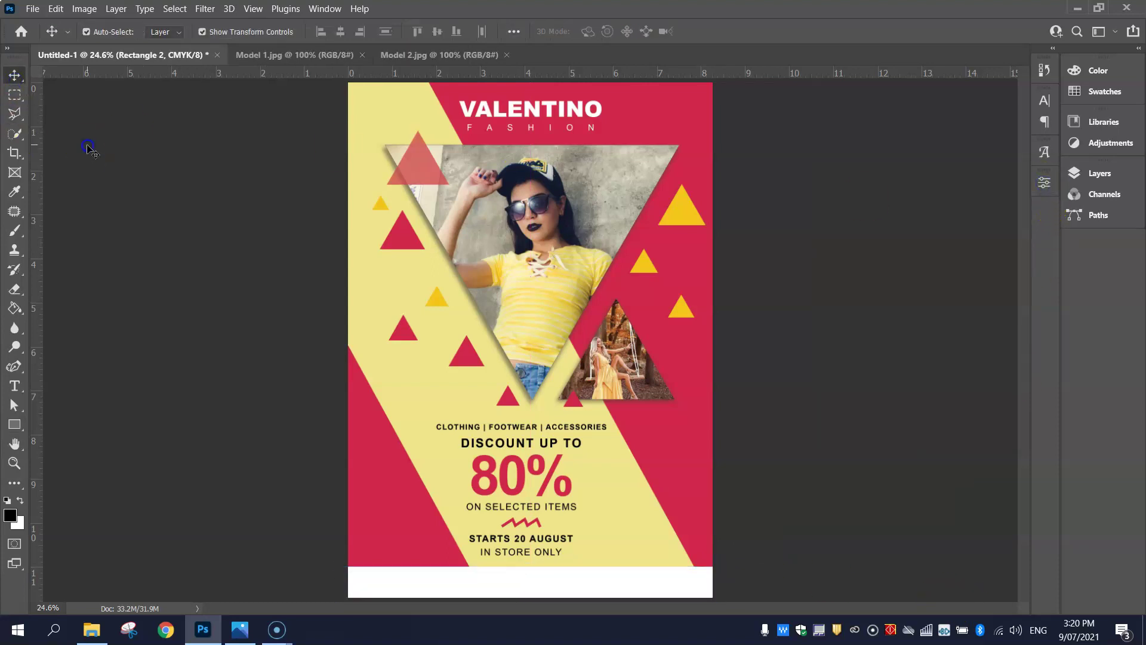
pyautogui.click(680, 582)
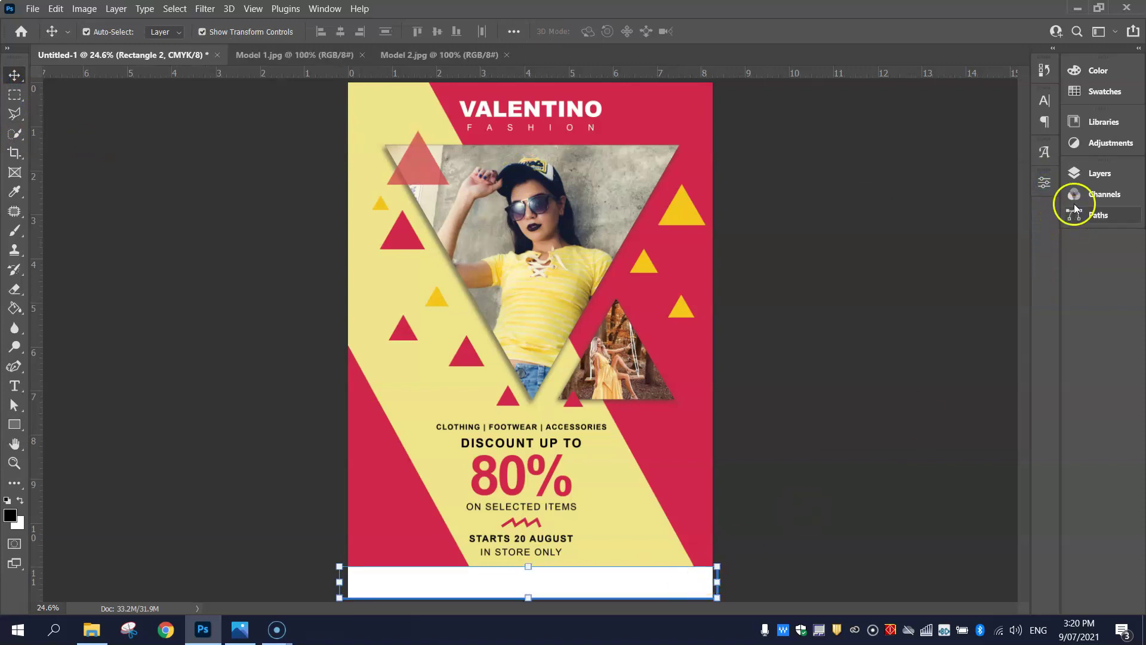
pyautogui.click(1085, 179)
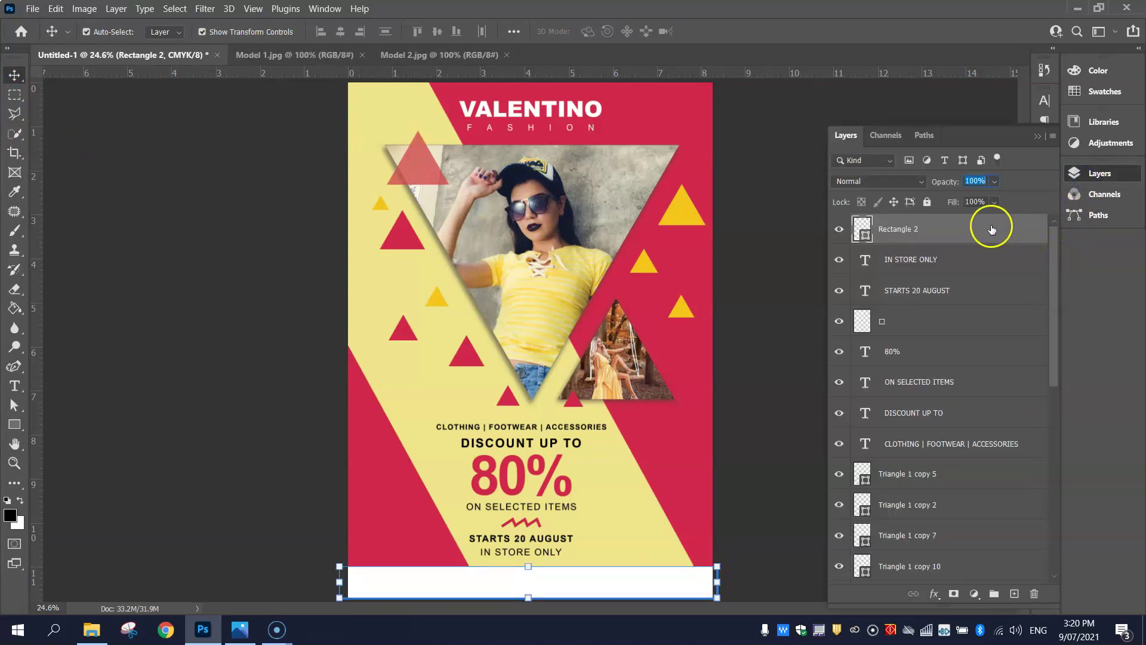
pyautogui.click(928, 203)
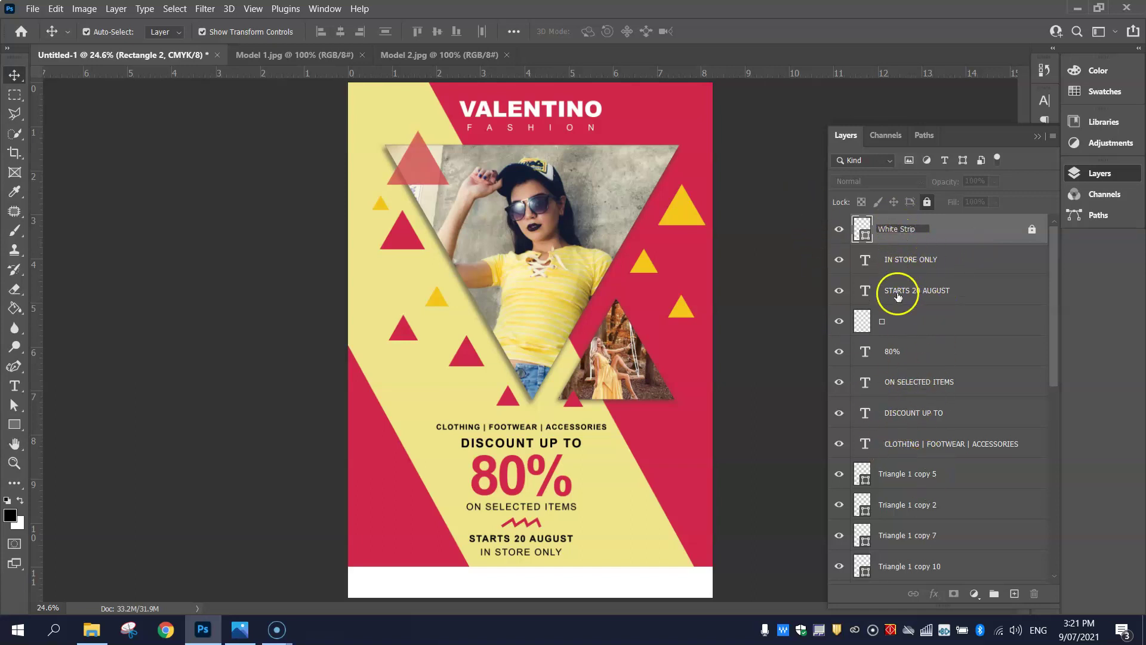
pyautogui.click(737, 128)
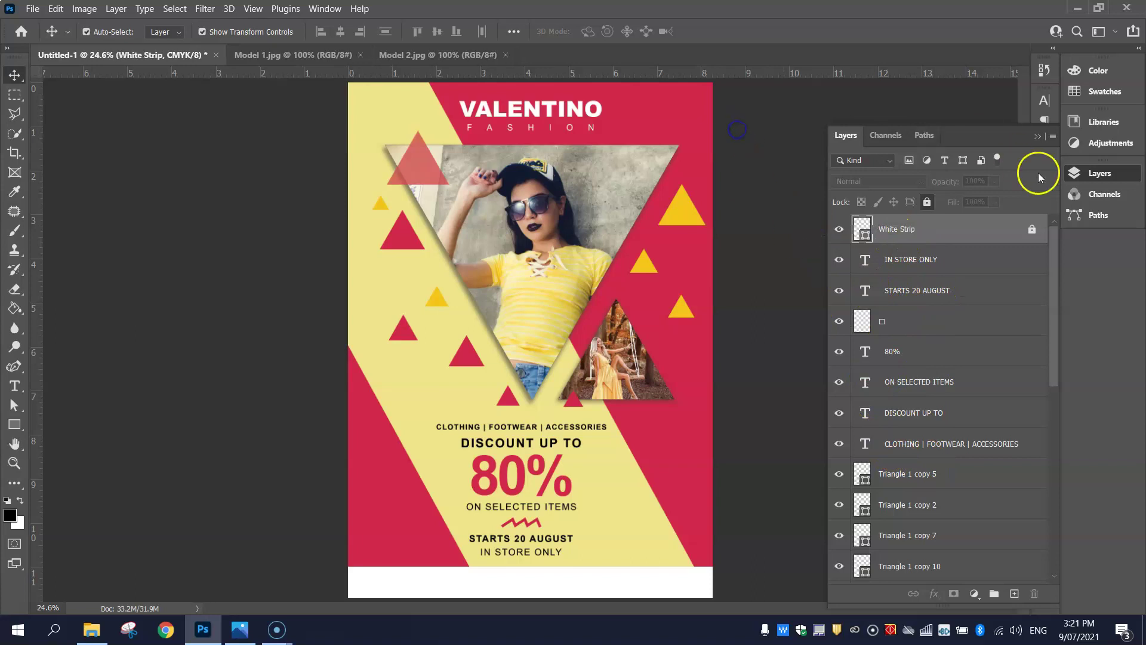
pyautogui.click(1083, 171)
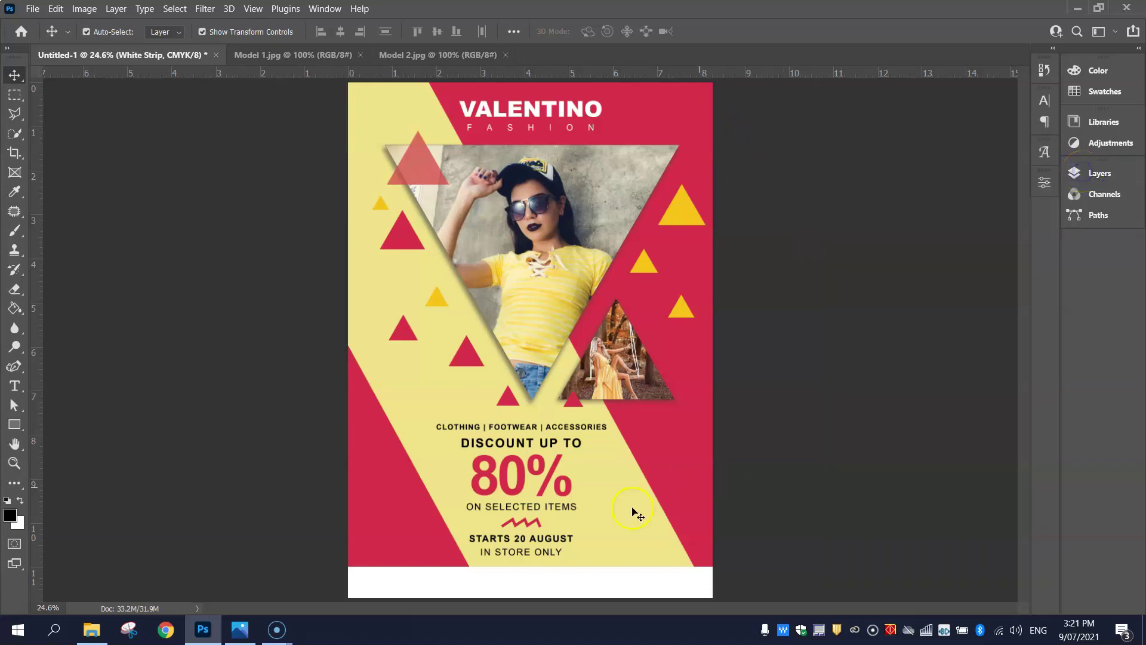
pyautogui.click(1082, 173)
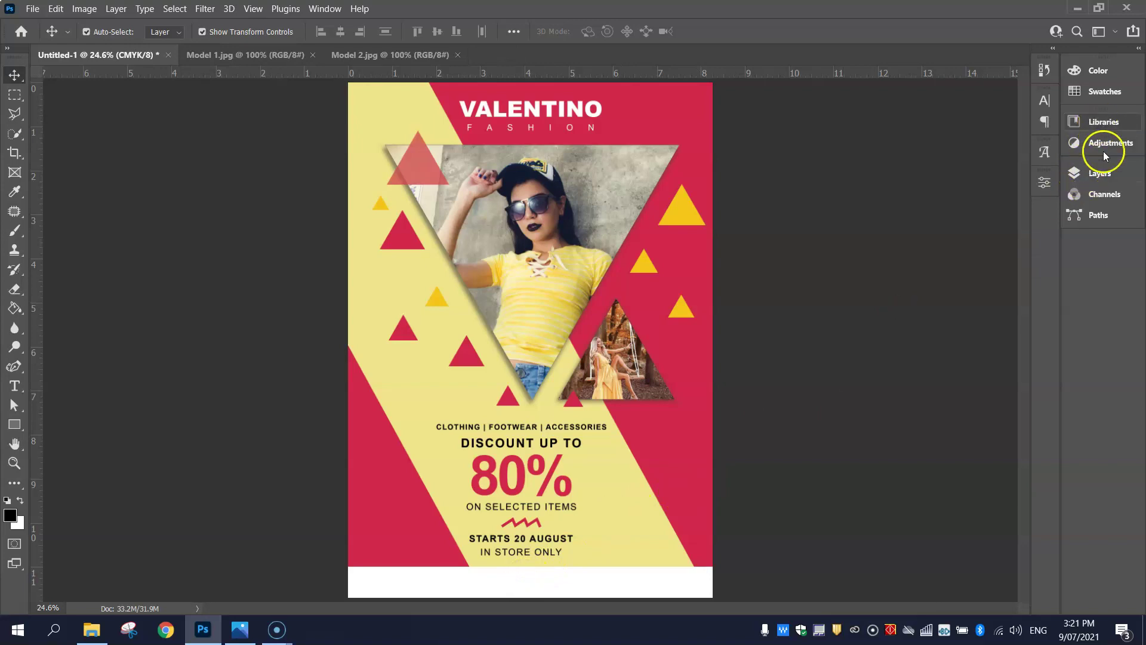
# - Stretch the White Strip upward to about 112.61% height and re-lock it
pyautogui.click(1106, 178)
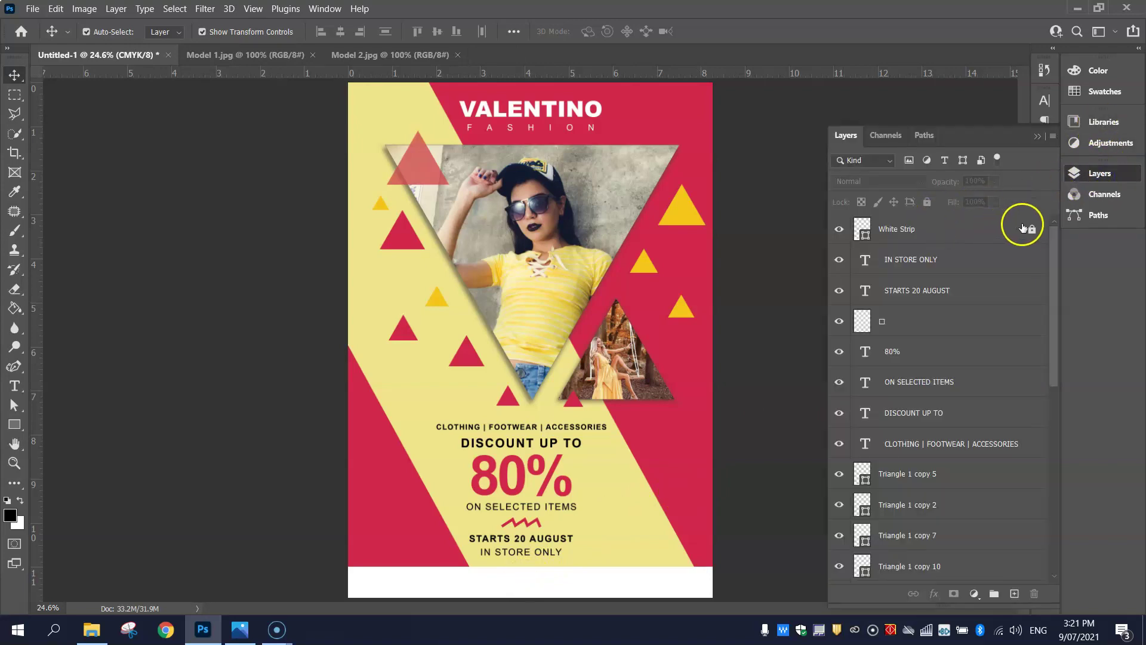
pyautogui.click(532, 579)
pyautogui.click(530, 566)
pyautogui.moveTo(529, 564); pyautogui.dragTo(532, 563)
pyautogui.click(1097, 174)
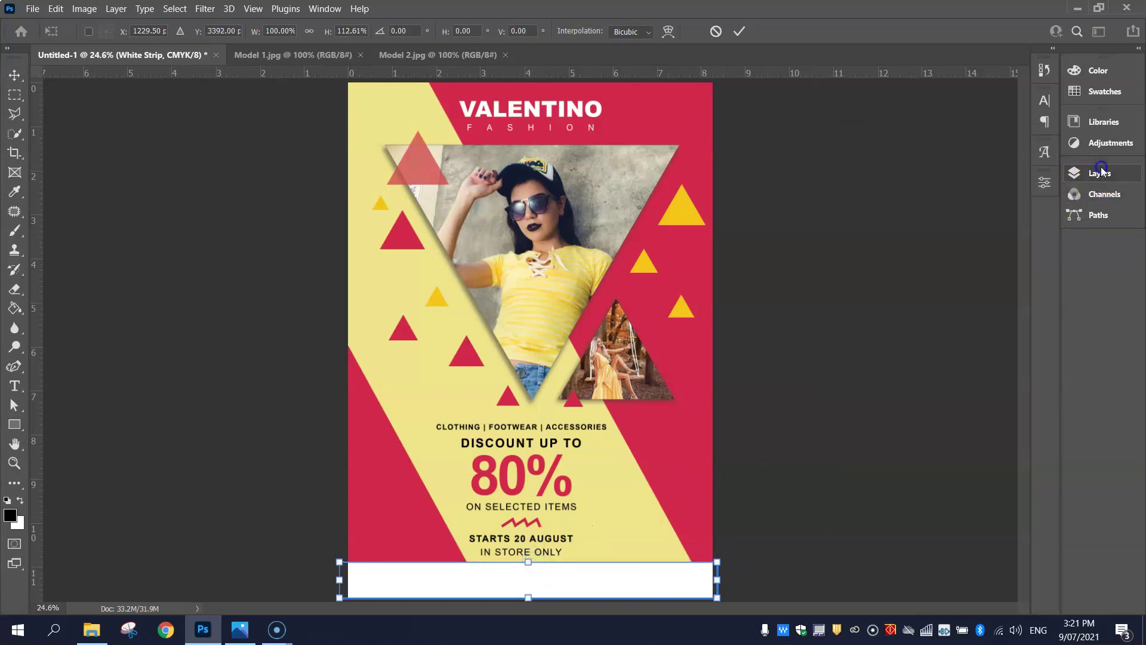
pyautogui.click(1100, 171)
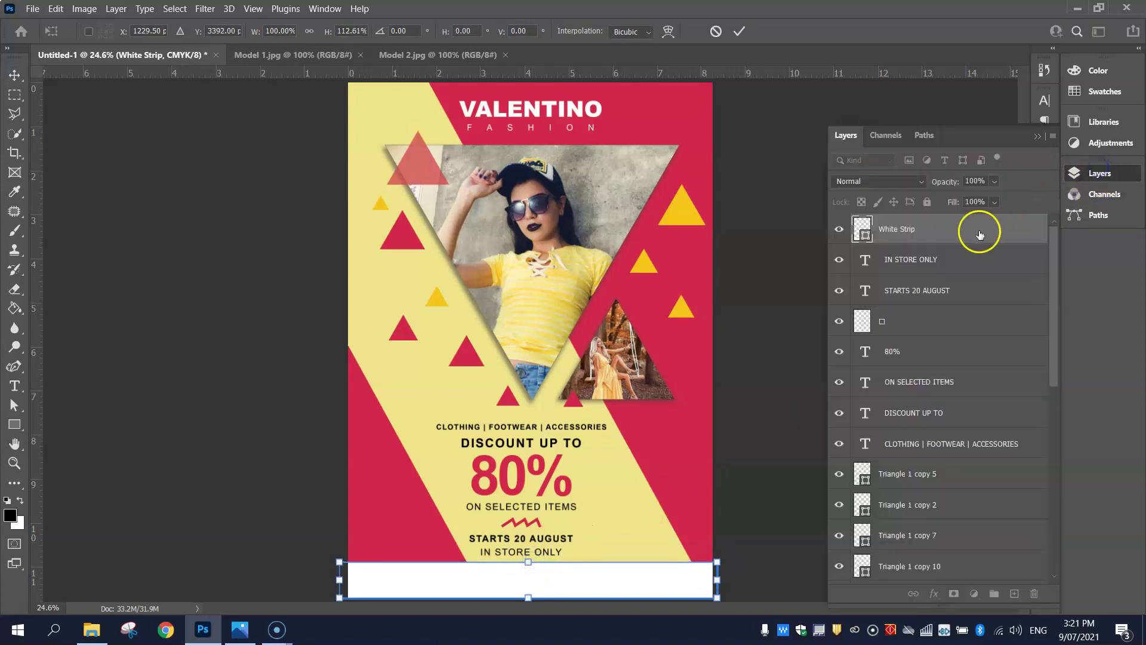
pyautogui.click(933, 207)
pyautogui.click(1128, 173)
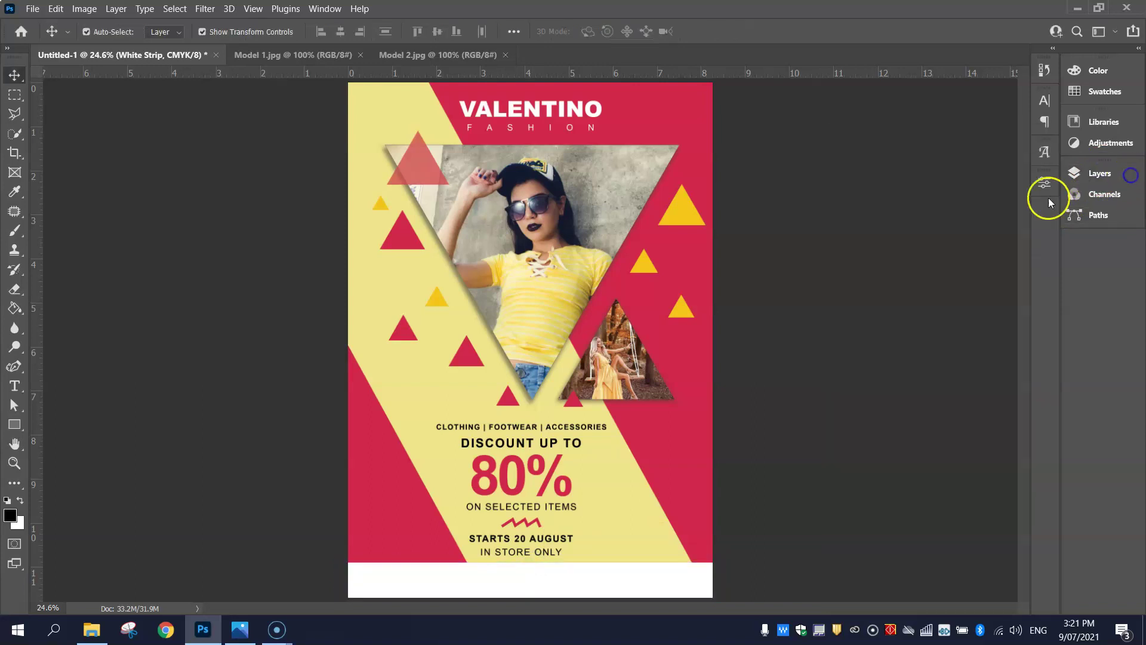
pyautogui.scroll(4, 548, 567)
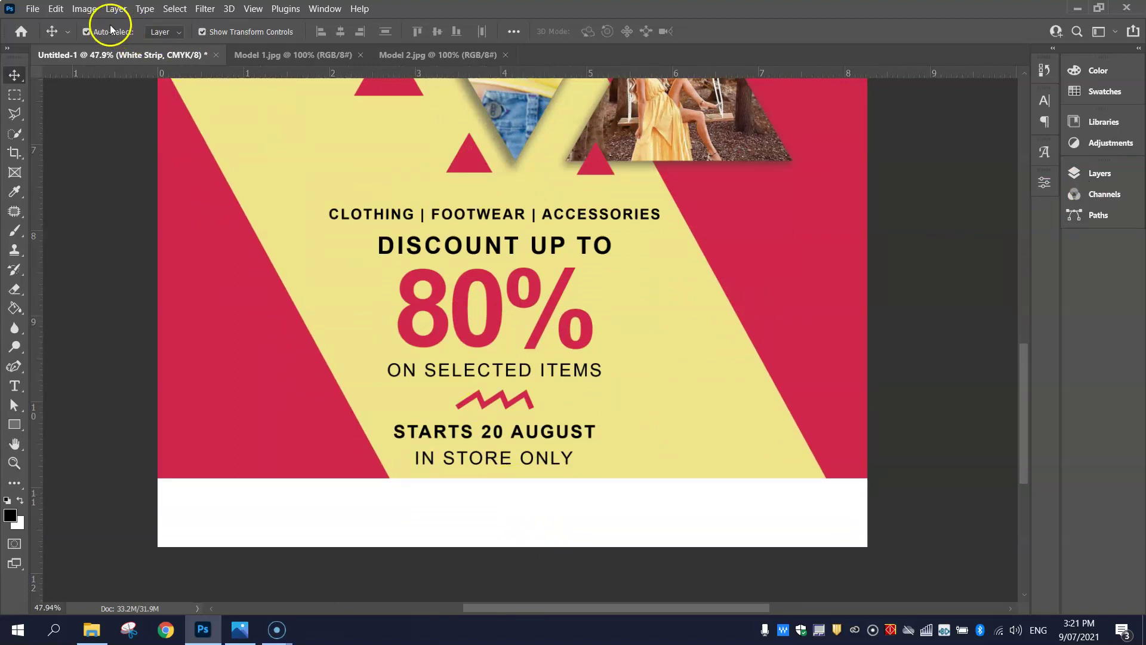
# - Select Address Icon.png, Phone Icon.png and Web Icon.png in the 4 - Flyer folder and drag them into the flyer
pyautogui.click(94, 633)
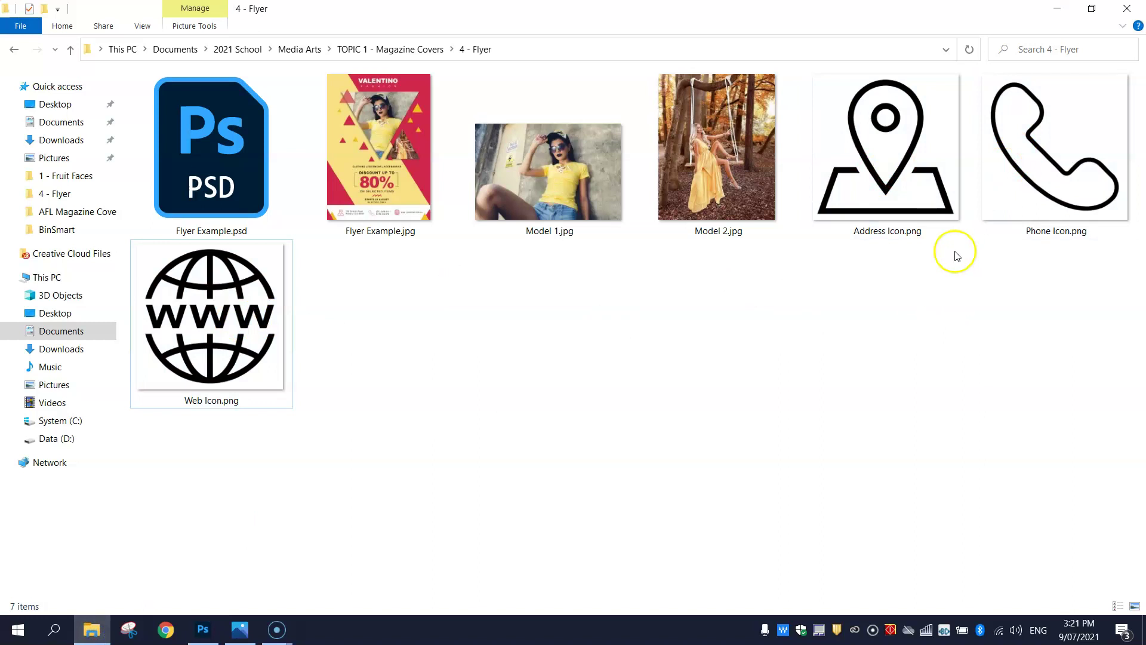
pyautogui.click(899, 220)
pyautogui.keyDown('ctrl'); pyautogui.click(1036, 204); pyautogui.keyUp('ctrl')
pyautogui.keyDown('ctrl'); pyautogui.click(161, 328); pyautogui.keyUp('ctrl')
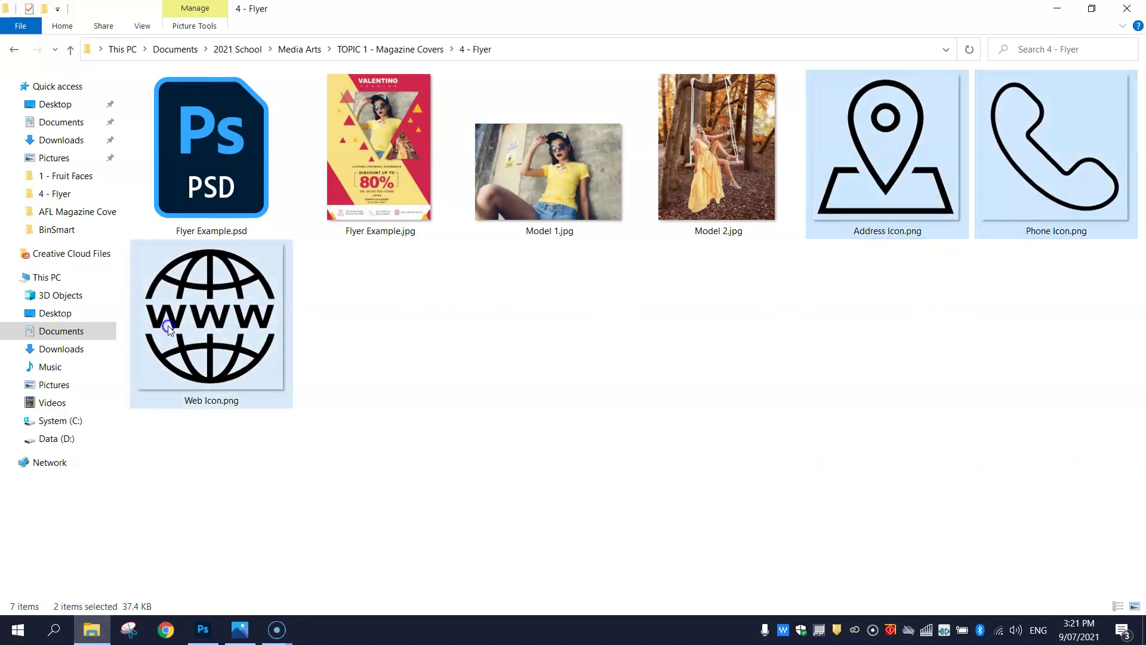
pyautogui.moveTo(257, 370); pyautogui.dragTo(232, 498)
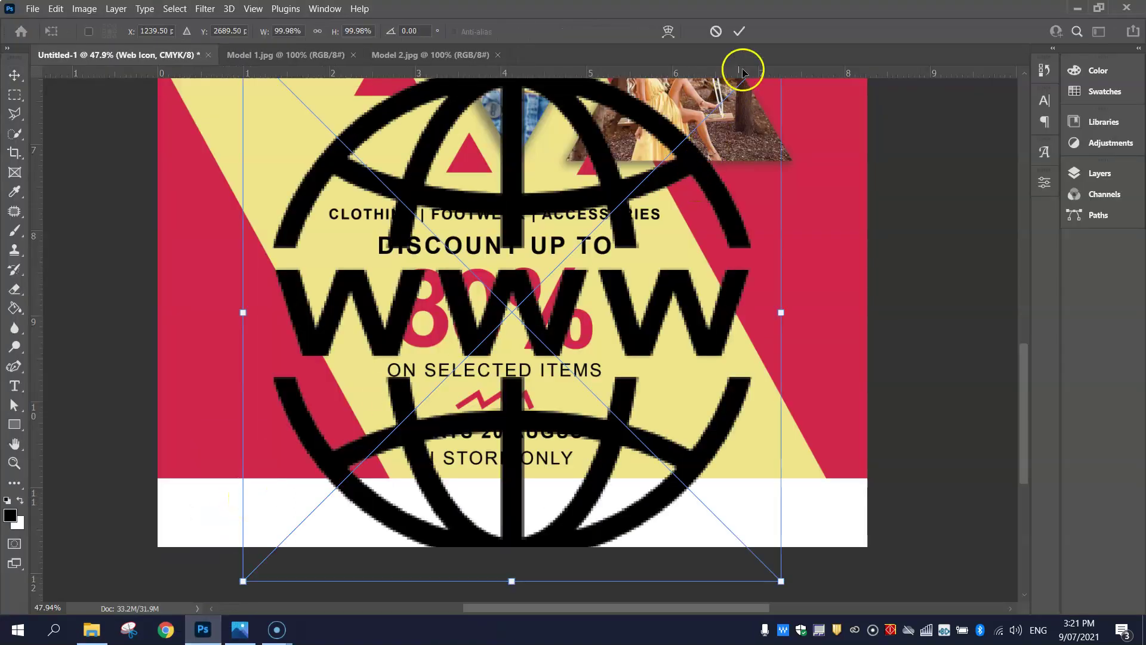
# - Confirm the placed icons and scale all three together to about 8.7% inside the White Strip
pyautogui.click(738, 31)
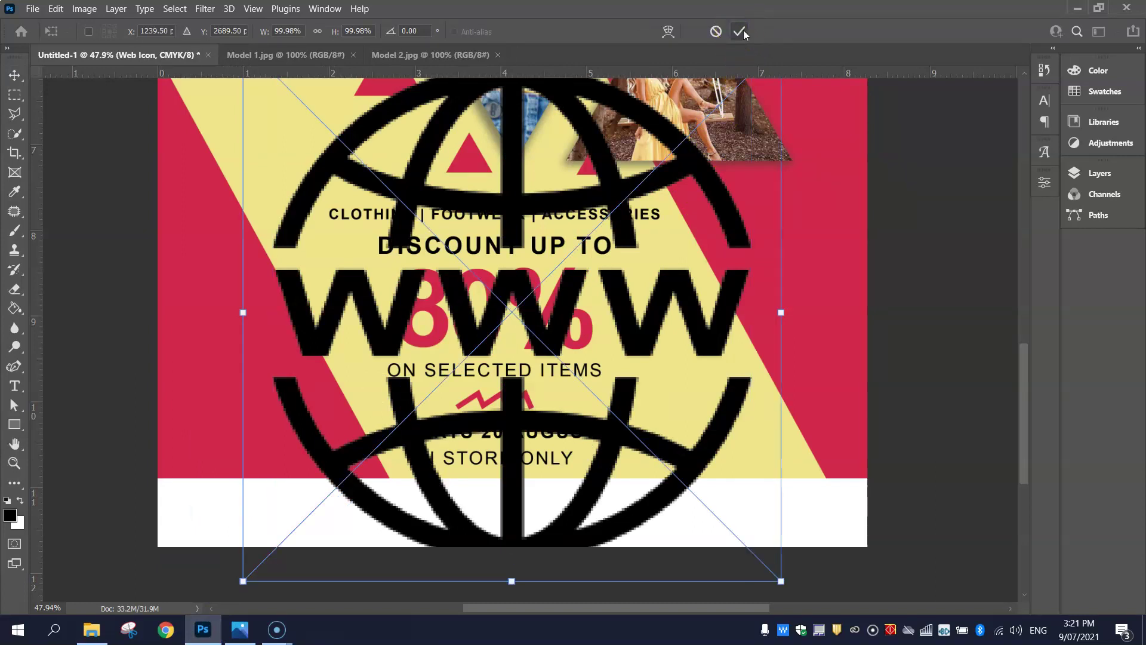
pyautogui.click(742, 31)
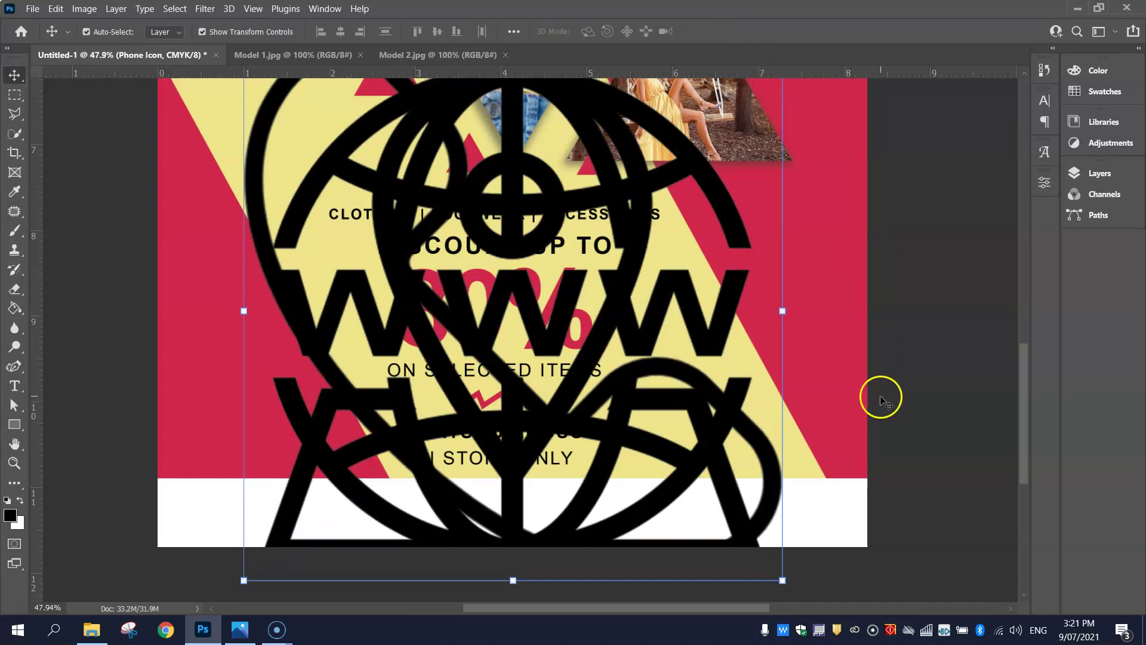
pyautogui.click(1090, 173)
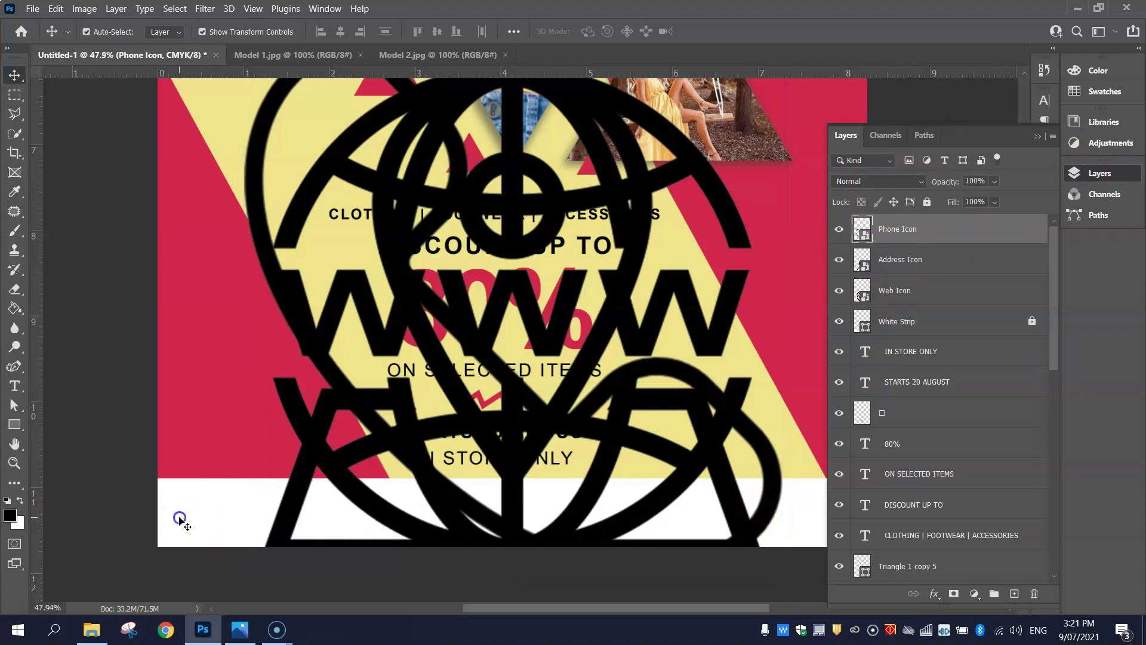
pyautogui.moveTo(179, 518); pyautogui.dragTo(331, 364)
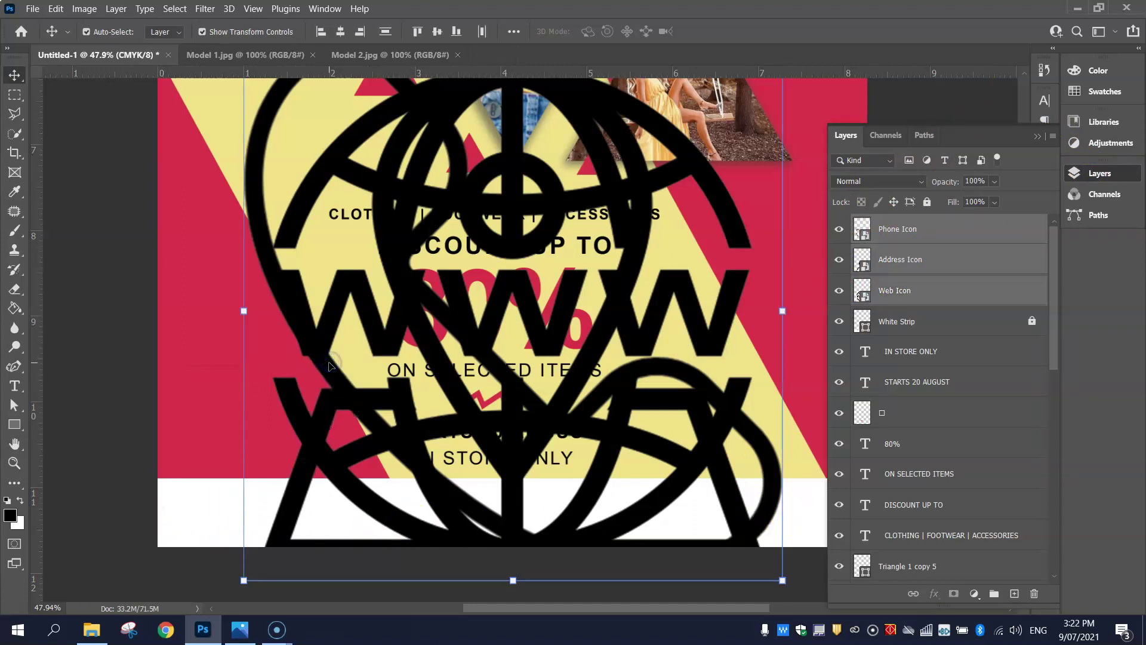
pyautogui.click(1100, 173)
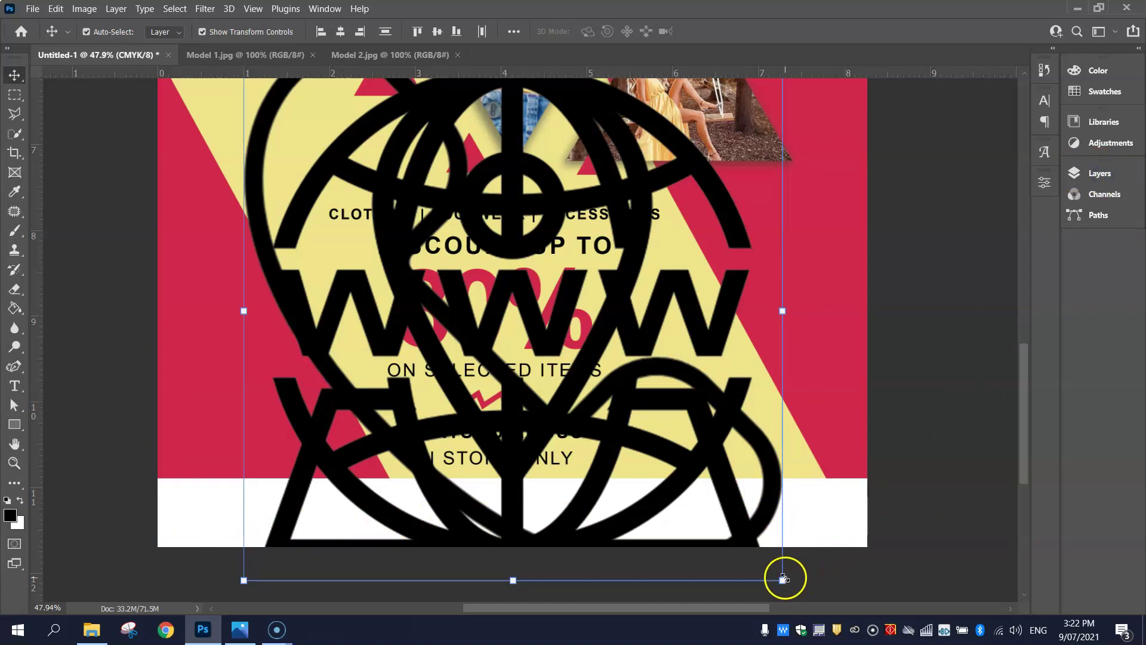
pyautogui.moveTo(782, 578); pyautogui.dragTo(403, 146)
pyautogui.moveTo(323, 150); pyautogui.dragTo(279, 499)
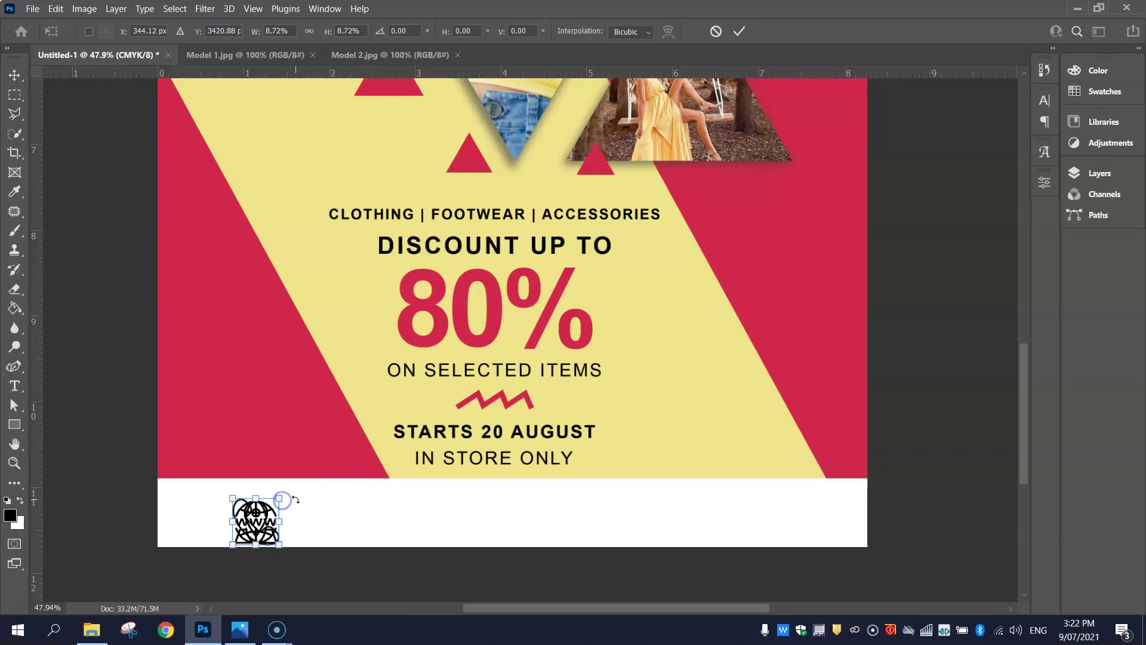
pyautogui.click(740, 31)
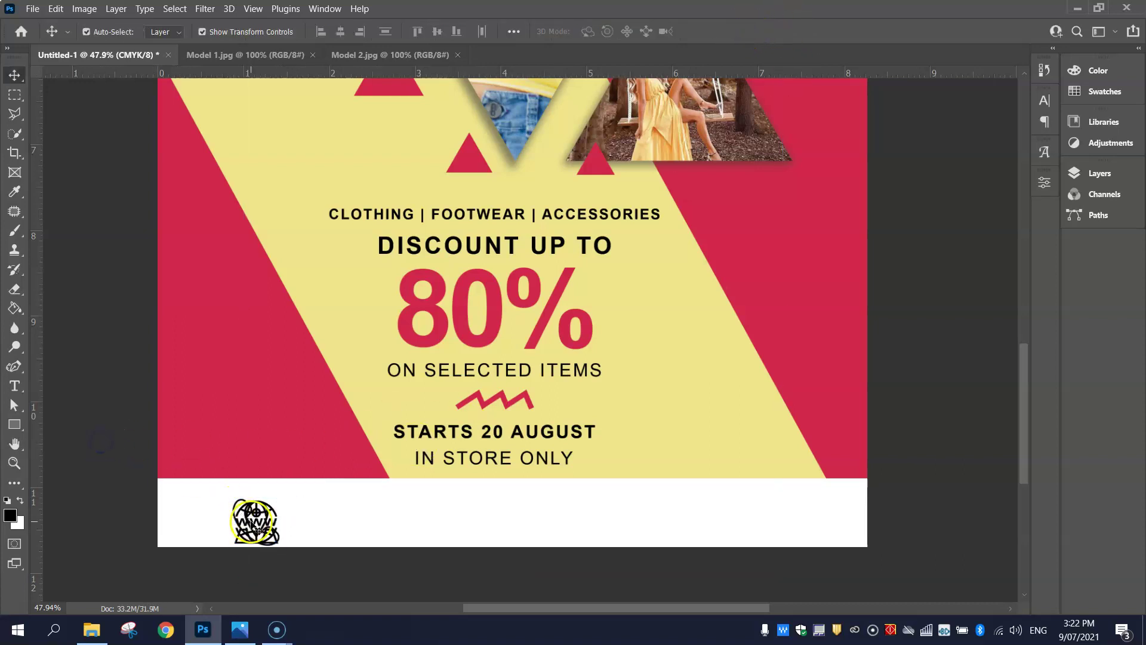
# - Spread the icons along the strip: address pin left, phone centre, web globe right
pyautogui.moveTo(253, 525); pyautogui.dragTo(377, 511)
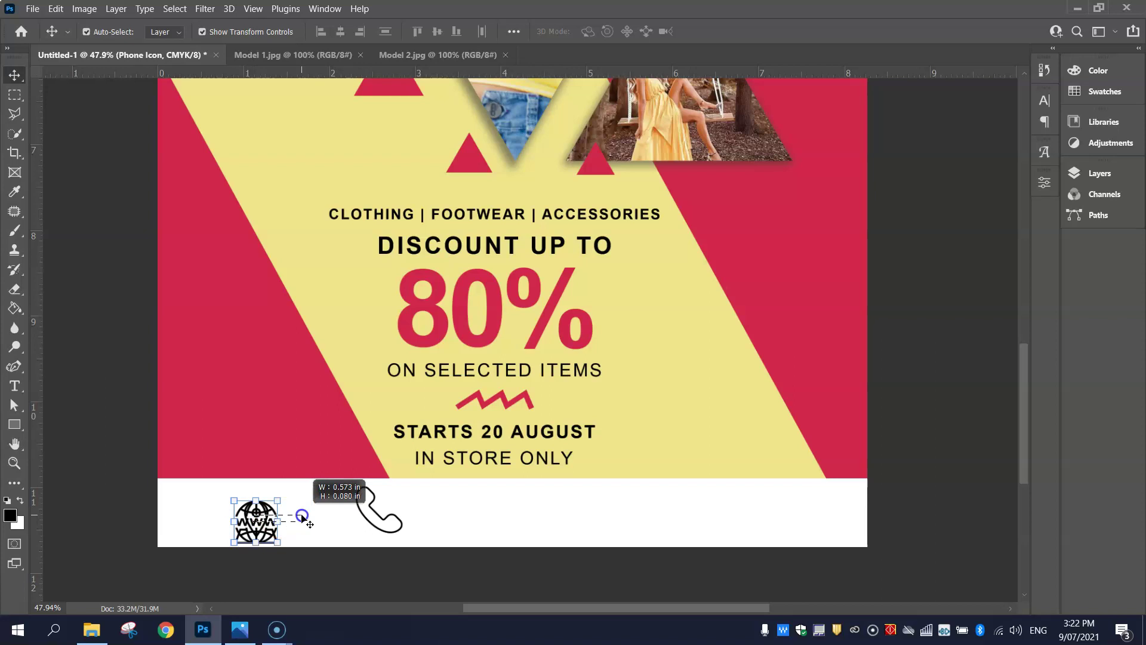
pyautogui.click(110, 437)
pyautogui.scroll(1, 221, 541)
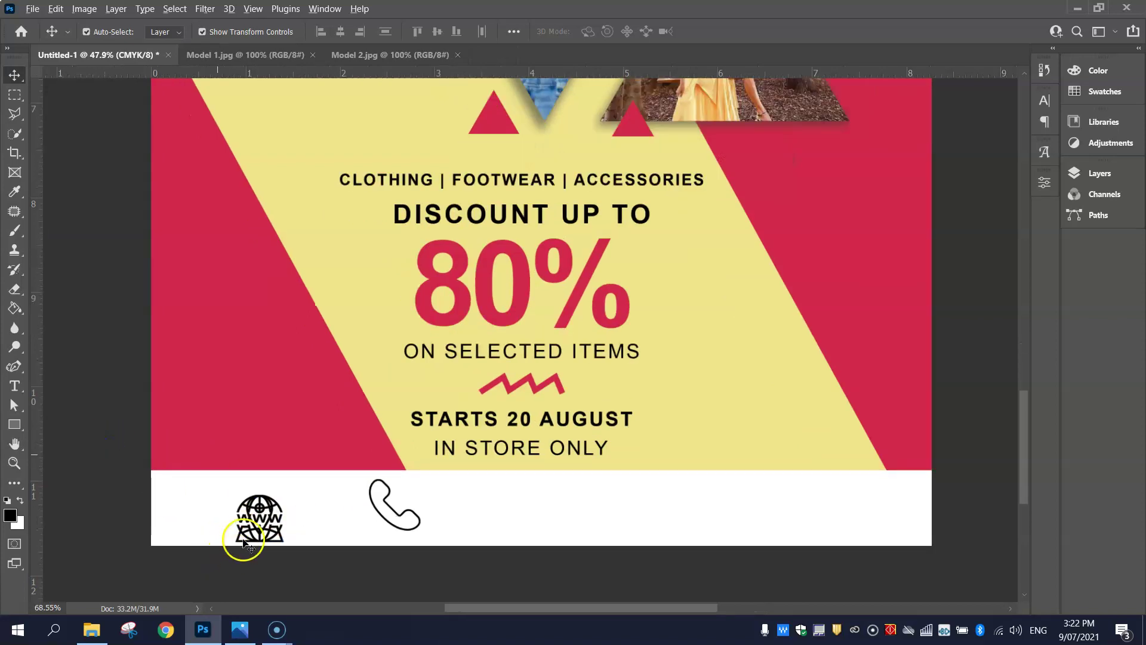
pyautogui.scroll(2, 430, 511)
pyautogui.click(435, 500)
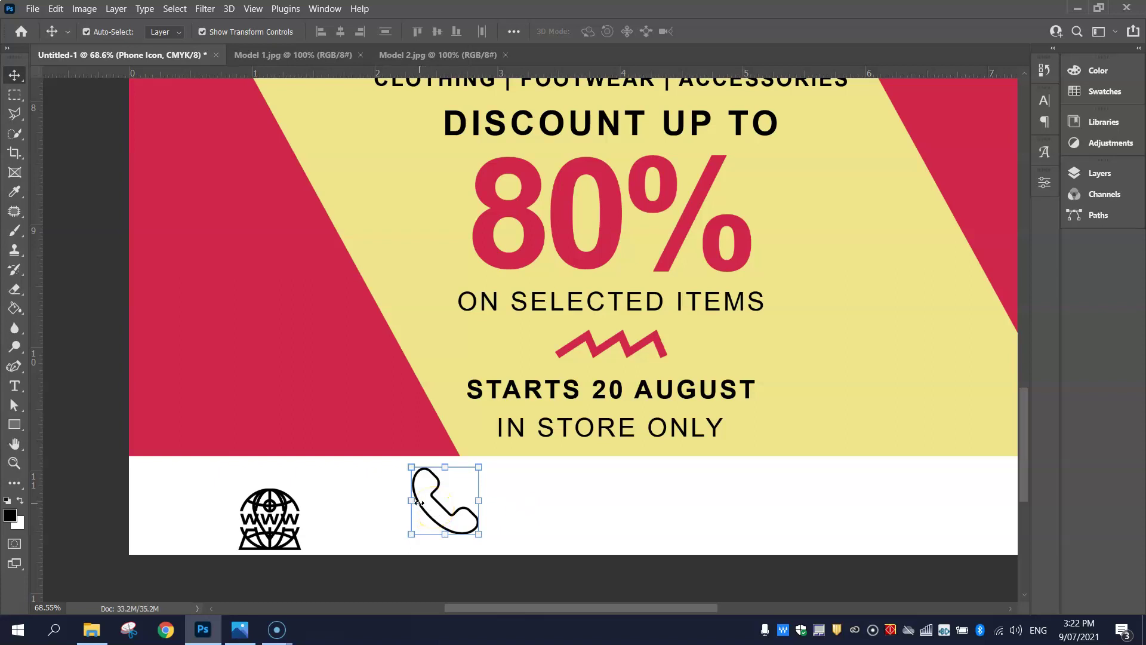
pyautogui.moveTo(429, 517); pyautogui.dragTo(573, 524)
pyautogui.moveTo(279, 518); pyautogui.dragTo(288, 493)
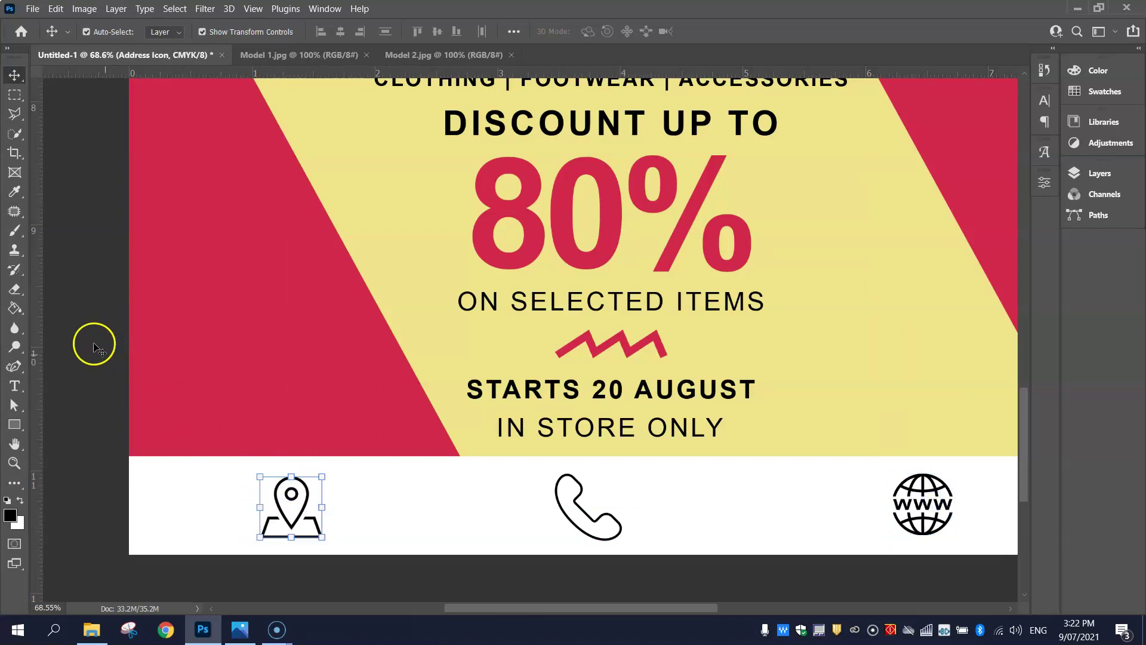
pyautogui.hotkey('alt', 'Tab')
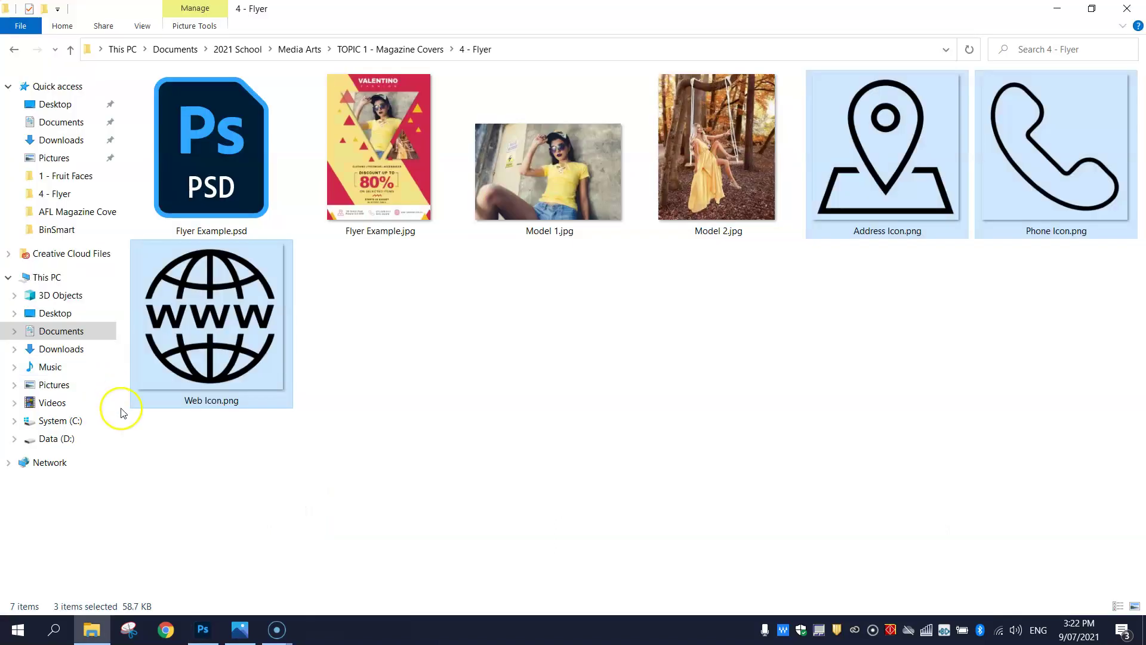
pyautogui.hotkey('alt', 'Tab')
pyautogui.hotkey('alt', 'Tab')
pyautogui.hotkey('alt', 'Tab')
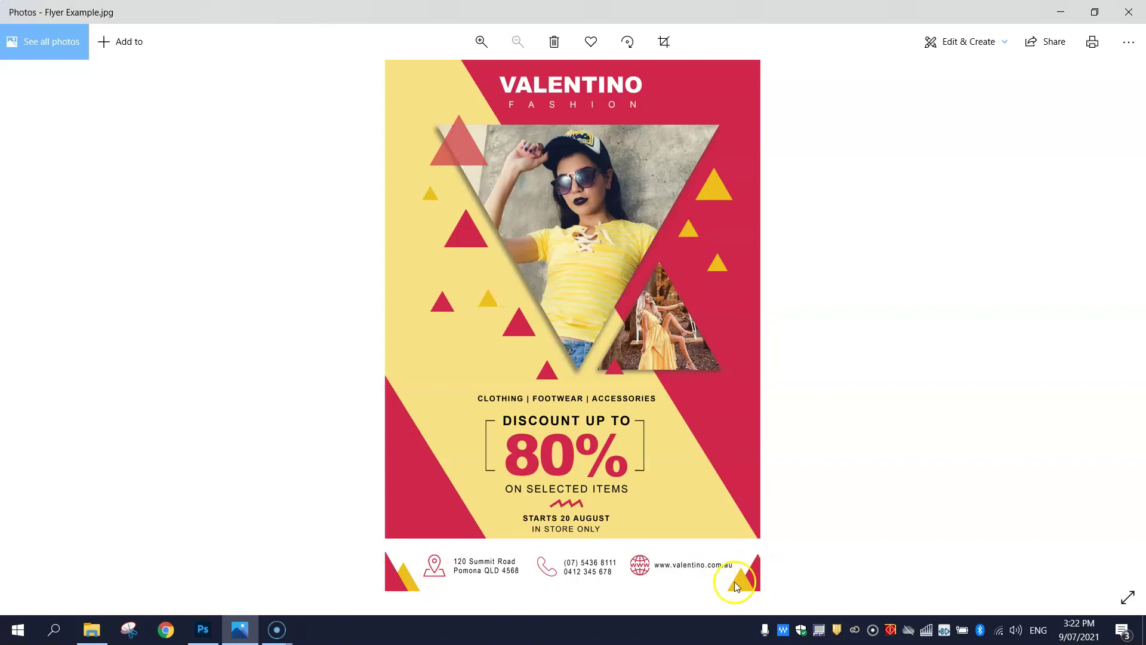
pyautogui.hotkey('alt', 'Tab')
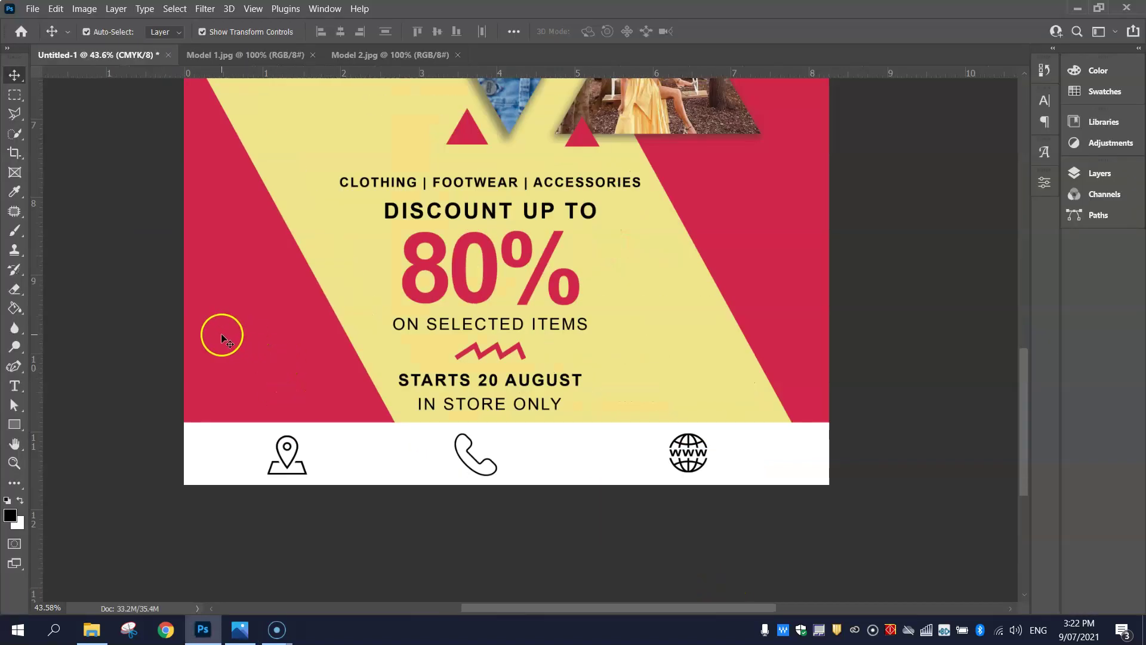
# - Move a small red triangle to the strip's left and put White Strip beneath the triangle layers
pyautogui.scroll(3, 221, 334)
pyautogui.moveTo(474, 208); pyautogui.dragTo(197, 543)
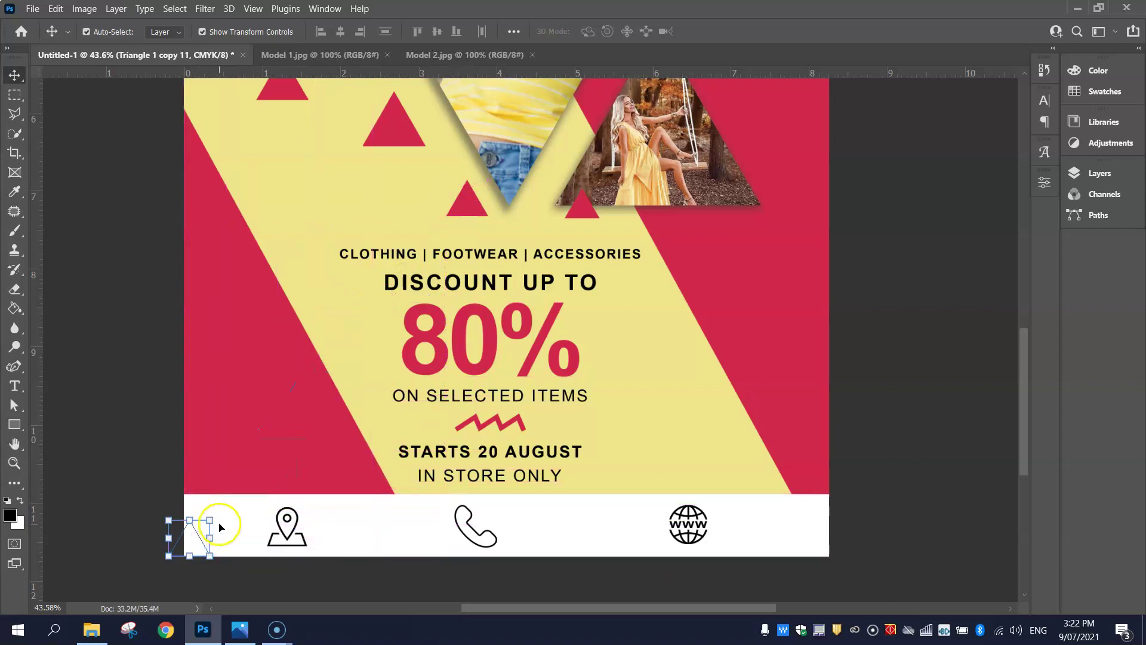
pyautogui.click(1110, 173)
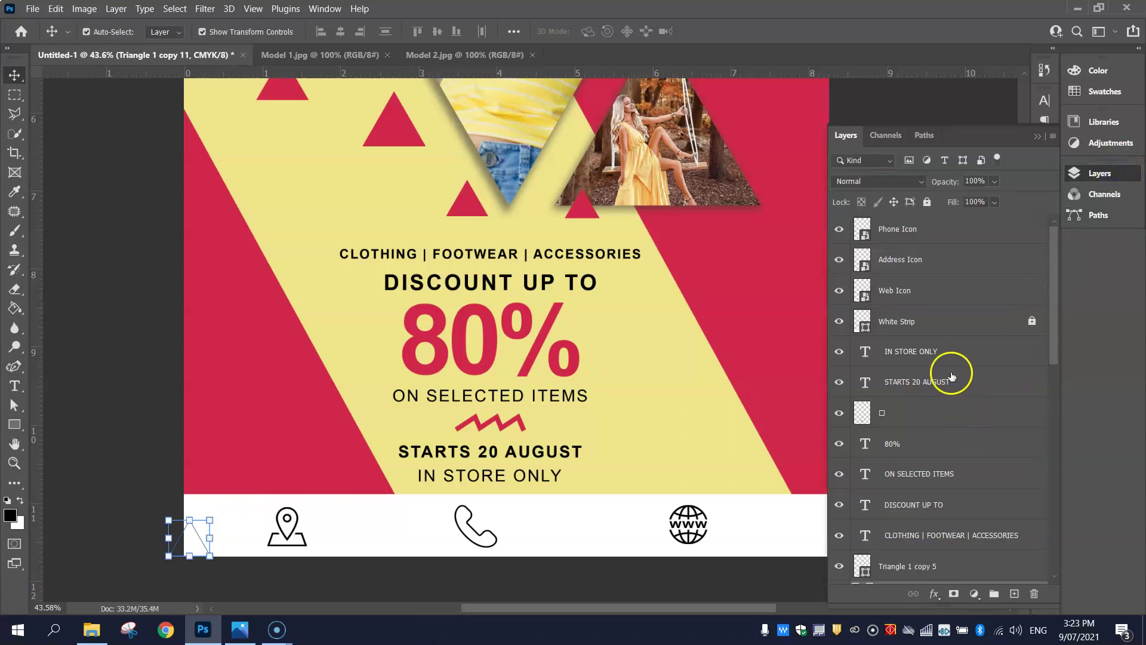
pyautogui.moveTo(927, 319); pyautogui.dragTo(953, 542)
pyautogui.scroll(-5, 948, 514)
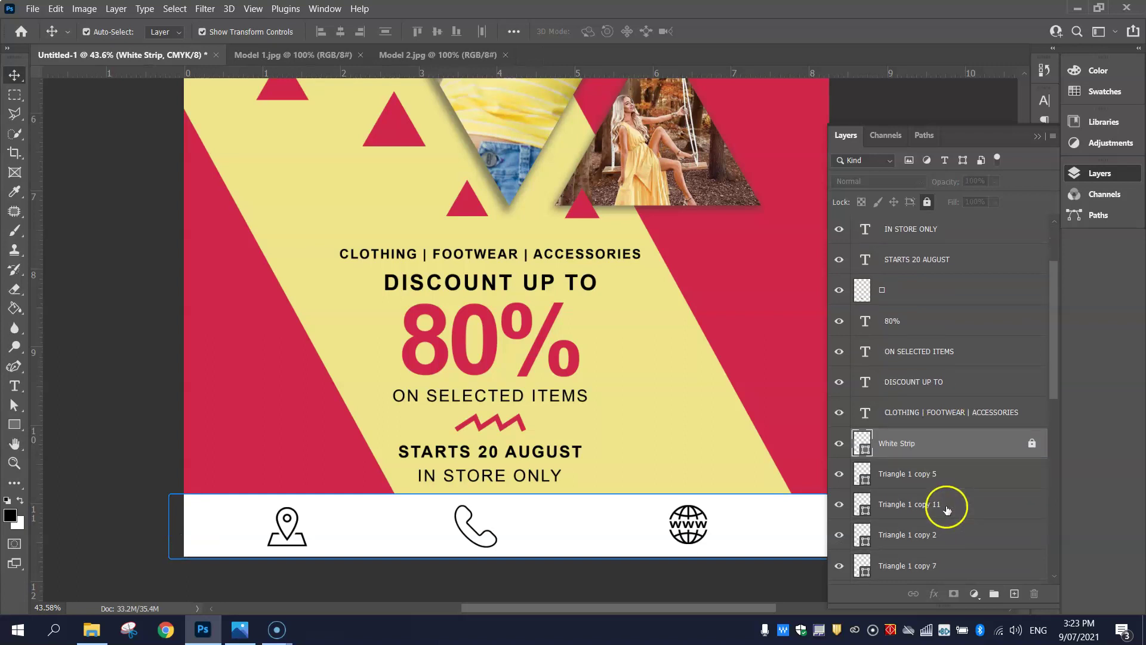
pyautogui.moveTo(929, 254); pyautogui.dragTo(952, 481)
pyautogui.moveTo(935, 352); pyautogui.dragTo(937, 463)
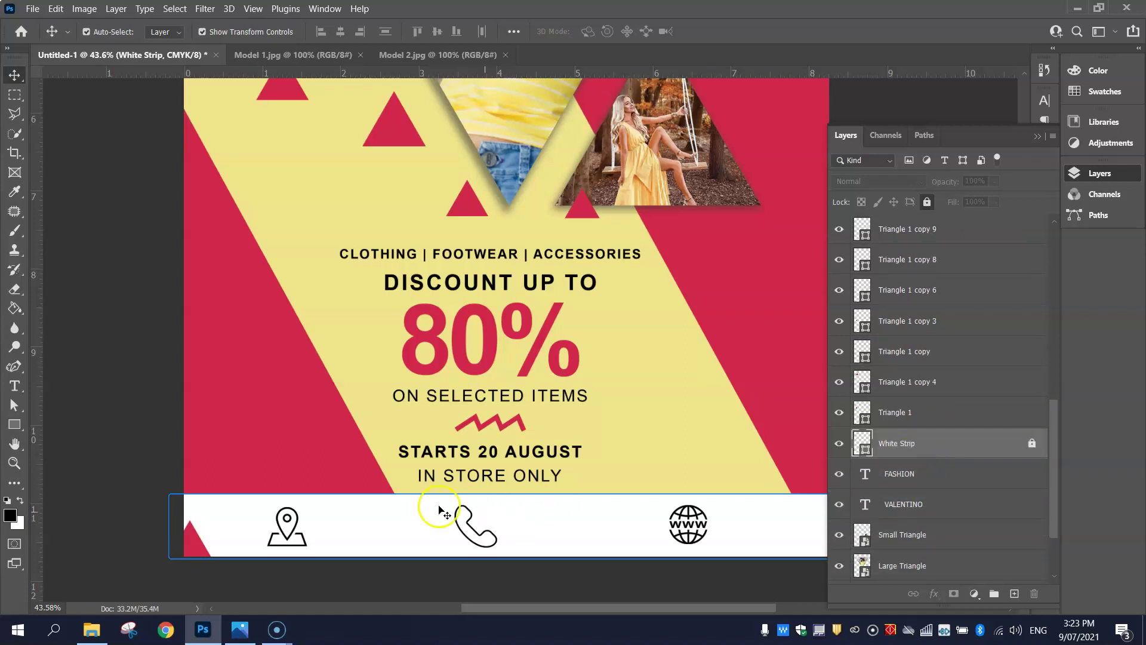
pyautogui.click(72, 384)
# - Duplicate and resize the red triangle, then copy a yellow triangle into the strip's bottom-left corner
pyautogui.moveTo(192, 542); pyautogui.dragTo(197, 534)
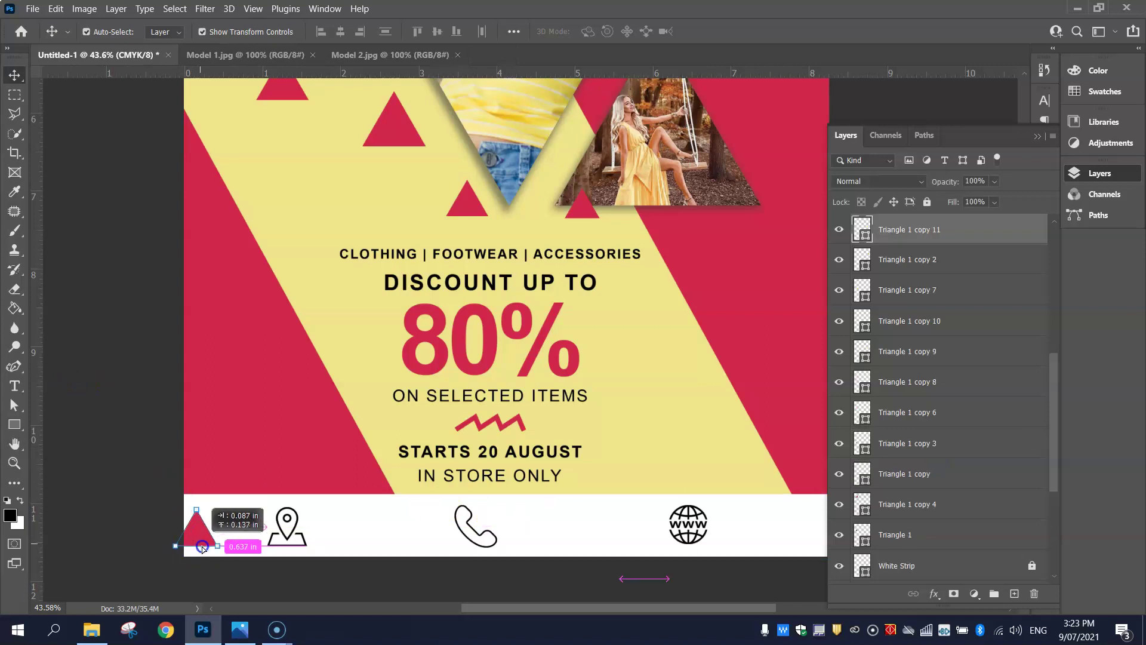
pyautogui.moveTo(203, 549)
pyautogui.mouseDown()
pyautogui.moveTo(158, 507)
pyautogui.moveTo(204, 548)
pyautogui.mouseUp()
pyautogui.hotkey('ctrl', 't')
pyautogui.hotkey('alt', 'Tab')
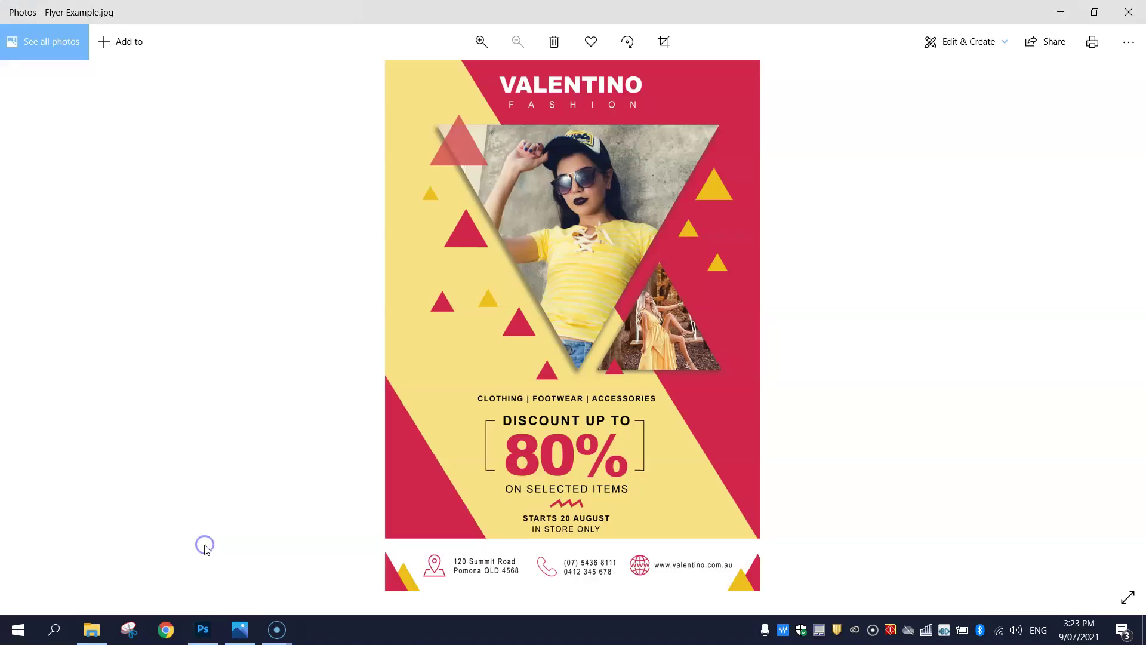
pyautogui.hotkey('alt', 'Tab')
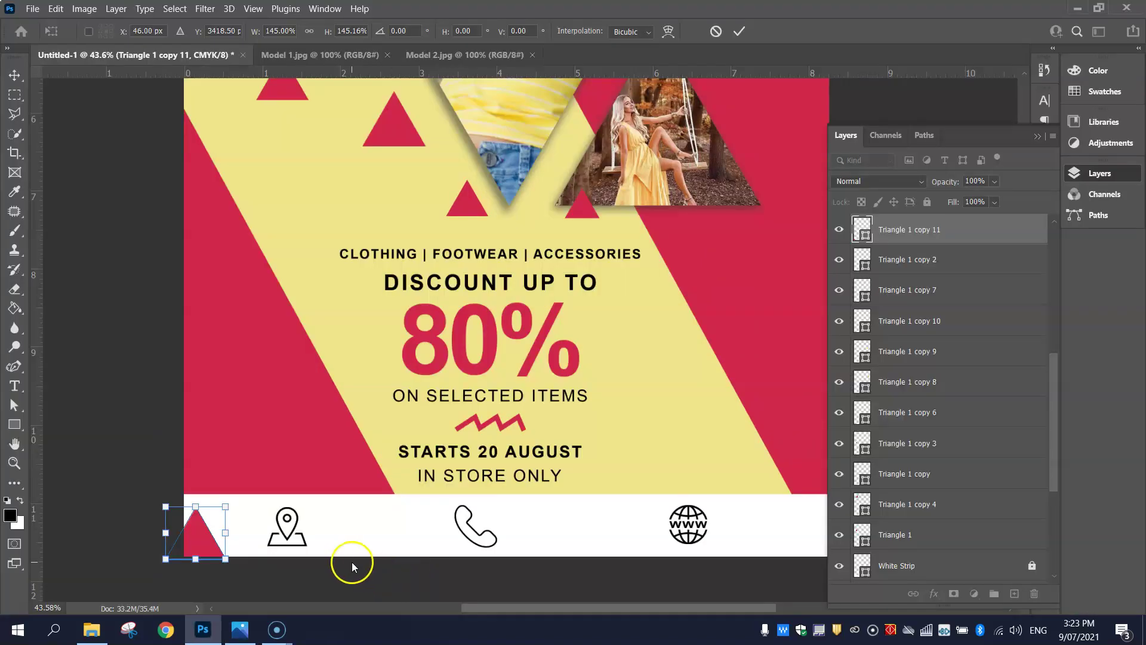
pyautogui.scroll(2, 229, 263)
pyautogui.scroll(1, 229, 262)
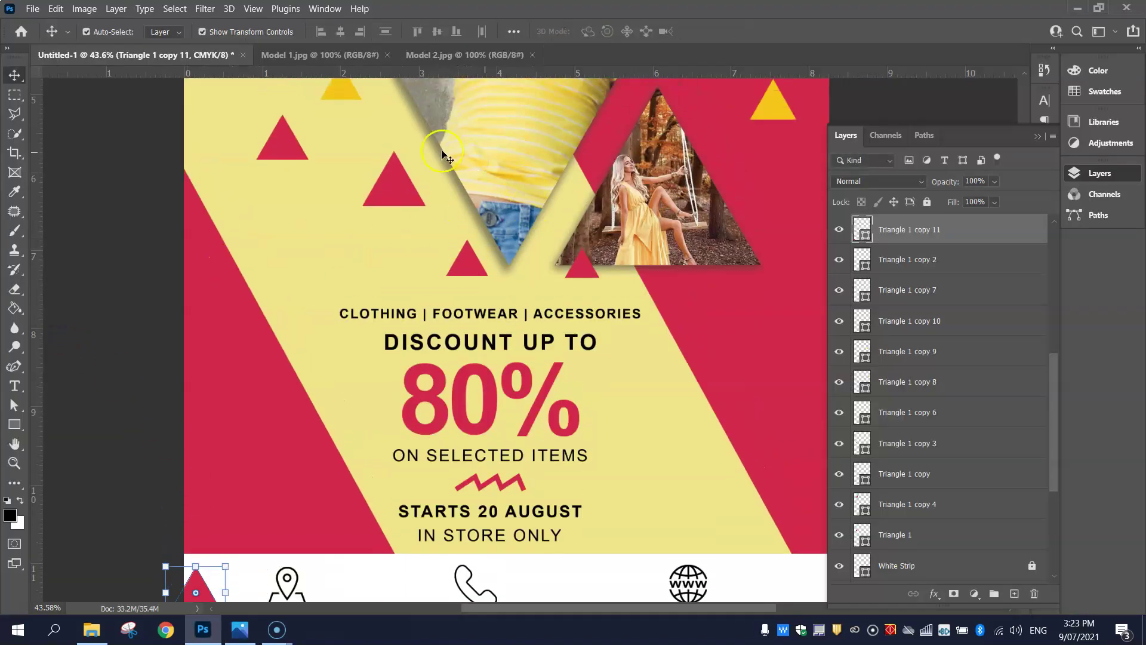
pyautogui.moveTo(775, 102); pyautogui.dragTo(229, 590)
pyautogui.click(89, 448)
pyautogui.scroll(-2, 109, 474)
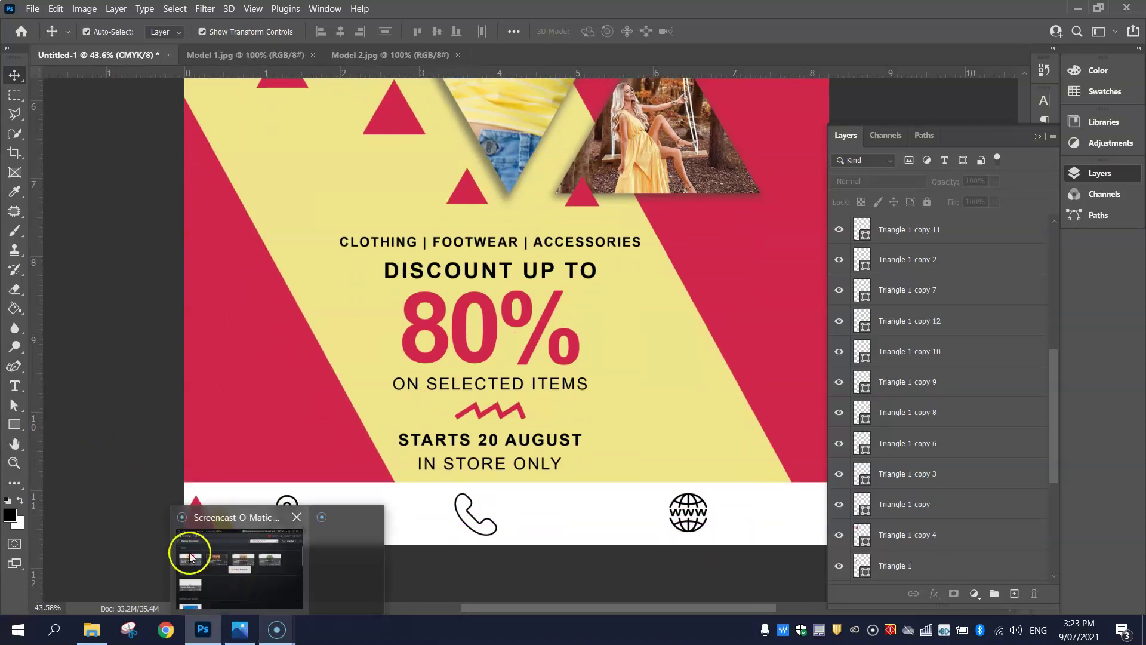
# - Duplicate the red-and-yellow corner triangle pair to the strip's bottom-right
pyautogui.click(196, 540)
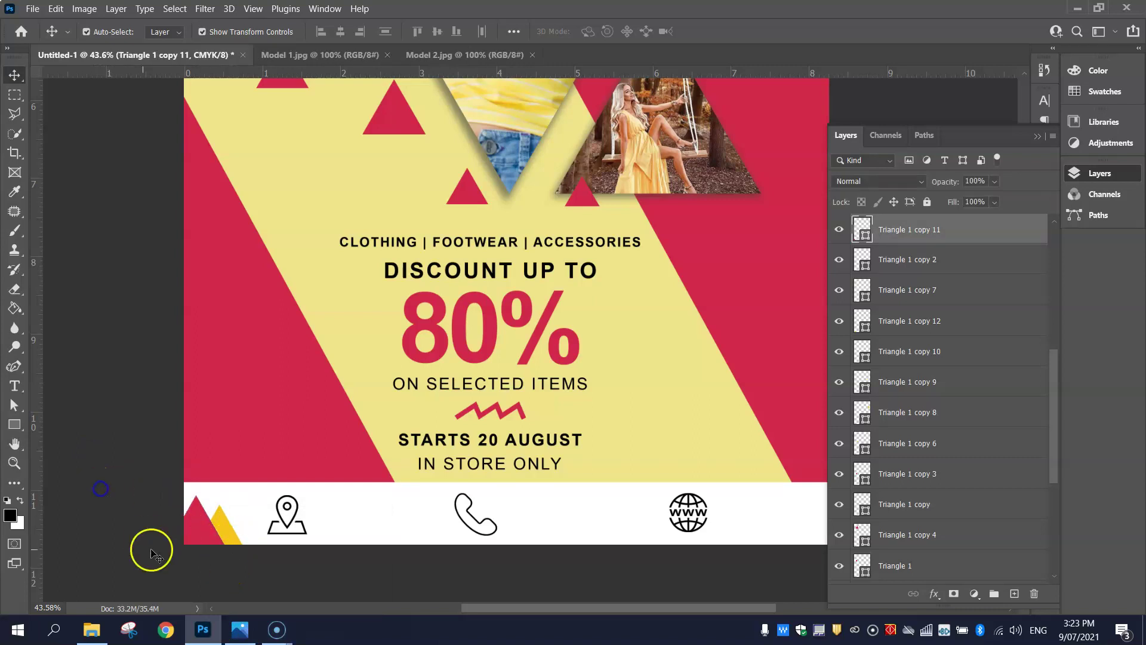
pyautogui.moveTo(158, 567); pyautogui.dragTo(773, 533)
pyautogui.moveTo(671, 604); pyautogui.dragTo(708, 607)
pyautogui.click(773, 482)
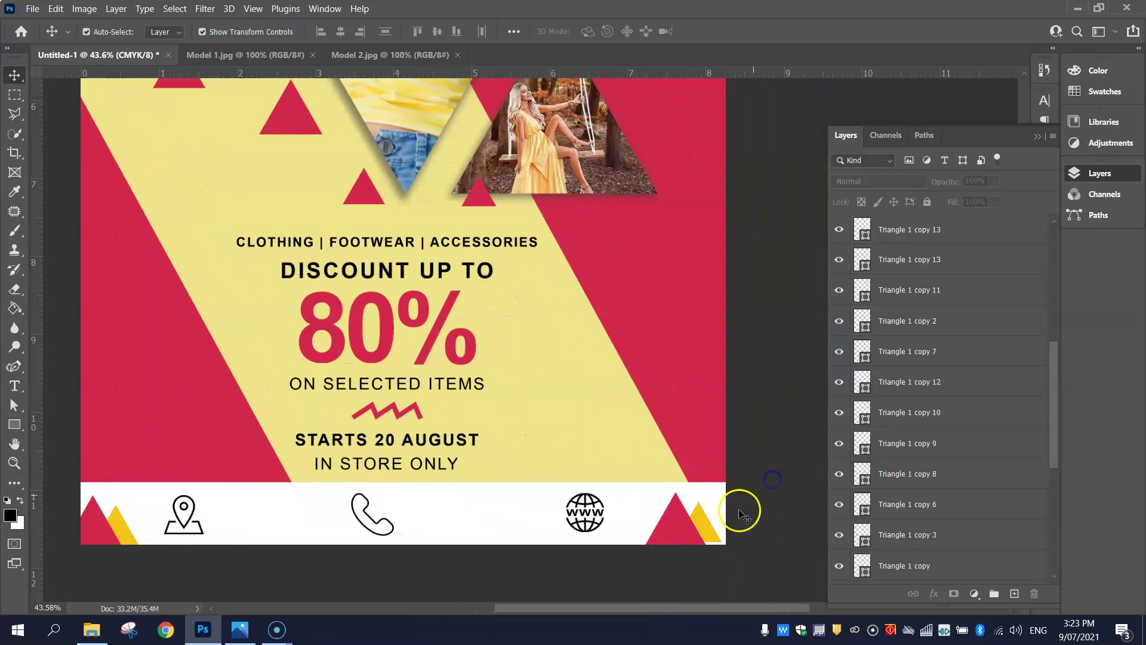
# - Raise the yellow triangle copy higher in the layer stack
pyautogui.click(704, 524)
pyautogui.scroll(5, 1028, 418)
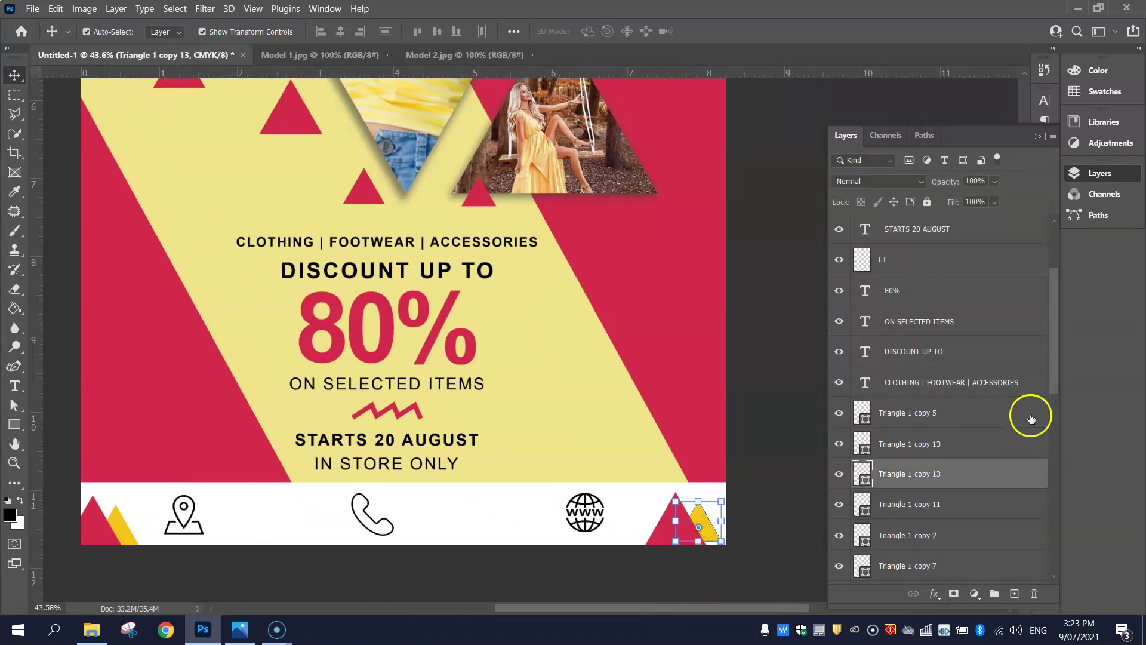
pyautogui.scroll(-2, 1026, 442)
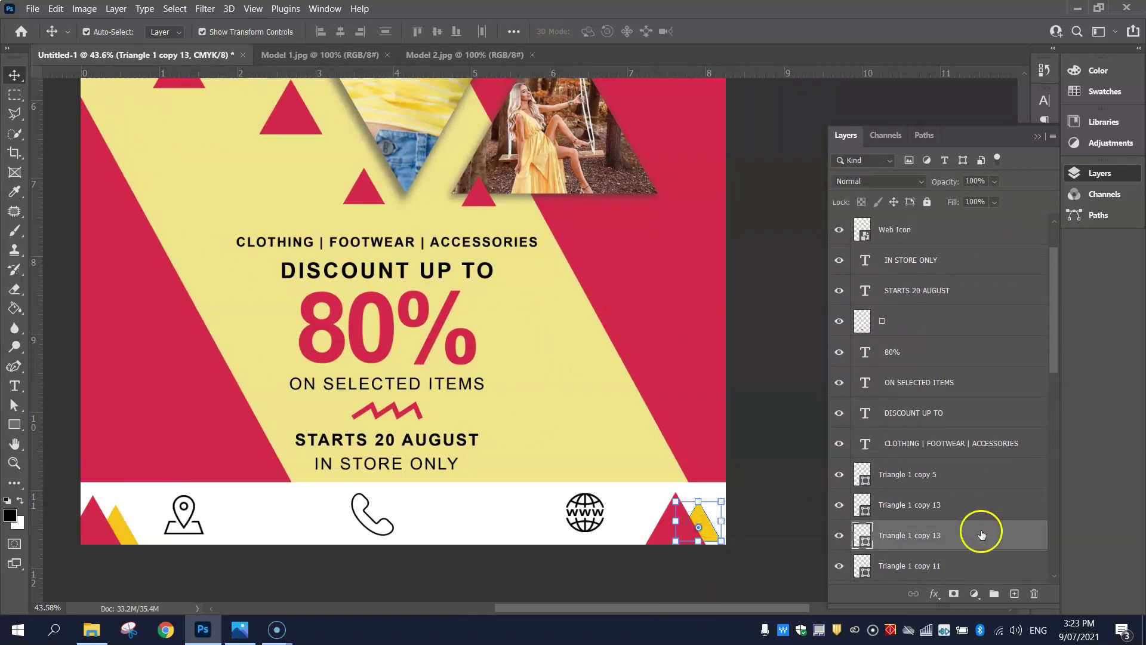
pyautogui.moveTo(982, 474); pyautogui.dragTo(982, 253)
pyautogui.scroll(2, 958, 473)
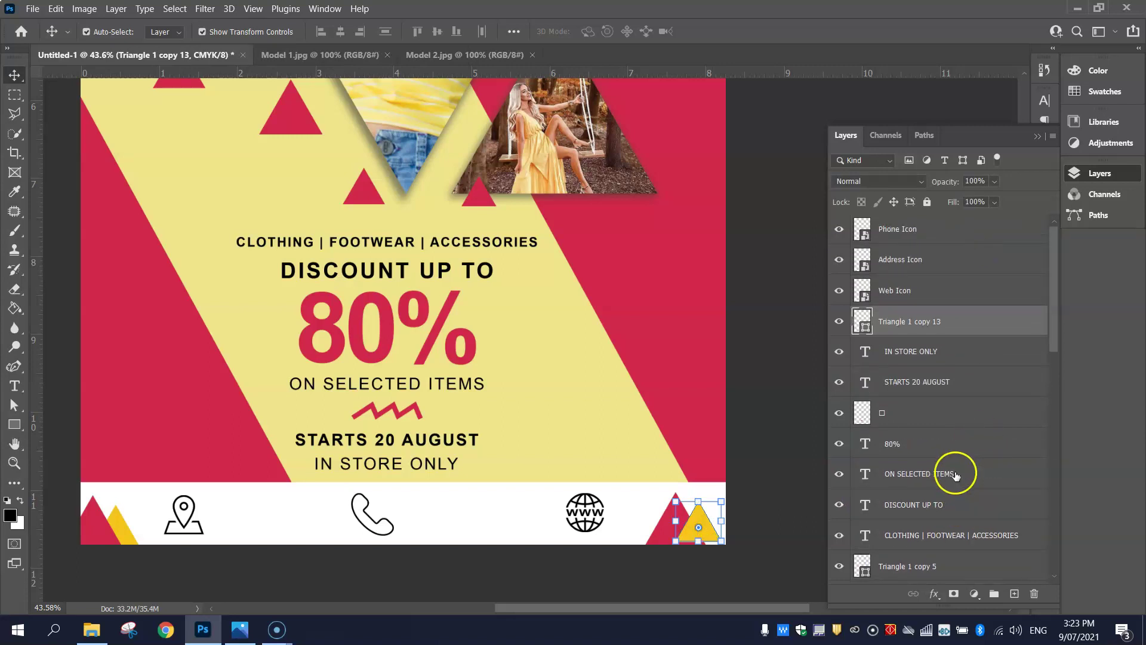
pyautogui.click(762, 382)
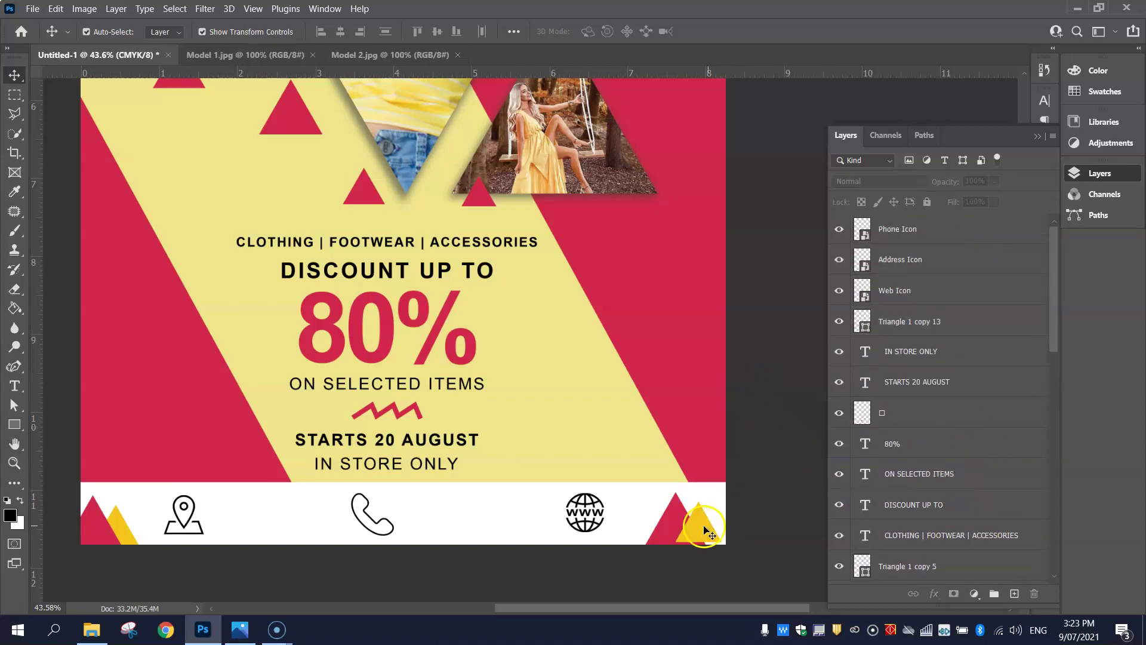
# - Shift the yellow triangle copy left onto the red one, comparing with the reference flyer
pyautogui.hotkey('alt', 'Tab')
pyautogui.hotkey('alt', 'Tab')
pyautogui.moveTo(682, 534)
pyautogui.mouseDown()
pyautogui.moveTo(654, 531)
pyautogui.moveTo(727, 531)
pyautogui.moveTo(661, 537)
pyautogui.moveTo(690, 531)
pyautogui.mouseUp()
pyautogui.click(688, 528)
pyautogui.click(755, 422)
pyautogui.hotkey('ctrl', 'z')
pyautogui.hotkey('ctrl', 'shift', 'z')
pyautogui.hotkey('alt', 'Tab')
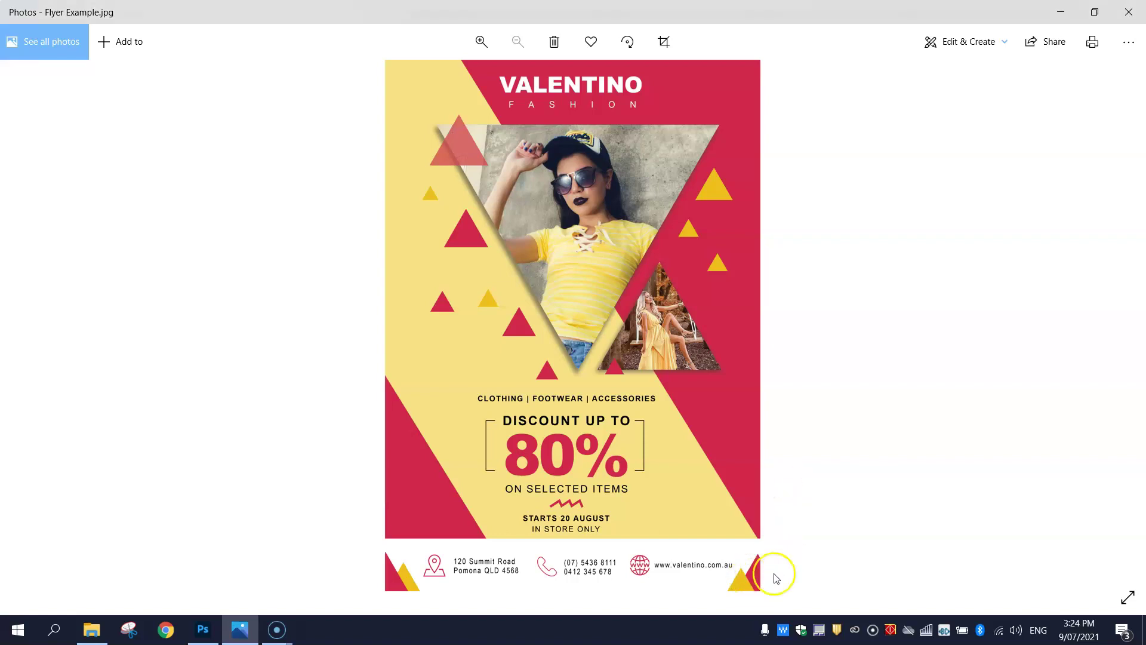
pyautogui.hotkey('alt', 'Tab')
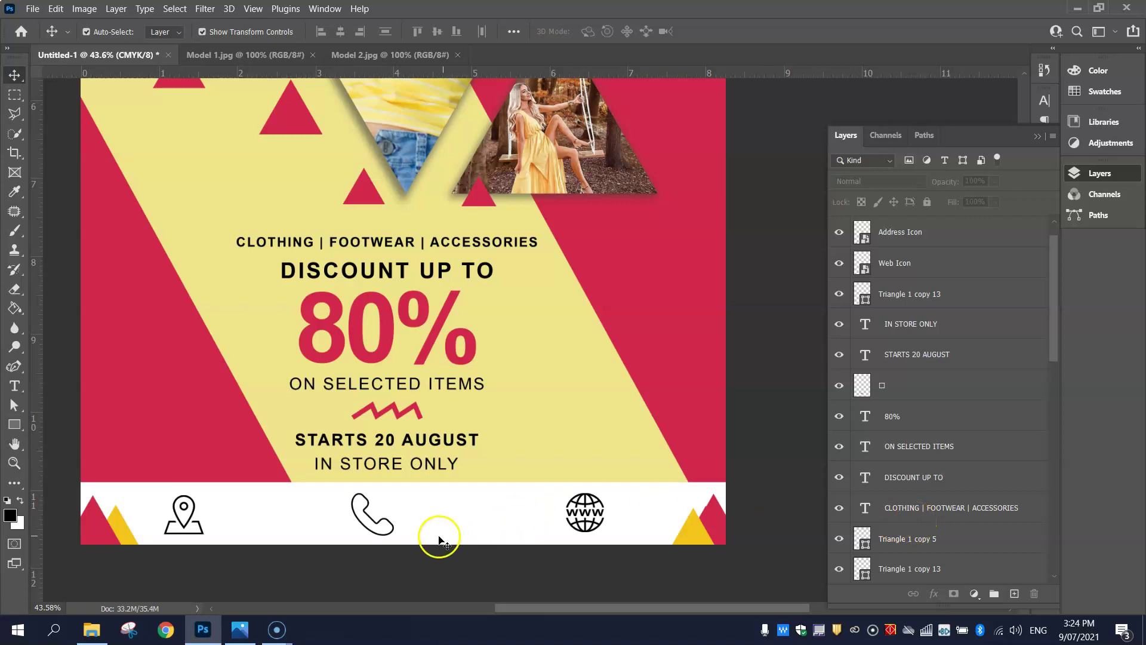
# - Shift the phone icon right and align all three contact icons on their vertical centres
pyautogui.moveTo(396, 511); pyautogui.dragTo(394, 528)
pyautogui.moveTo(155, 491); pyautogui.dragTo(606, 526)
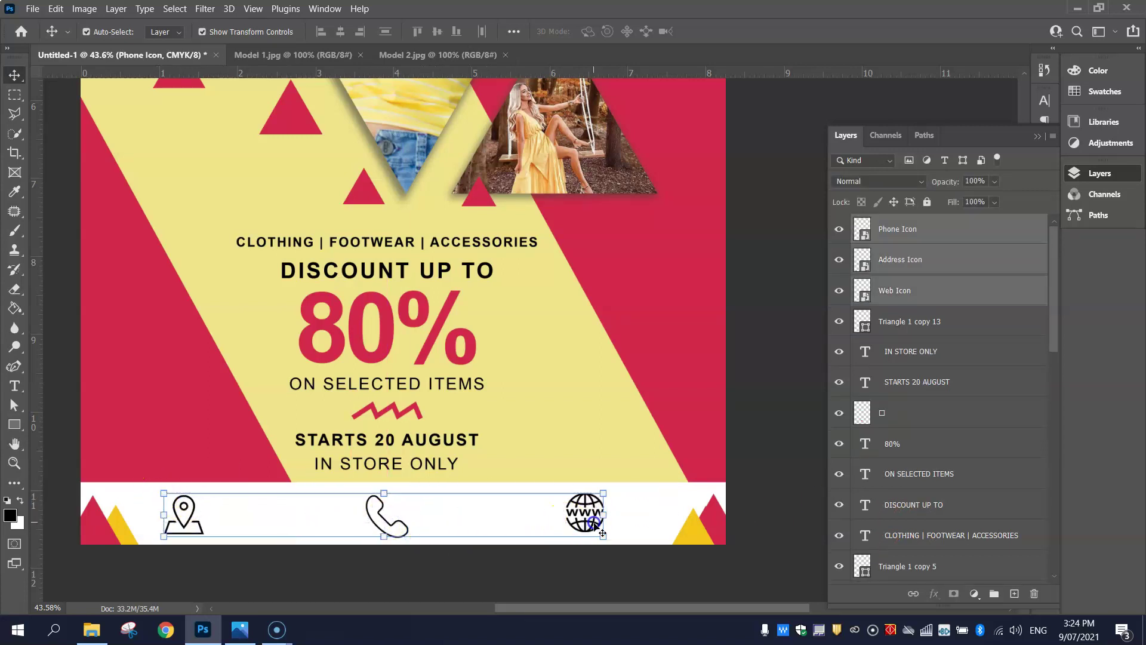
pyautogui.click(341, 32)
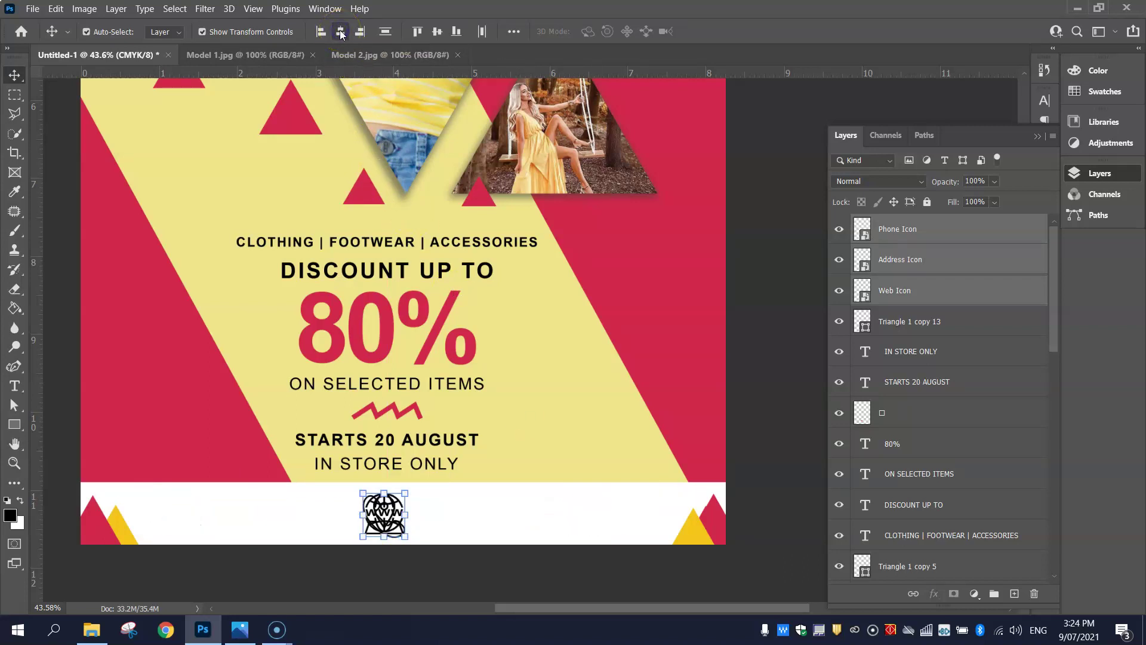
pyautogui.hotkey('ctrl', 'z')
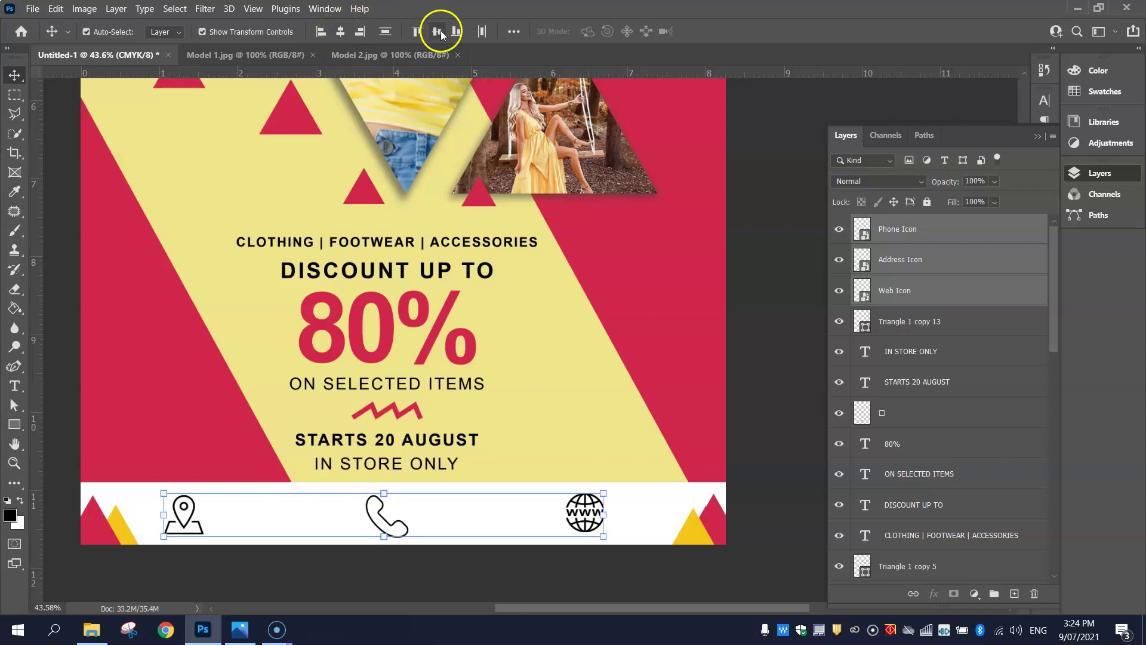
pyautogui.click(438, 32)
# - Distribute the three icons with even horizontal spacing, then compare with the reference flyer in Photos
pyautogui.click(514, 31)
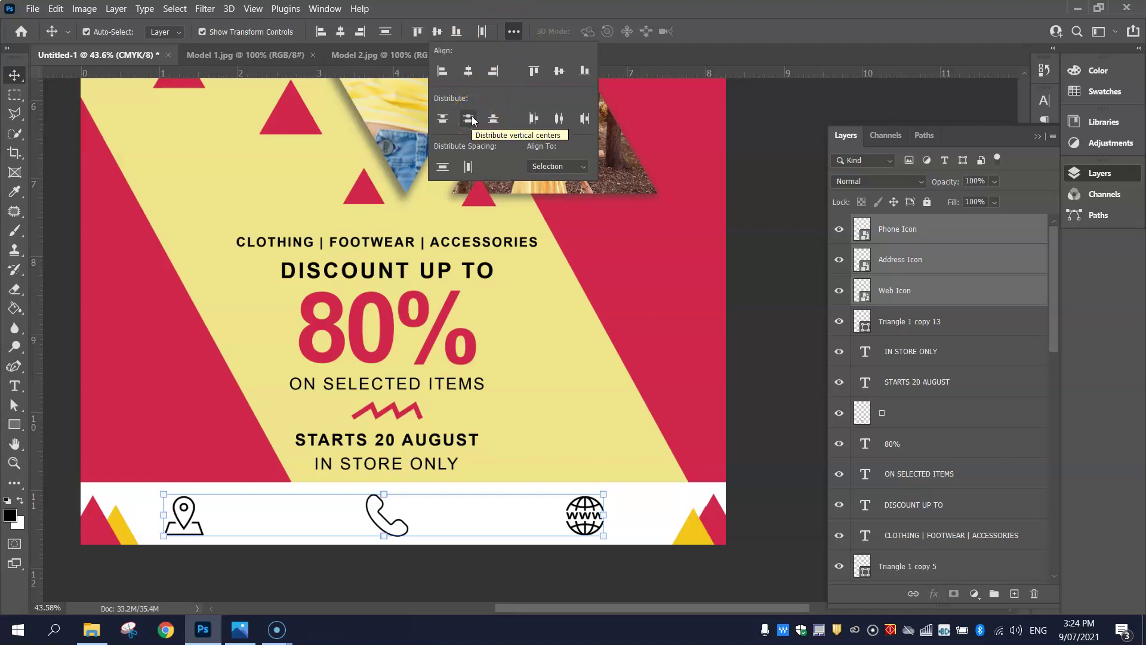
pyautogui.click(472, 119)
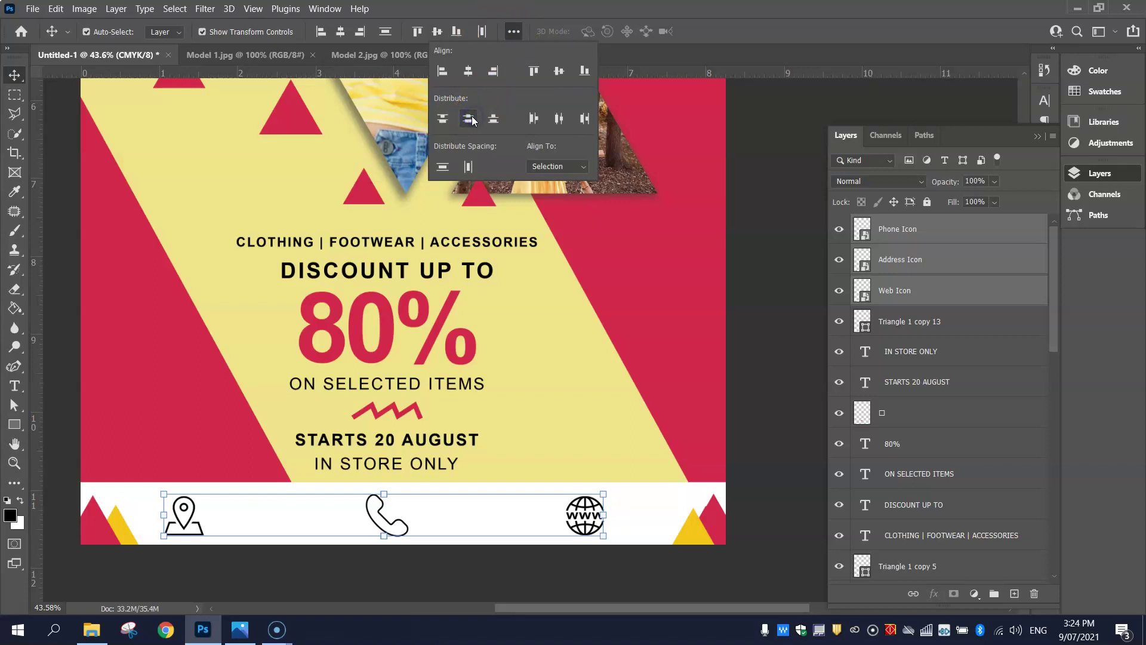
pyautogui.click(443, 167)
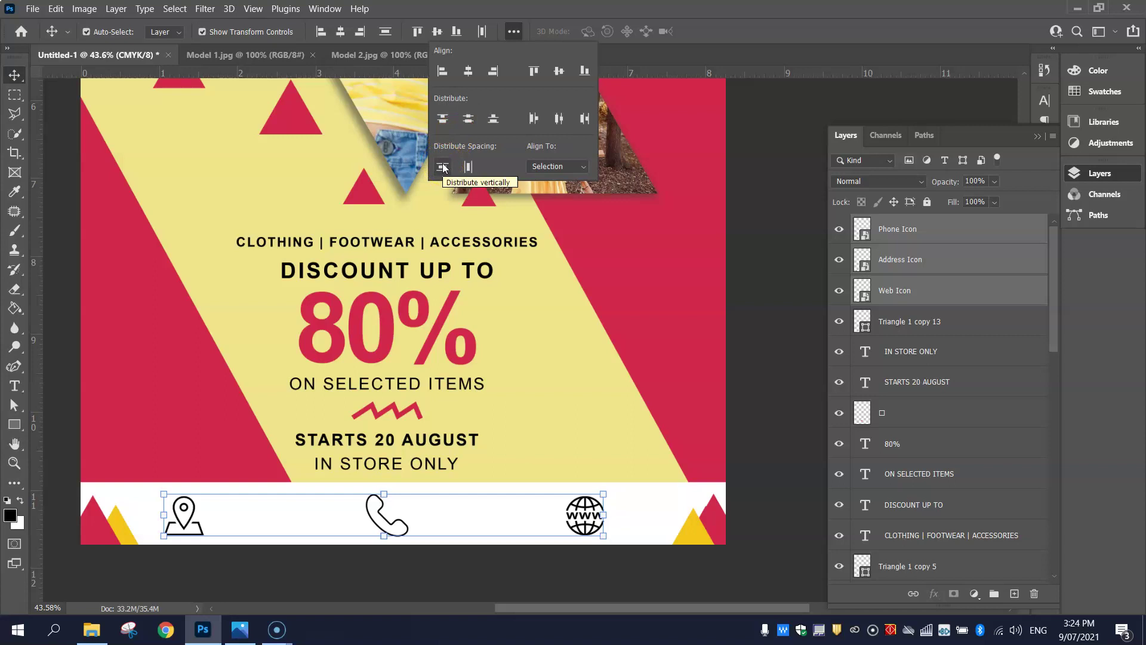
pyautogui.click(443, 168)
pyautogui.click(469, 167)
pyautogui.click(634, 160)
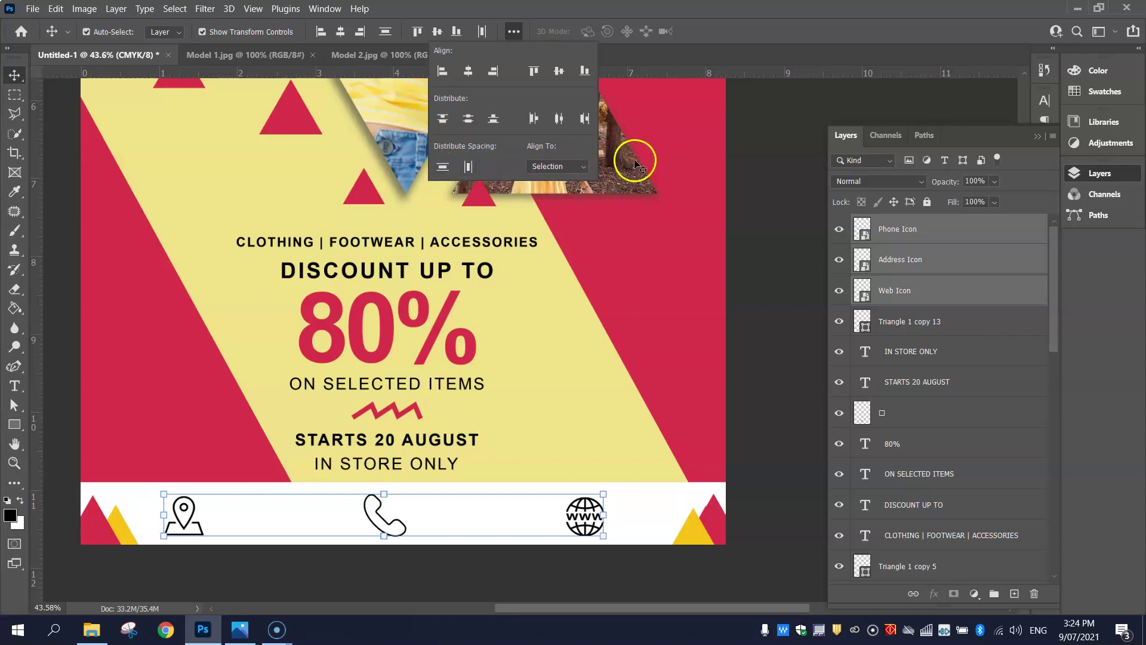
pyautogui.click(800, 123)
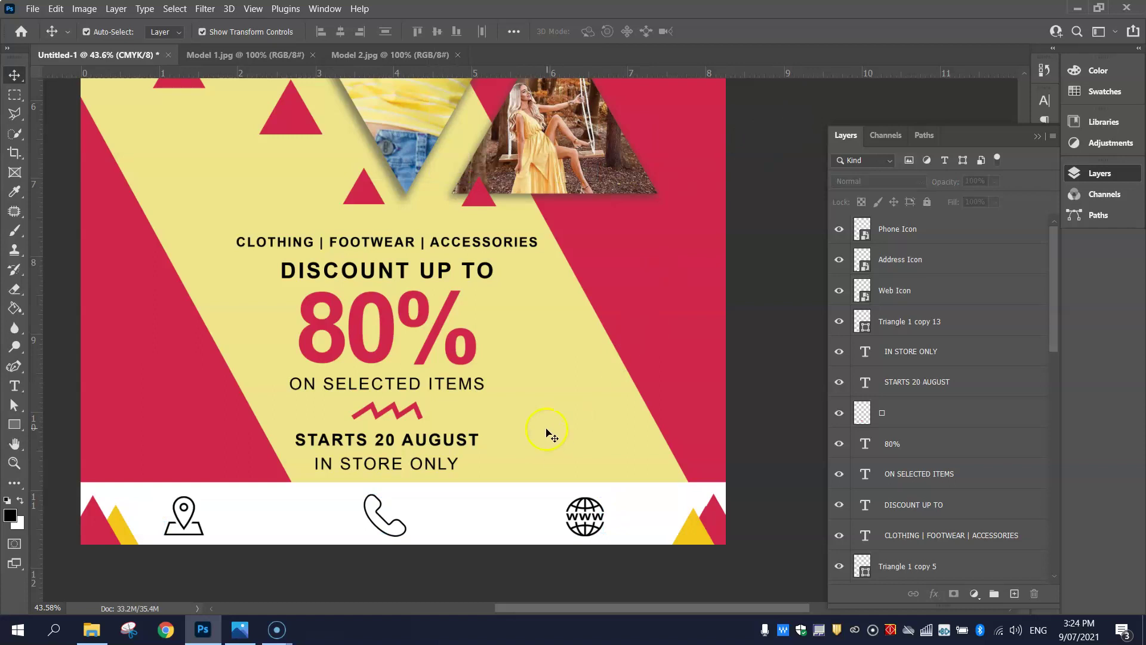
pyautogui.hotkey('alt', 'Tab')
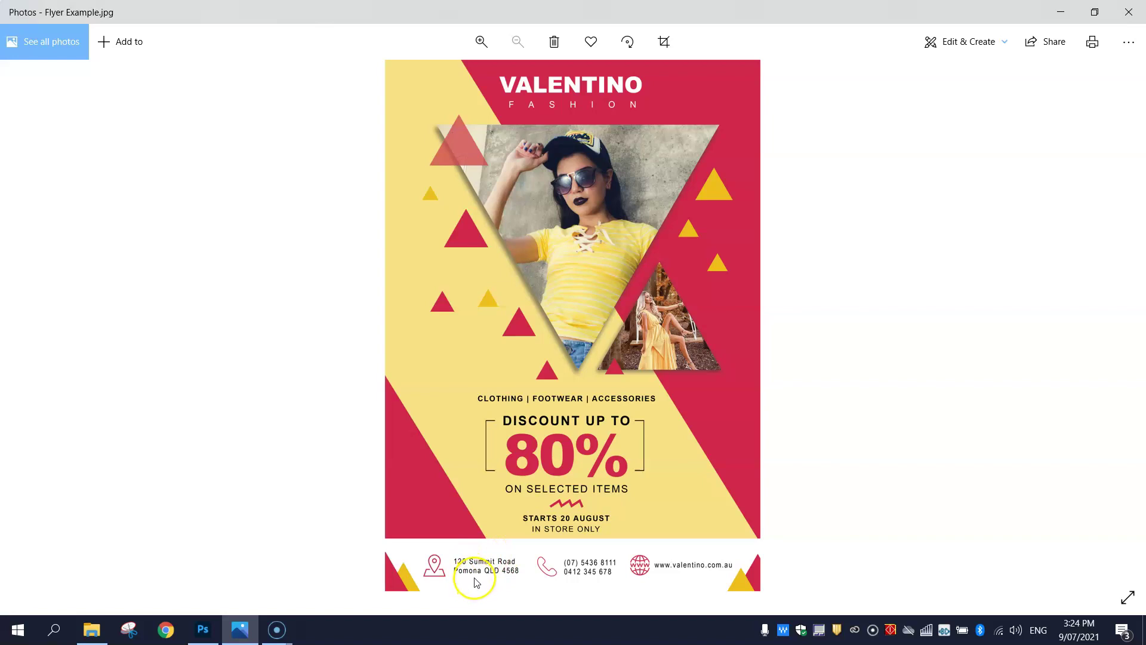
# - Back in the flyer, choose the Type tool and set its text colour
pyautogui.hotkey('alt', 'Tab')
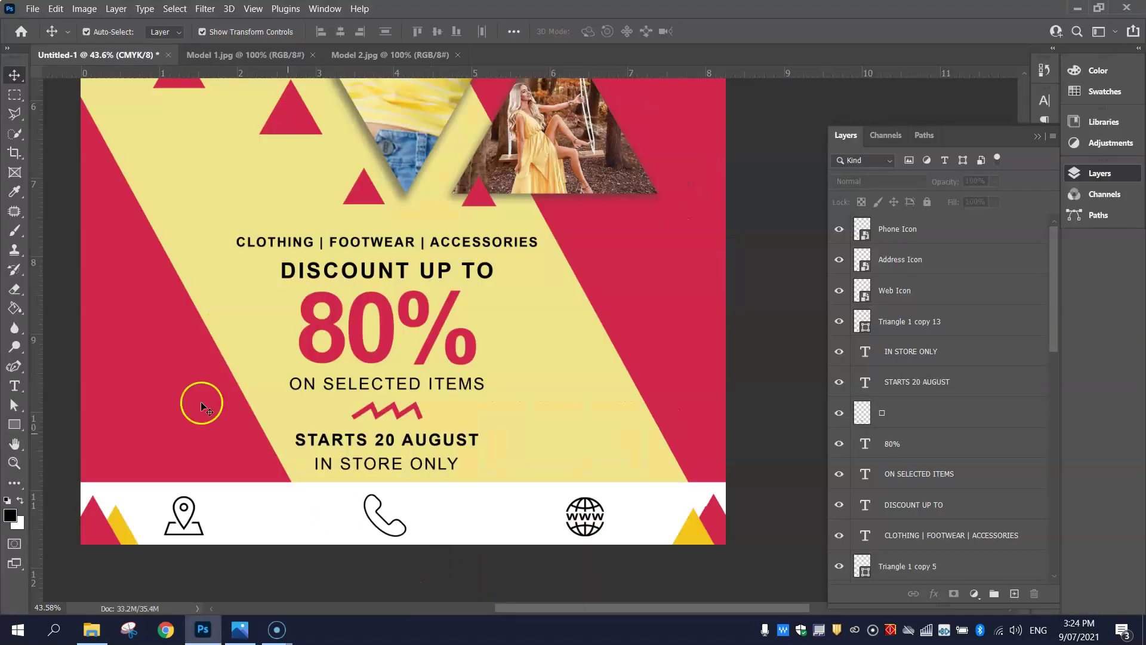
pyautogui.click(16, 387)
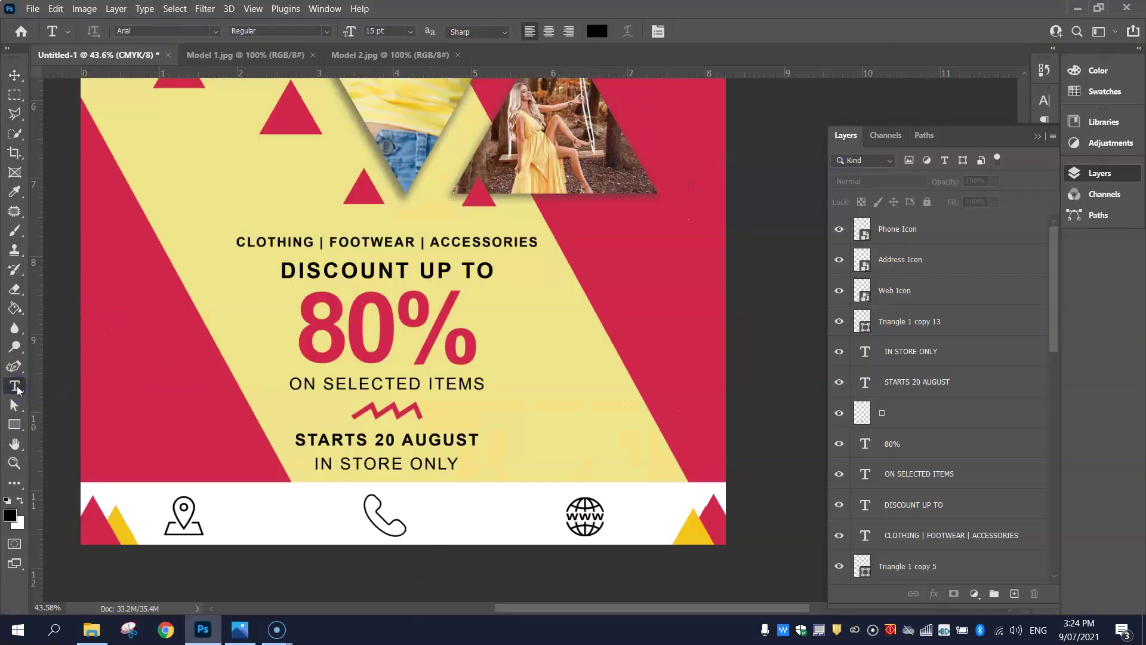
pyautogui.click(597, 31)
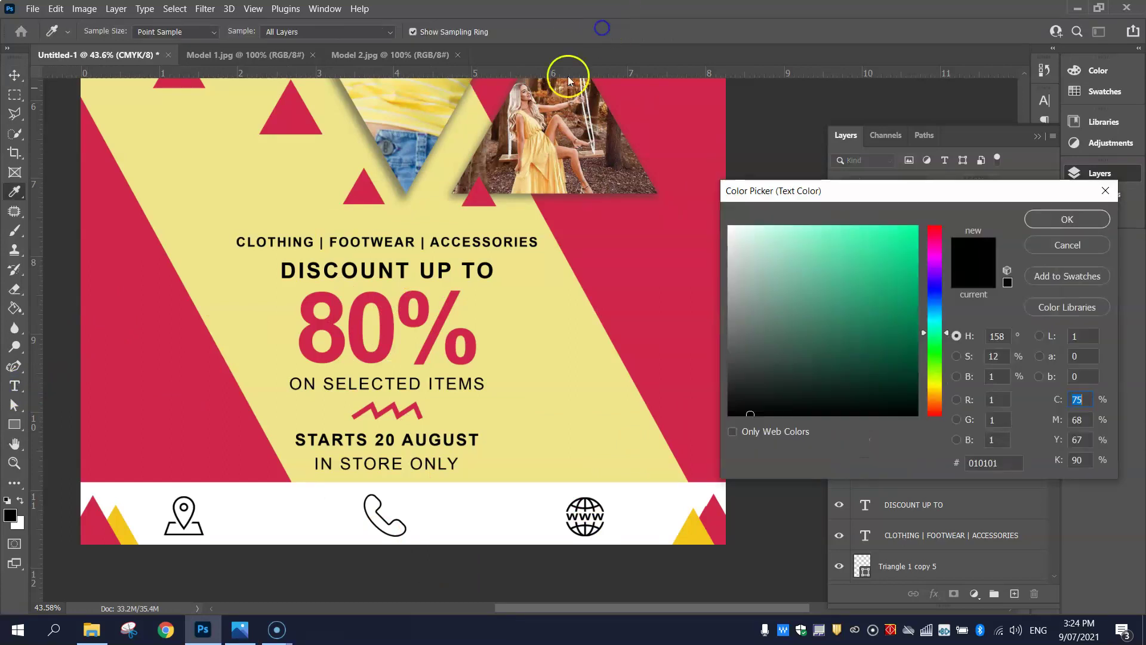
pyautogui.click(1067, 219)
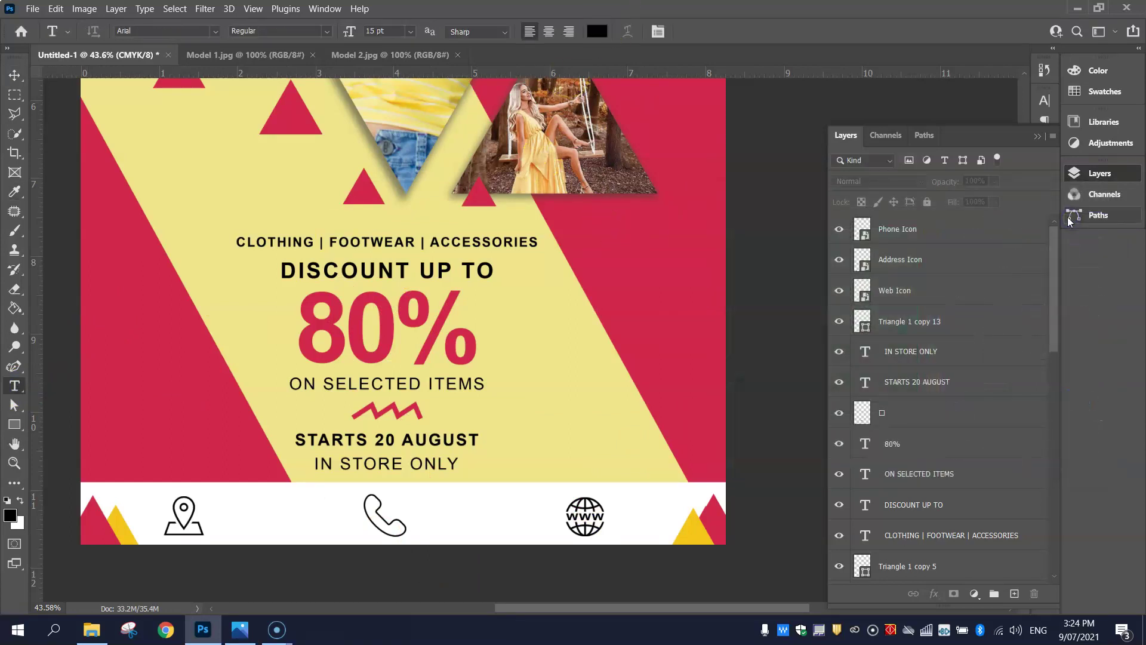
# - Add a text box beside the pin icon in Arial Narrow 12 pt with the two-line address
pyautogui.click(238, 509)
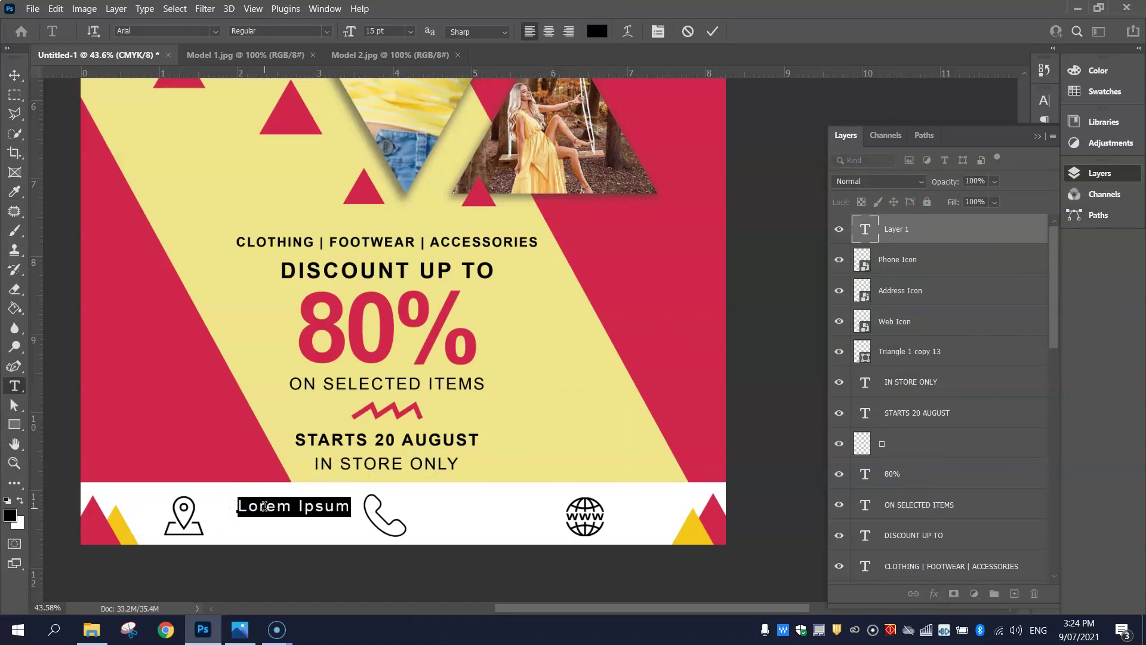
pyautogui.click(326, 32)
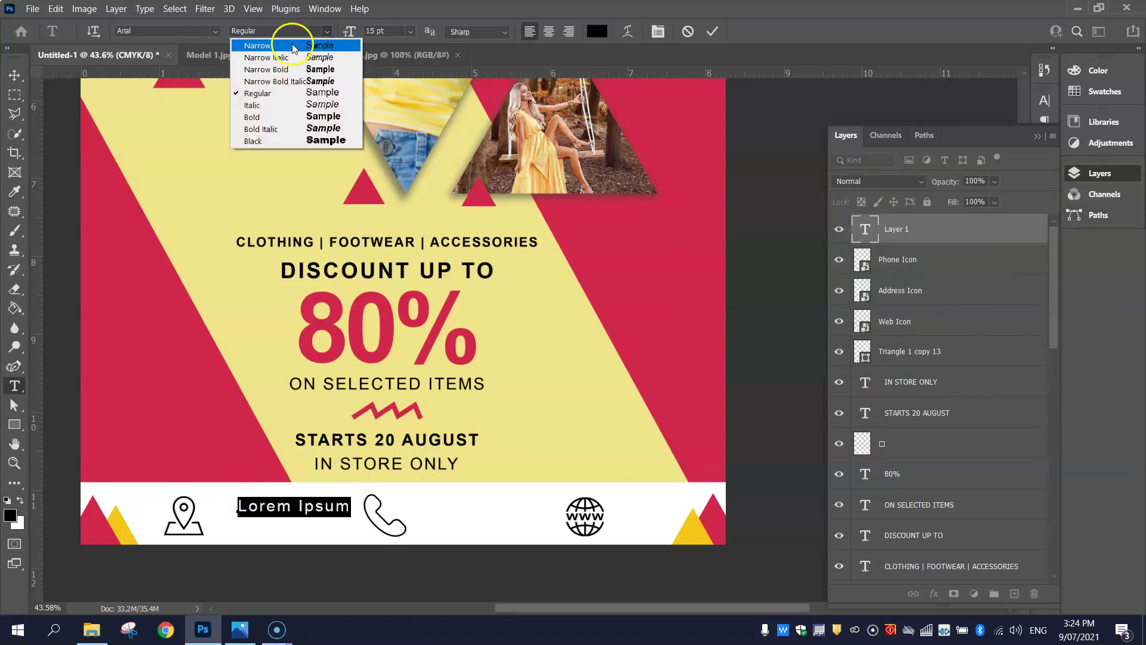
pyautogui.click(294, 48)
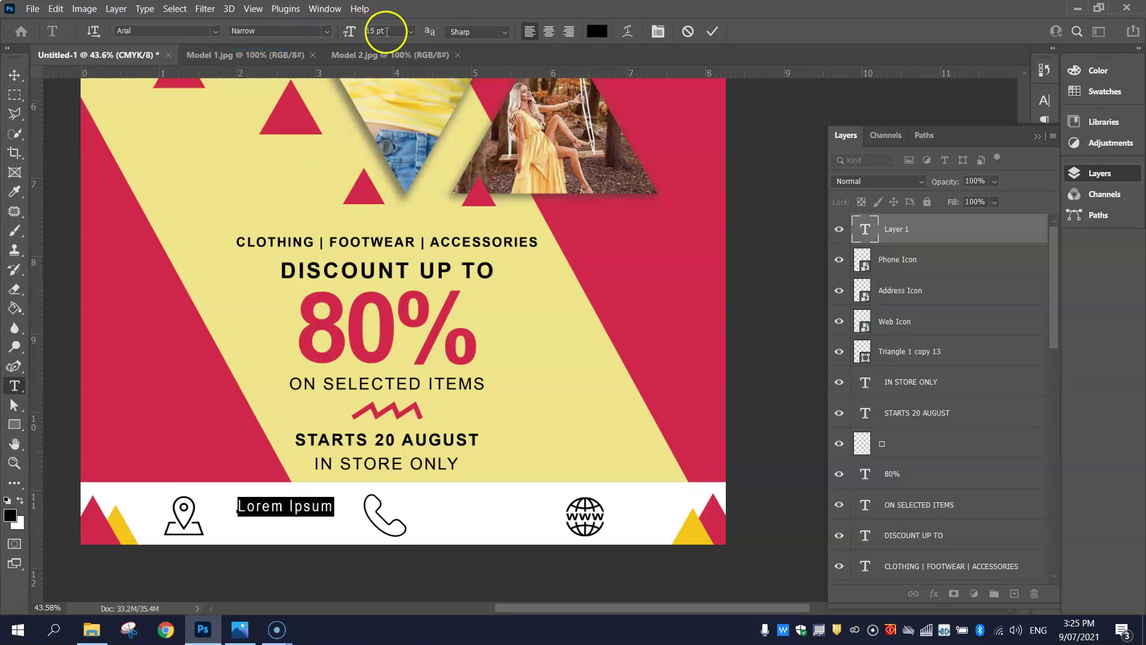
pyautogui.click(405, 33)
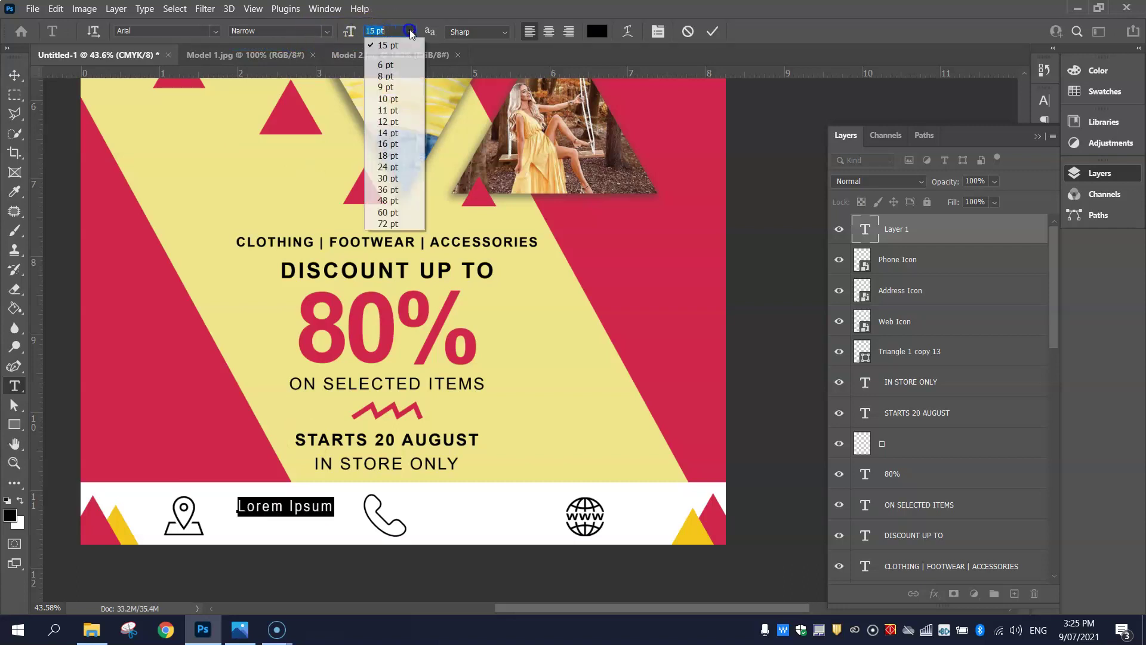
pyautogui.click(412, 121)
pyautogui.click(654, 35)
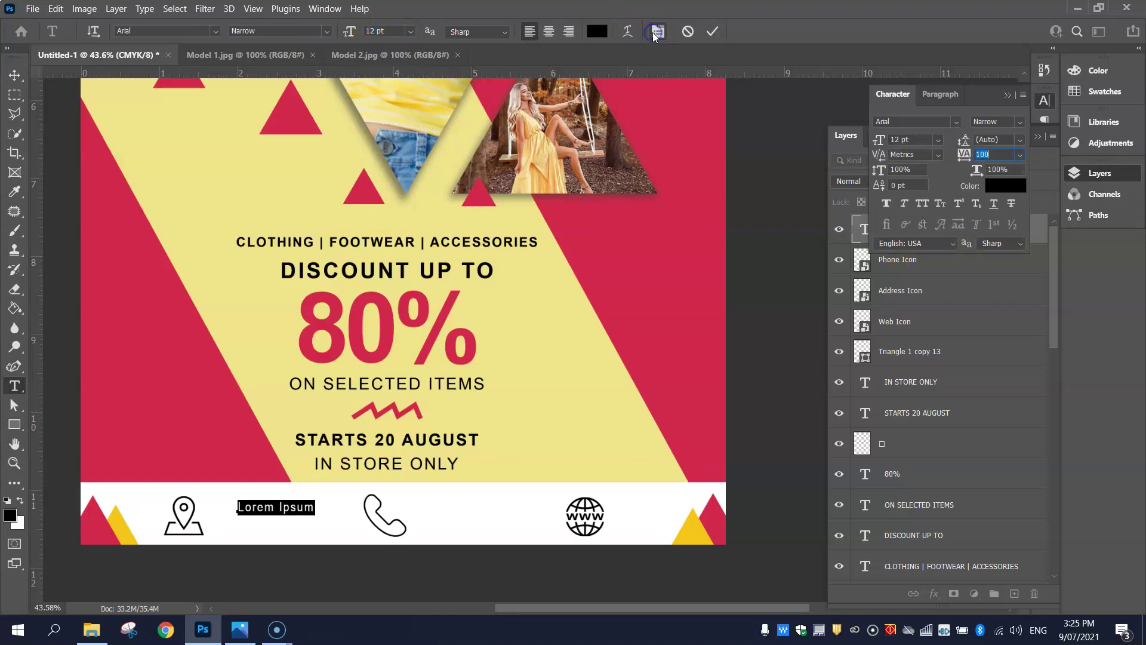
pyautogui.click(657, 31)
pyautogui.click(483, 520)
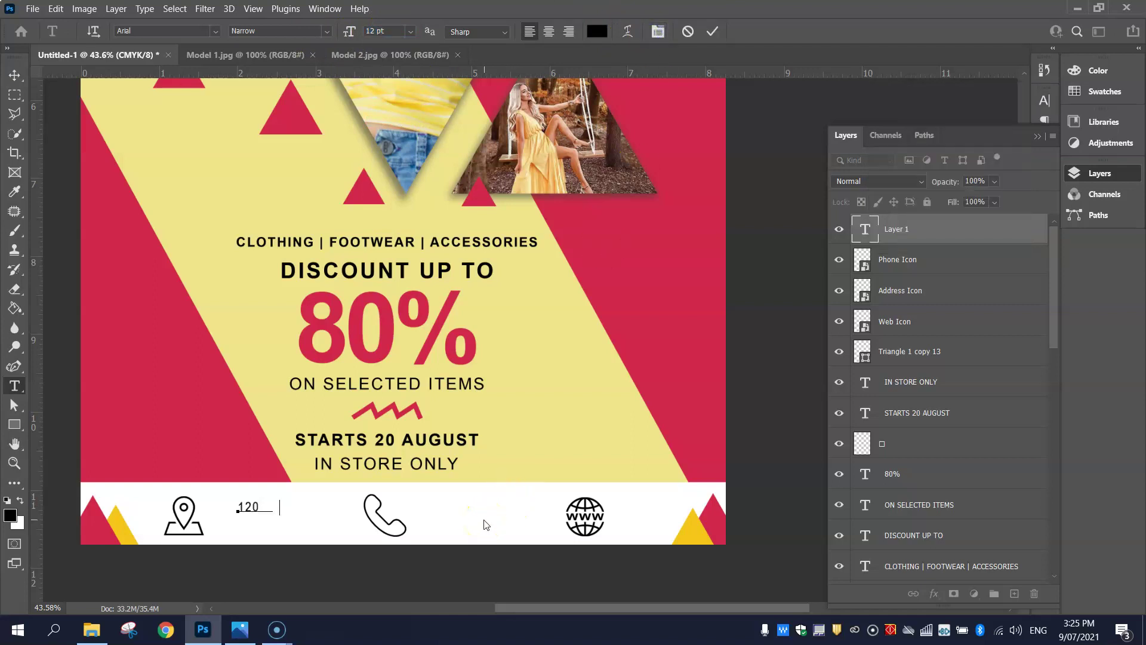
pyautogui.hotkey('alt', 'Tab')
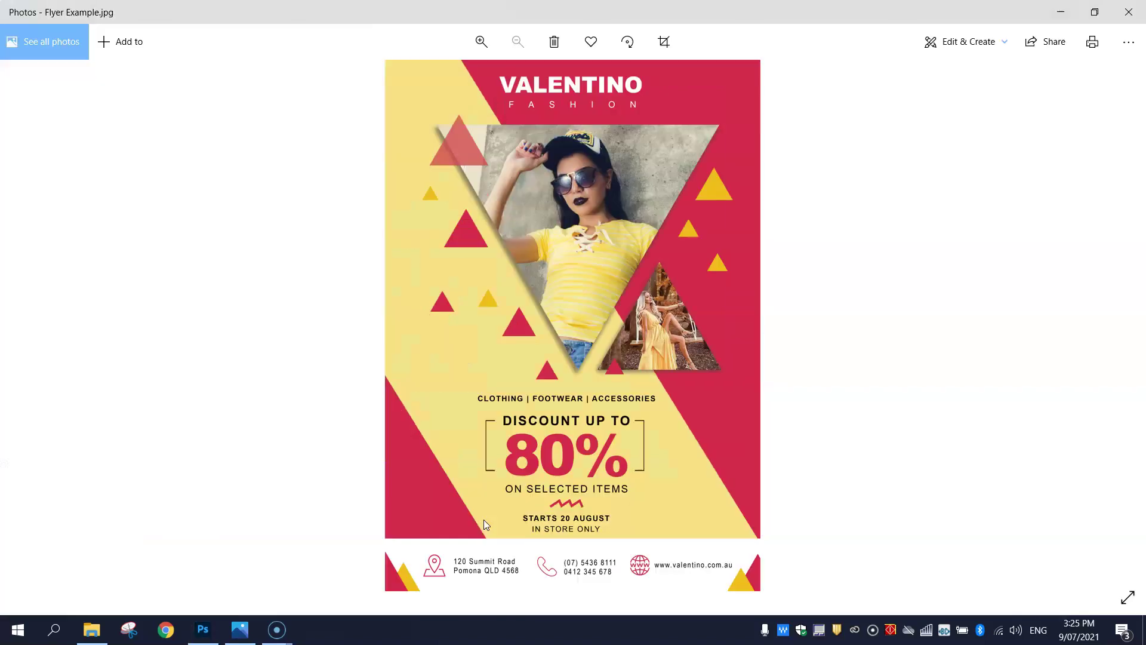
pyautogui.hotkey('alt', 'Tab')
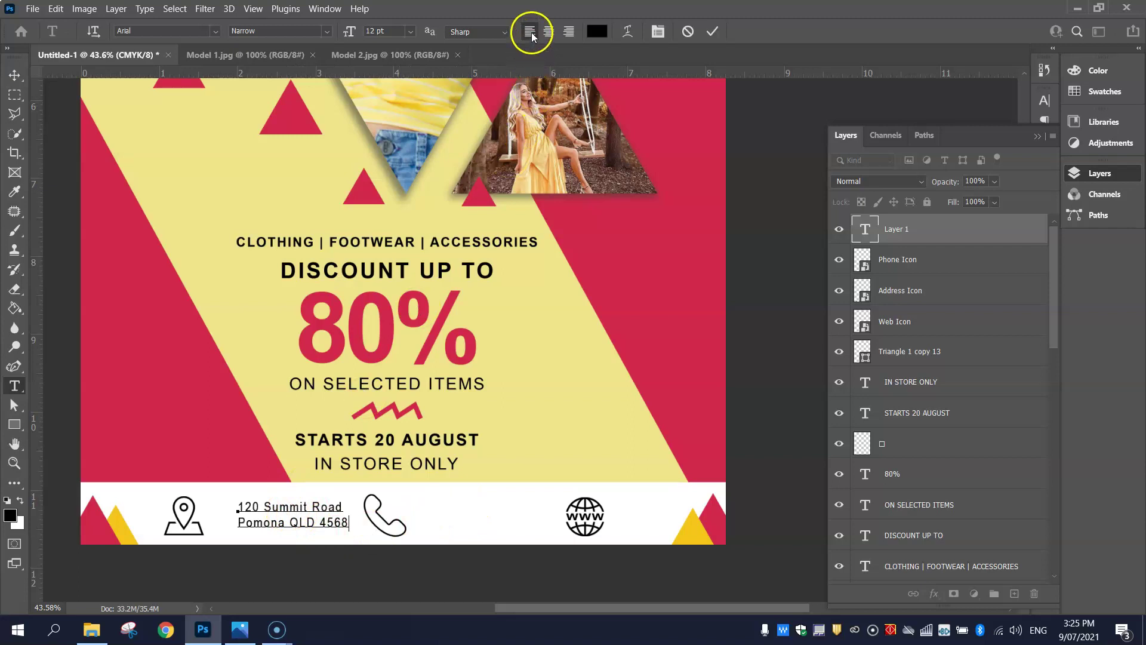
# - Move the address nearer the pin and add a copy beside the phone icon retyped as the phone number
pyautogui.click(15, 77)
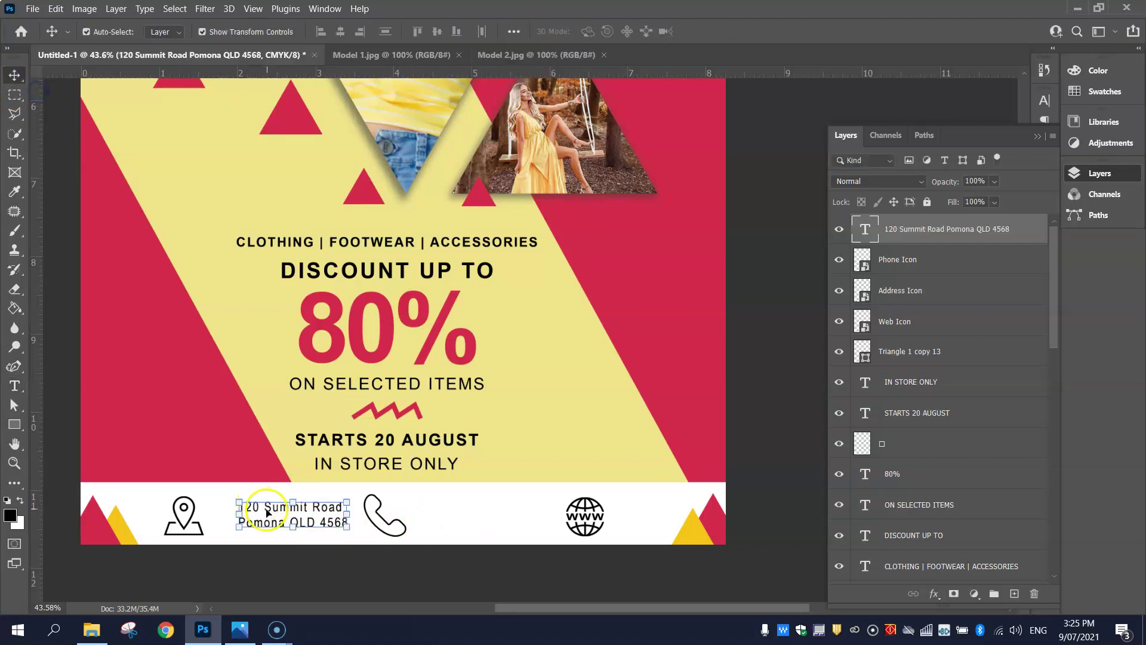
pyautogui.moveTo(264, 511); pyautogui.dragTo(448, 506)
pyautogui.press('t')
pyautogui.click(448, 506)
pyautogui.doubleClick(448, 506)
pyautogui.hotkey('ctrl', 'a')
pyautogui.write('03')
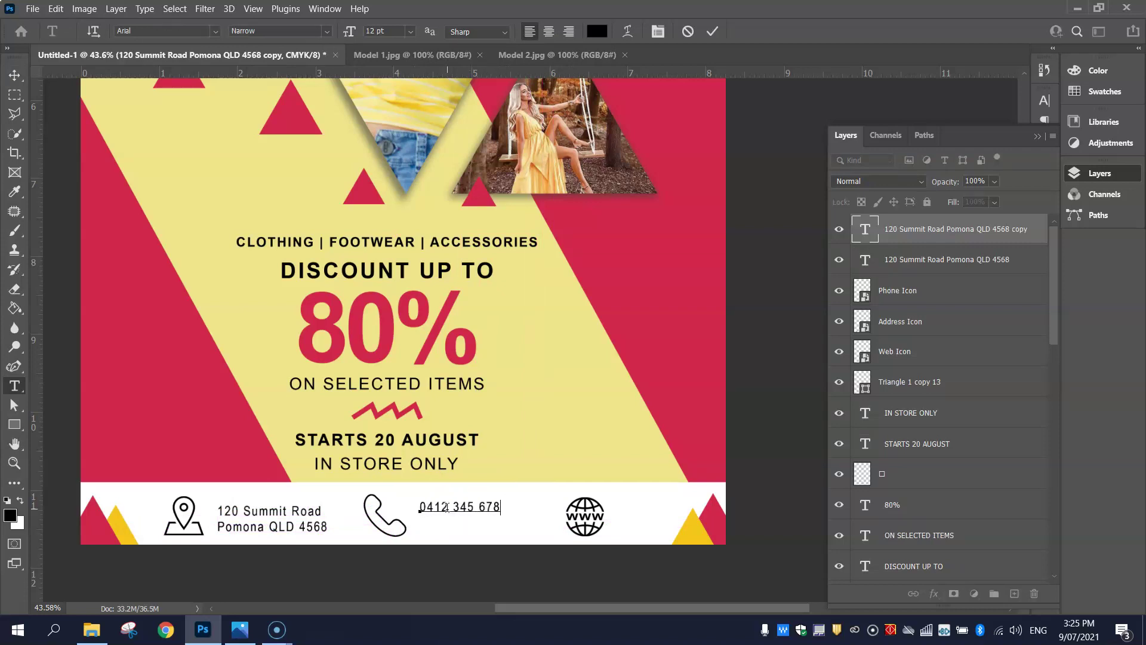
pyautogui.click(16, 74)
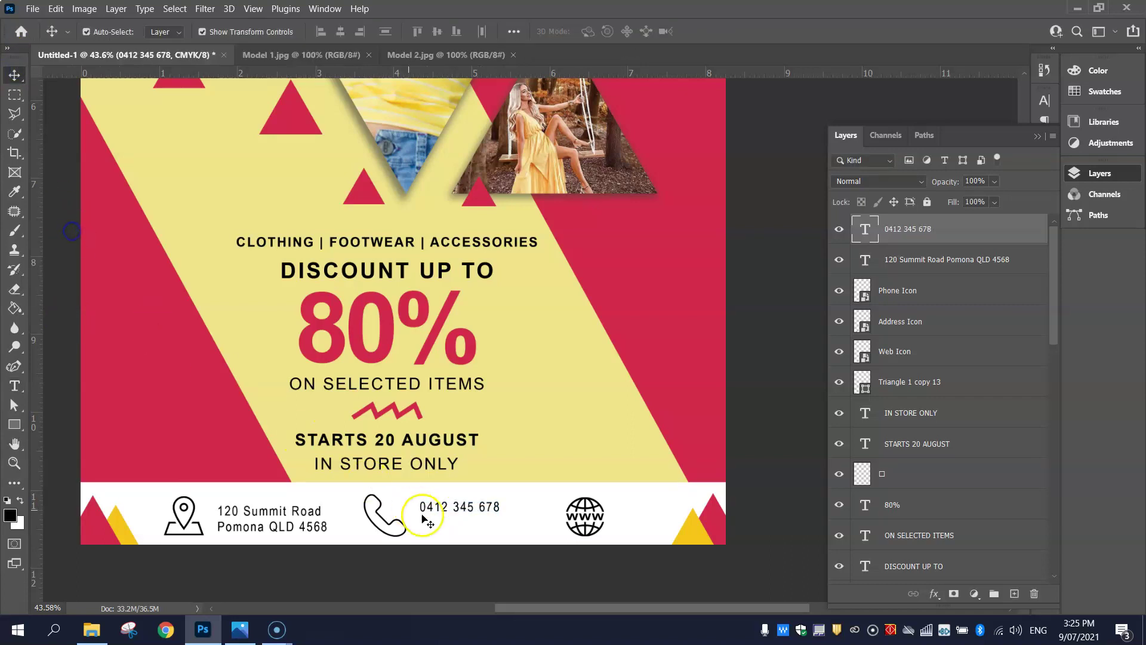
pyautogui.moveTo(464, 514); pyautogui.dragTo(468, 521)
pyautogui.moveTo(632, 511); pyautogui.dragTo(585, 520)
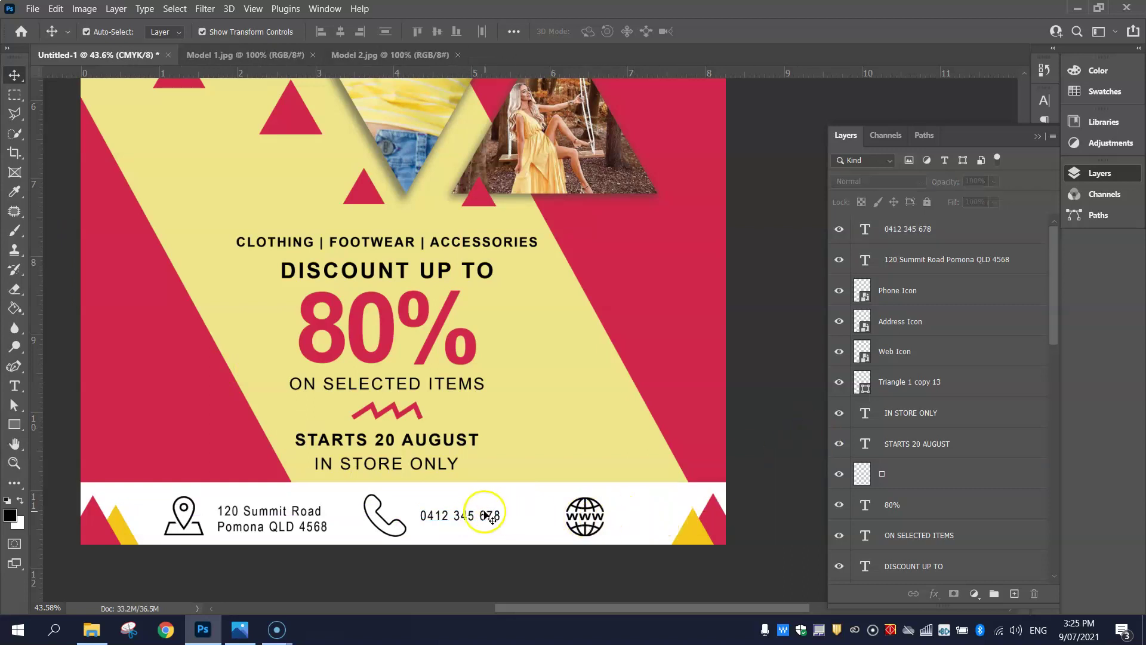
pyautogui.moveTo(470, 515); pyautogui.dragTo(663, 515)
pyautogui.doubleClick(634, 512)
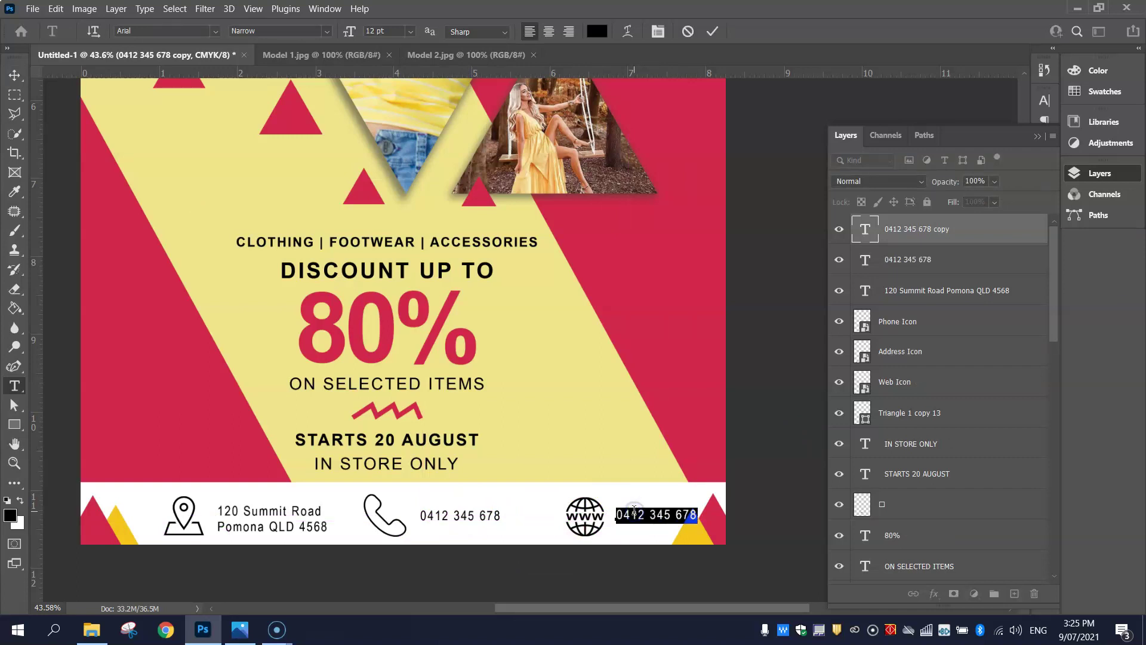
pyautogui.write('www.valentino.com')
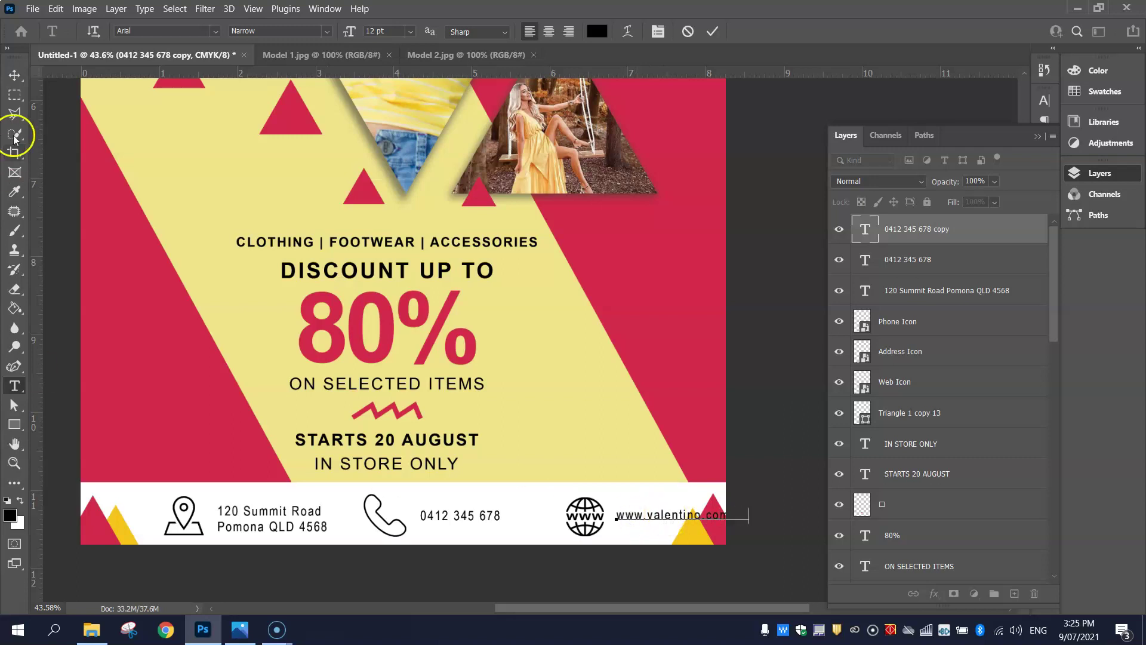
pyautogui.click(15, 74)
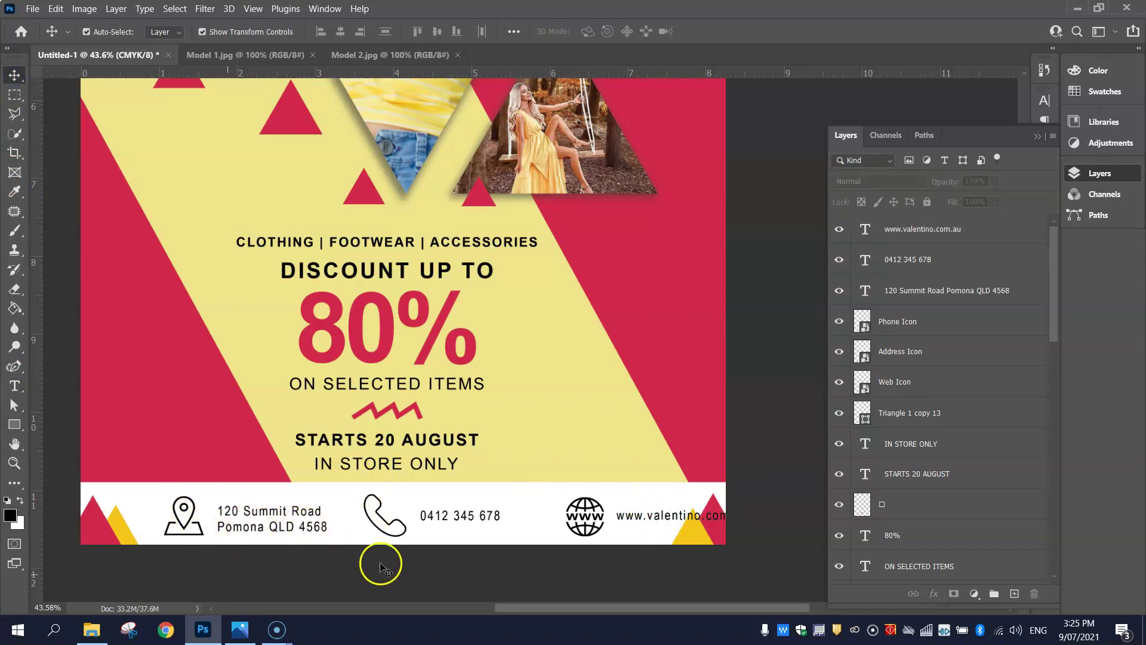
# - Nudge the website text down and scale the whole footer contact row slightly smaller
pyautogui.click(632, 516)
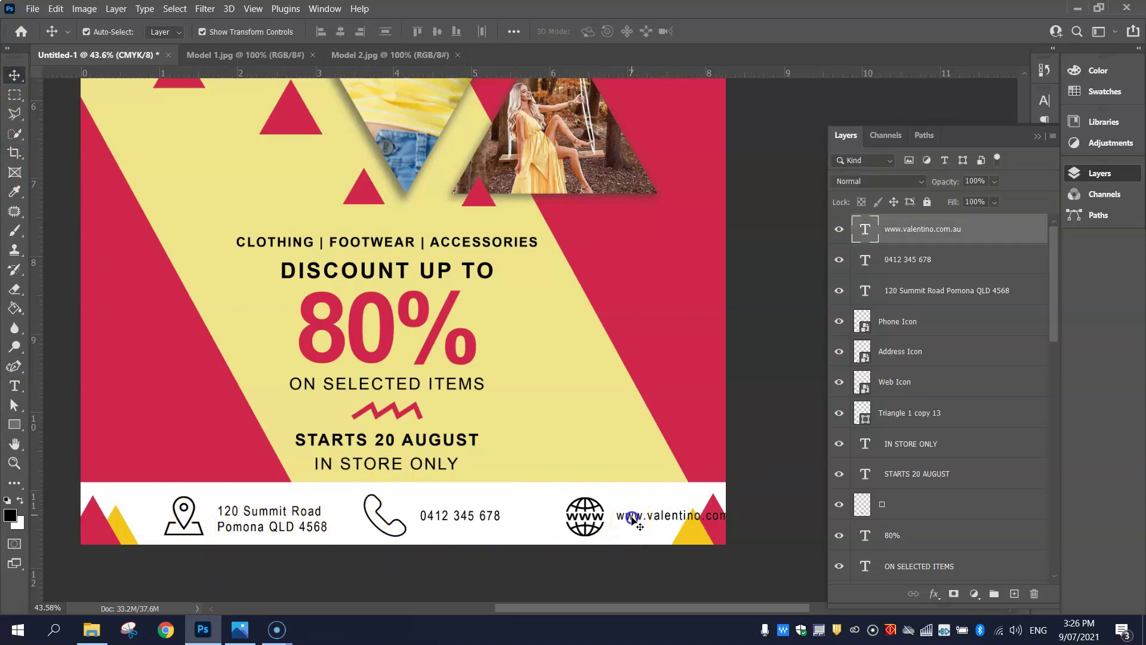
pyautogui.moveTo(631, 518); pyautogui.dragTo(632, 520)
pyautogui.click(752, 483)
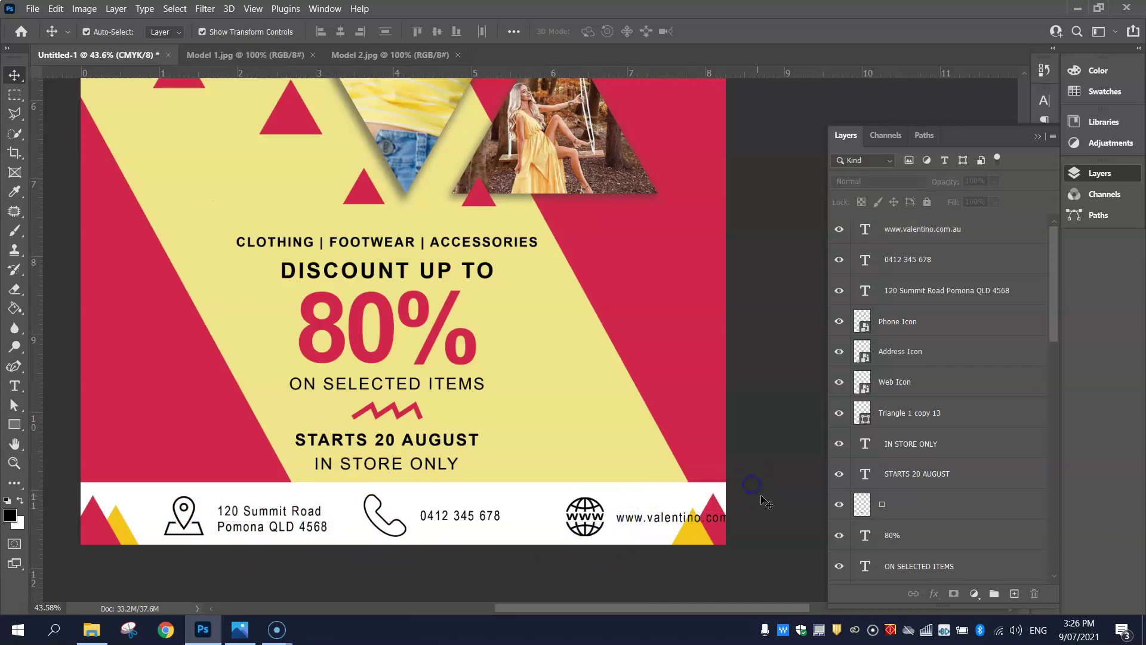
pyautogui.moveTo(618, 562); pyautogui.dragTo(205, 526)
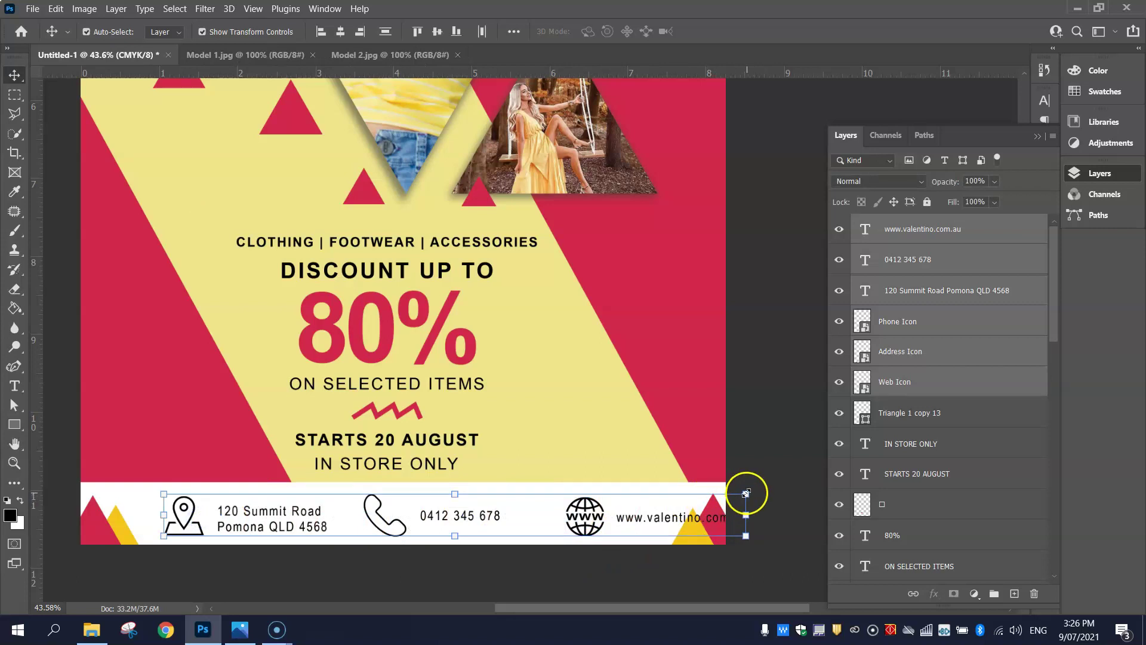
pyautogui.moveTo(745, 495); pyautogui.dragTo(680, 502)
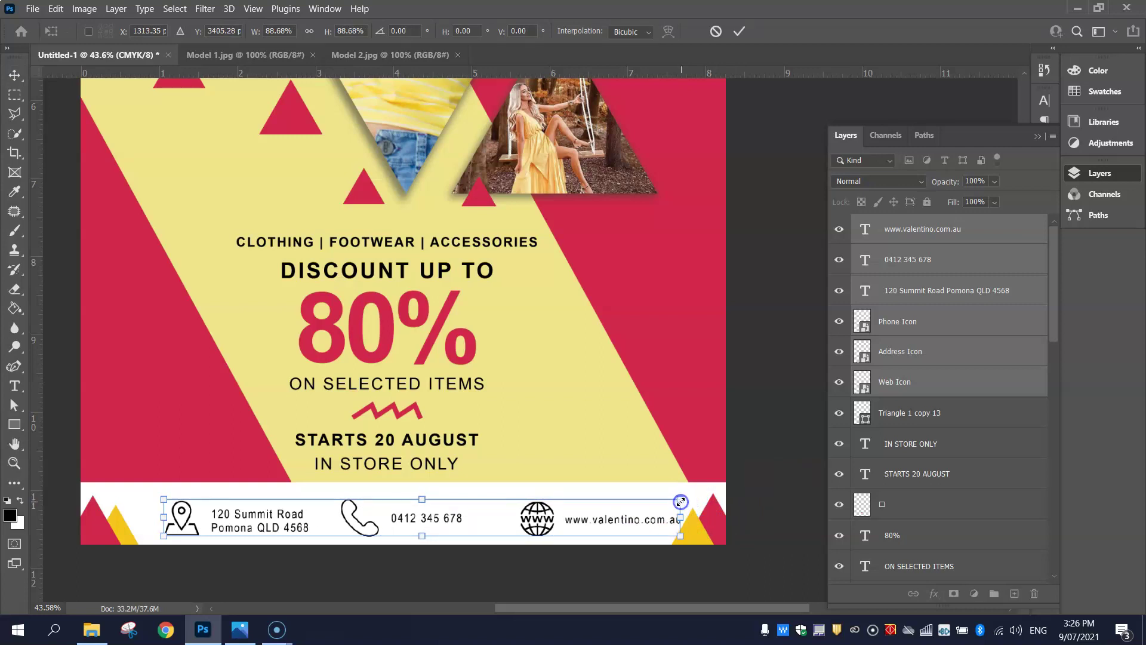
pyautogui.click(739, 31)
# - Move the phone icon and its number slightly right to even out the row's spacing
pyautogui.click(852, 381)
pyautogui.click(431, 562)
pyautogui.click(213, 555)
pyautogui.moveTo(171, 564); pyautogui.dragTo(635, 513)
pyautogui.click(746, 412)
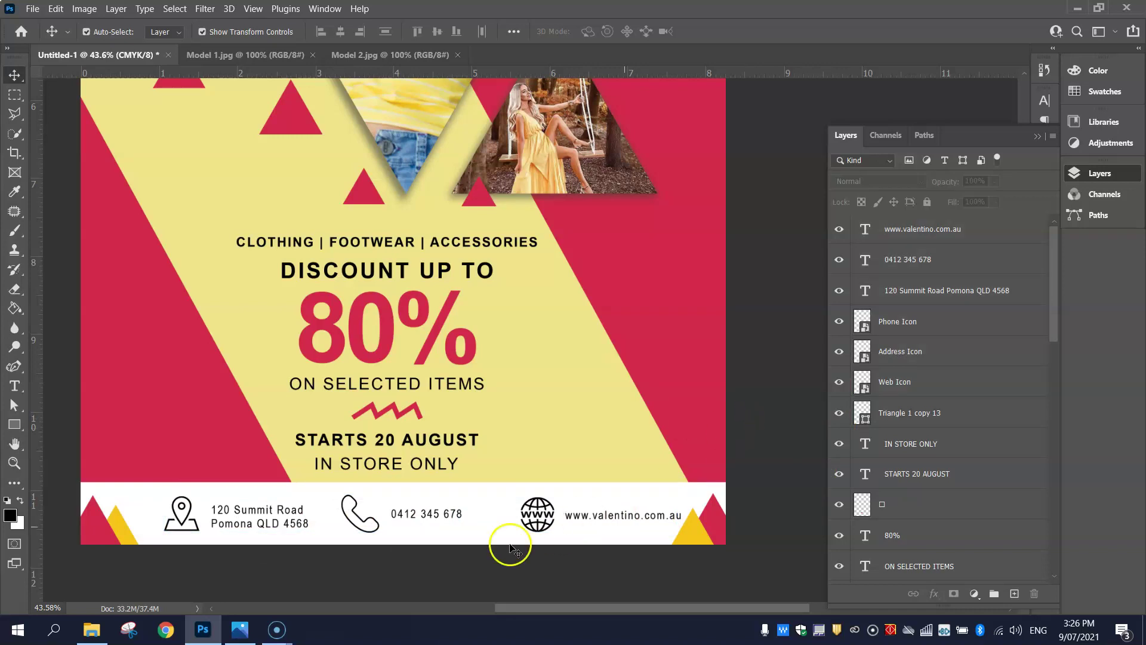
pyautogui.moveTo(326, 572); pyautogui.dragTo(470, 481)
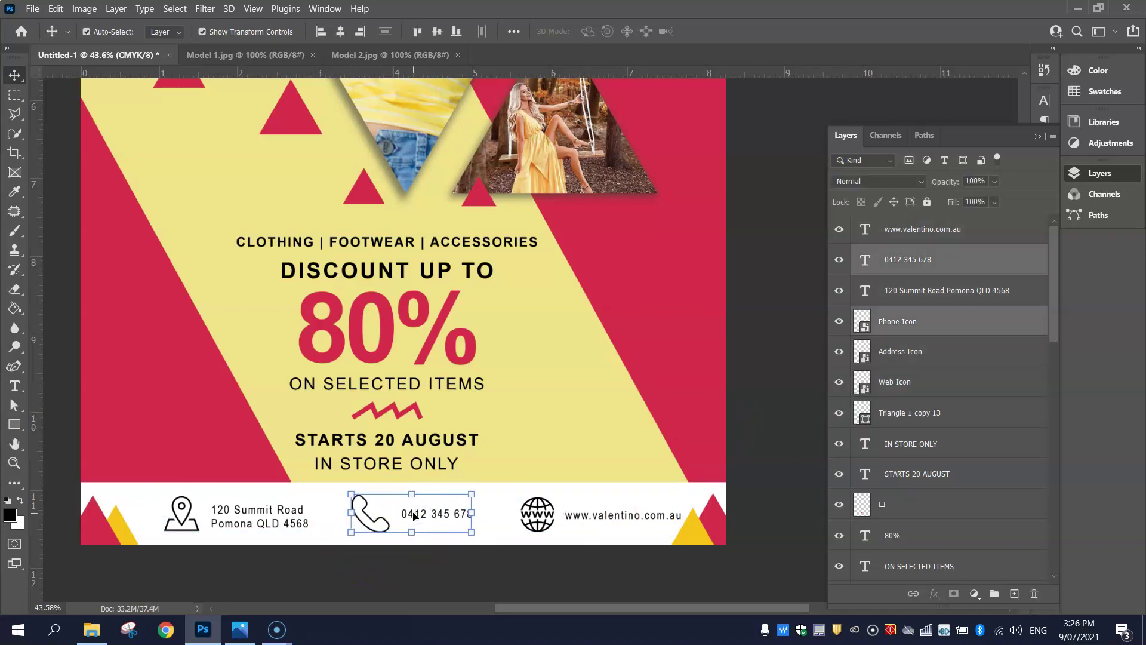
pyautogui.hotkey('shift', 'Right')
pyautogui.hotkey('shift', 'Right')
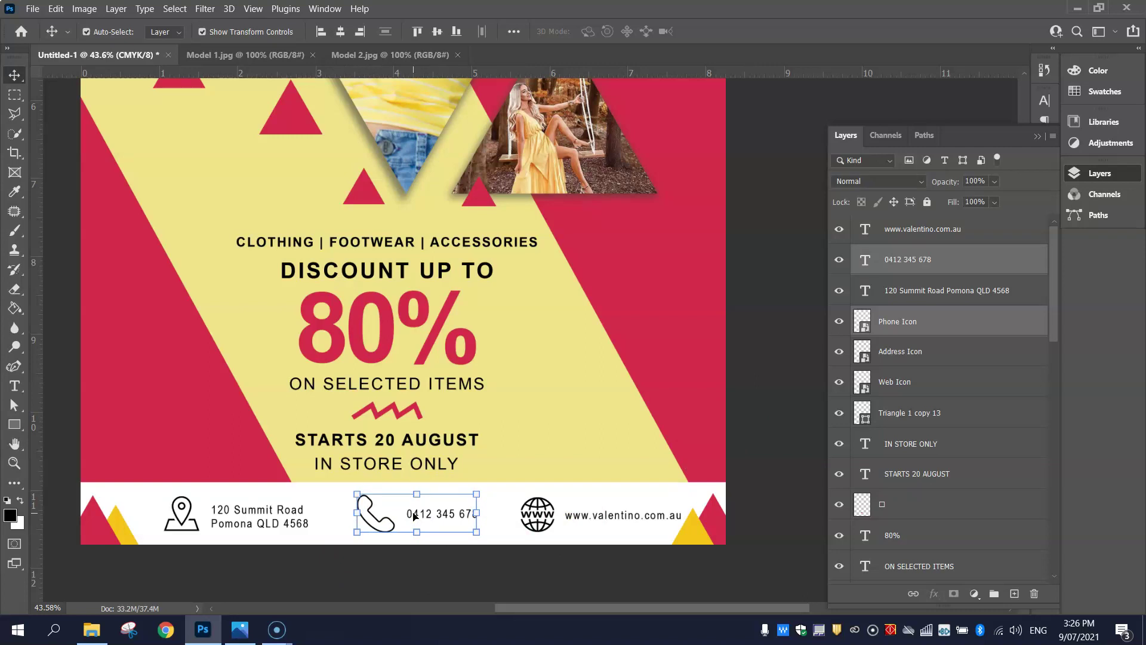
pyautogui.click(741, 362)
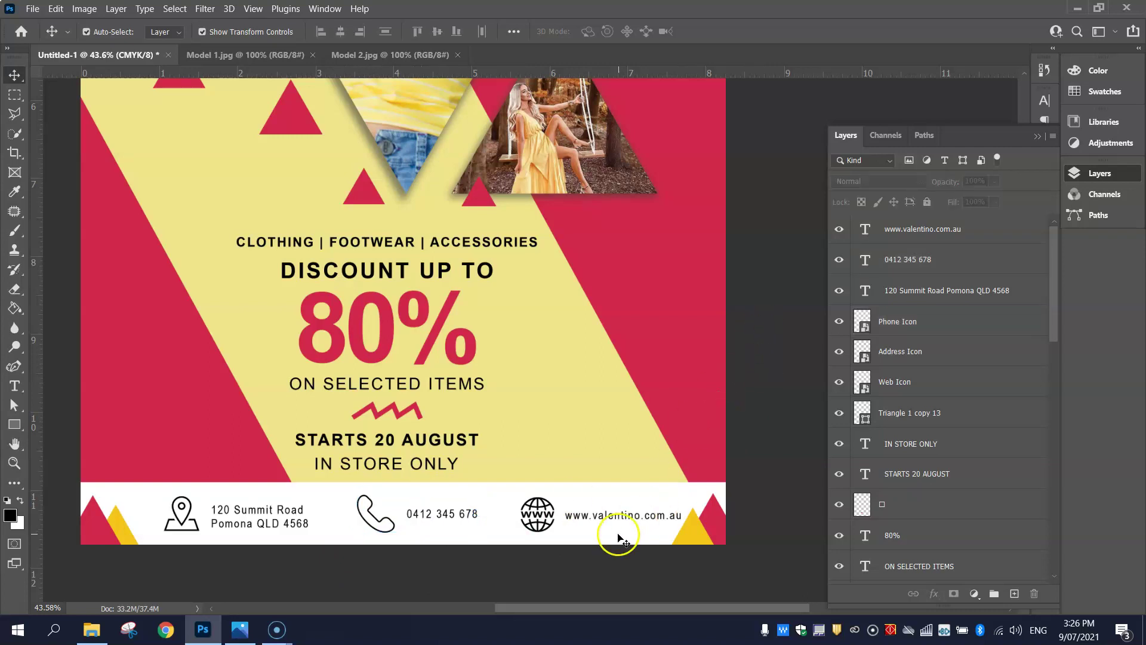
pyautogui.click(172, 512)
# - Apply a red Color Overlay layer style to the phone icon
pyautogui.click(955, 322)
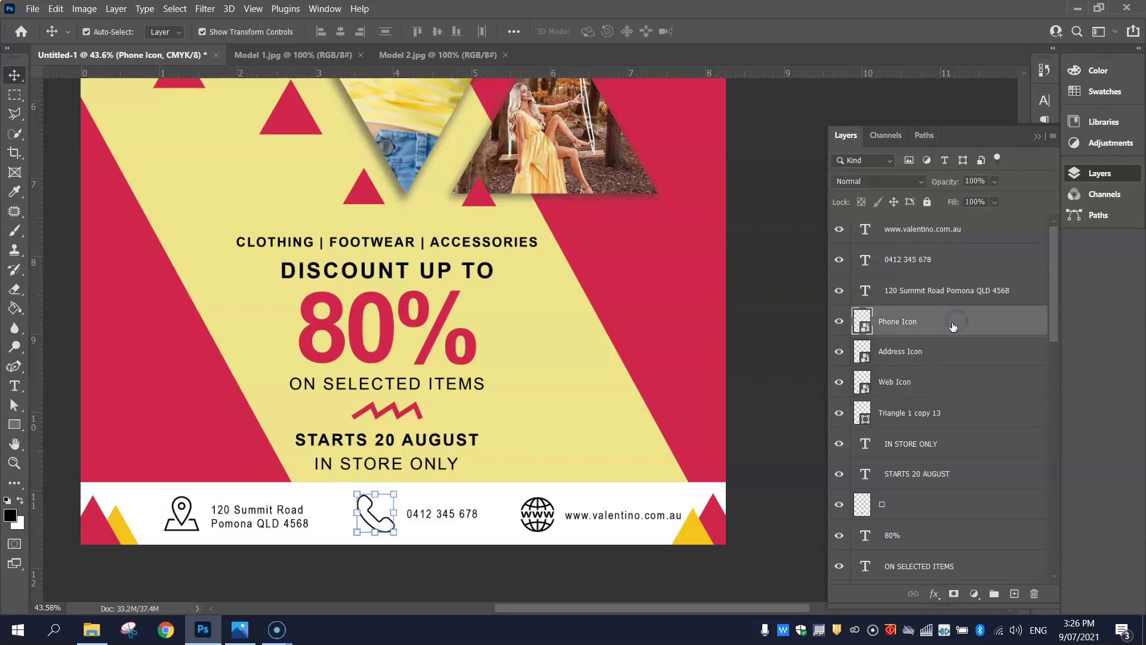
pyautogui.click(1022, 321)
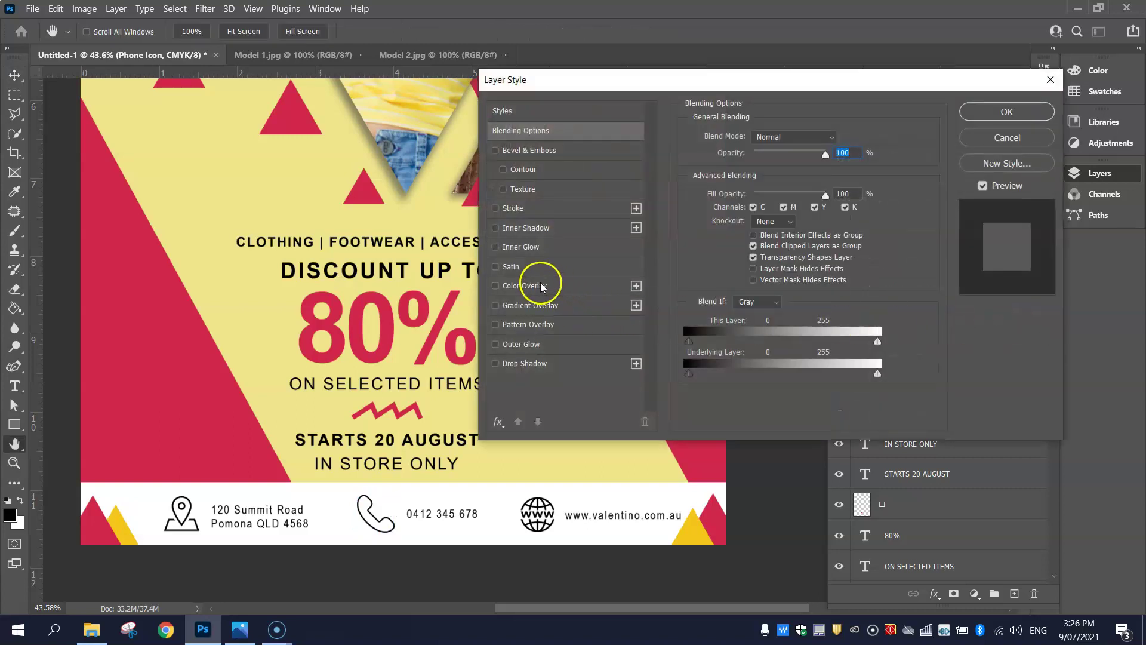
pyautogui.click(541, 286)
pyautogui.click(840, 139)
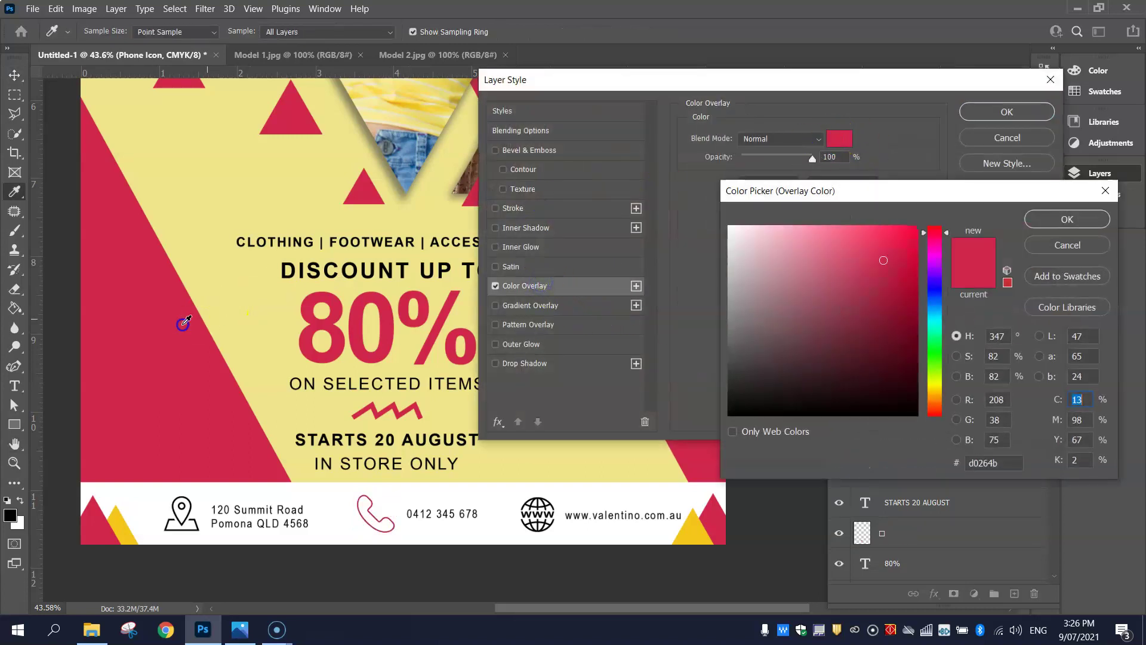
pyautogui.click(1067, 219)
pyautogui.click(1007, 112)
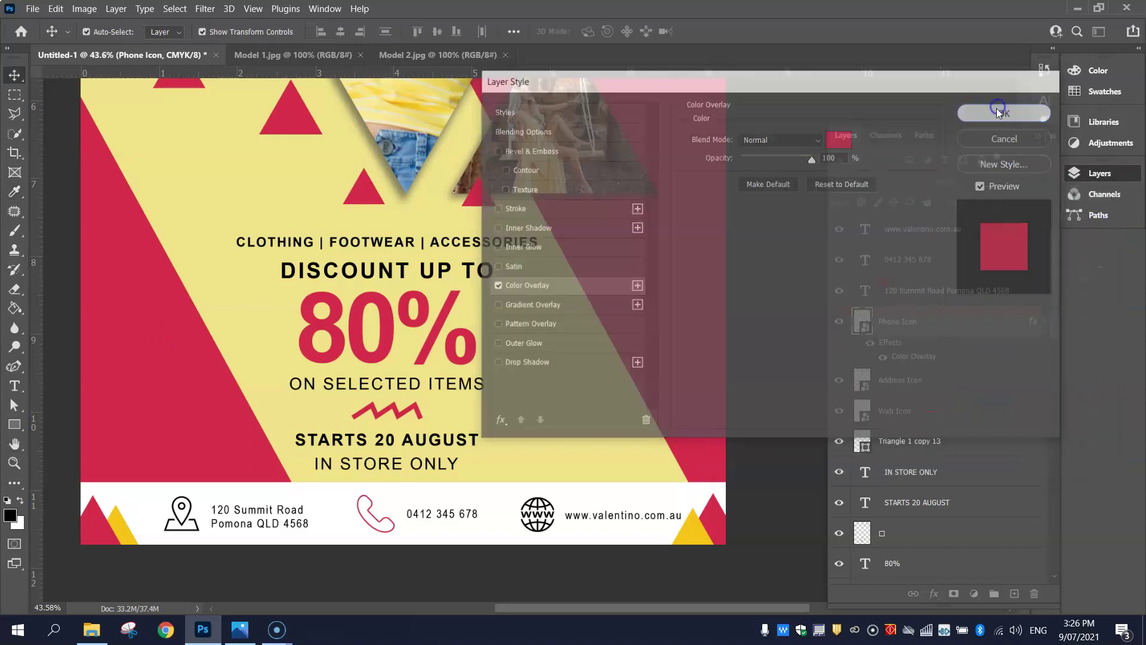
# - Give the Address Icon layer the same red Color Overlay
pyautogui.click(971, 378)
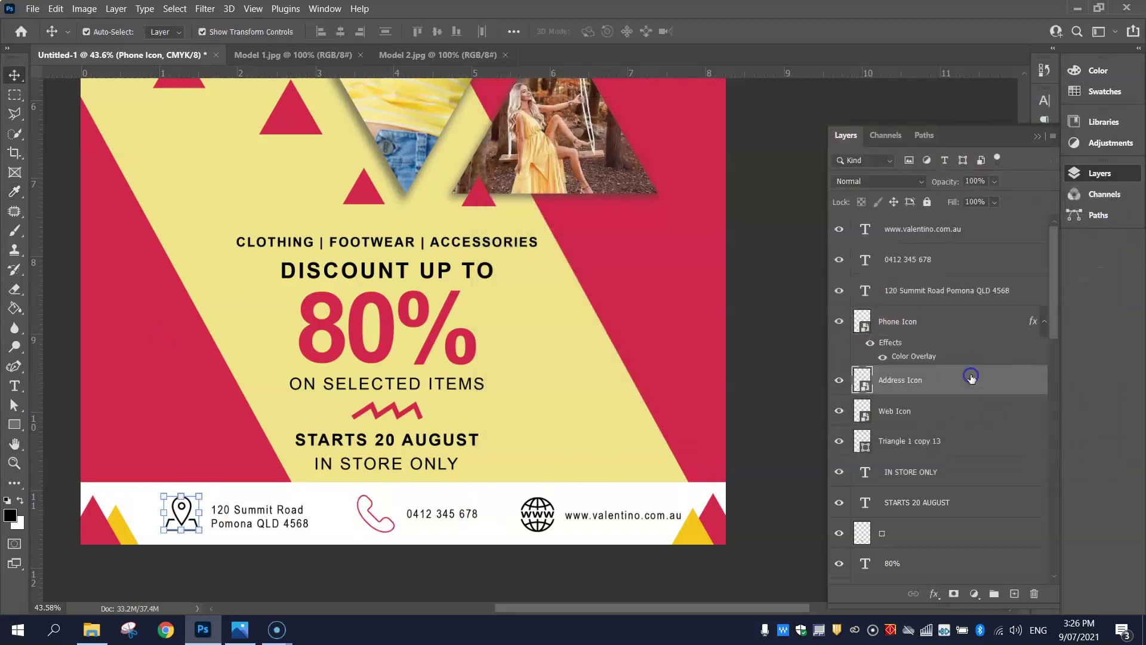
pyautogui.doubleClick(971, 378)
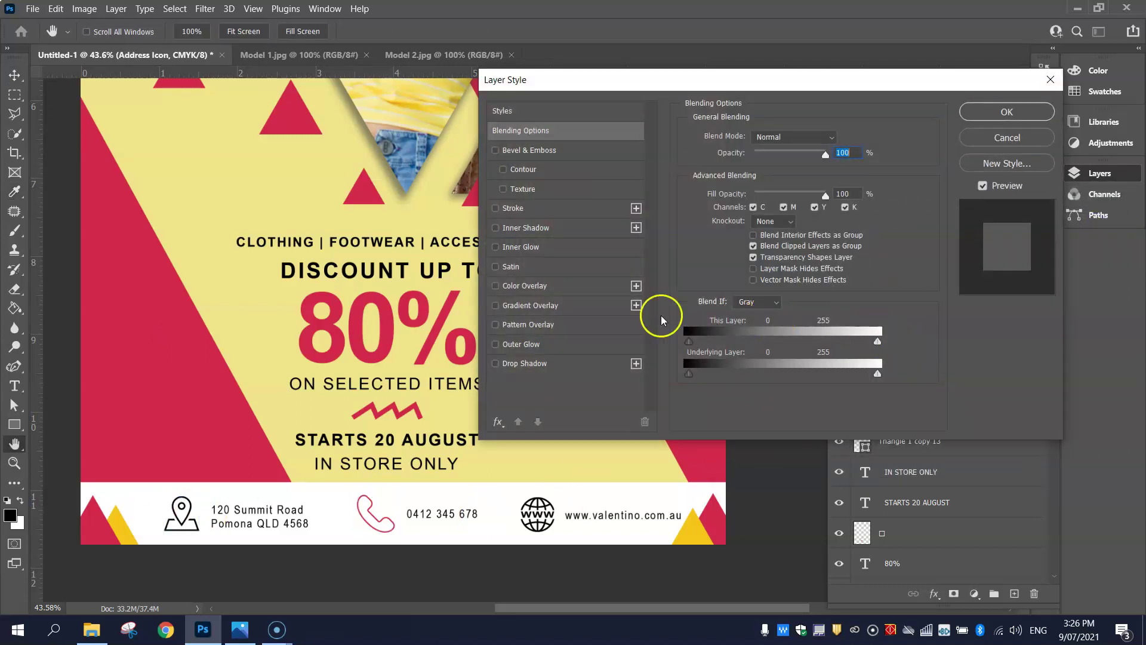
pyautogui.click(528, 285)
pyautogui.click(1032, 113)
pyautogui.click(540, 517)
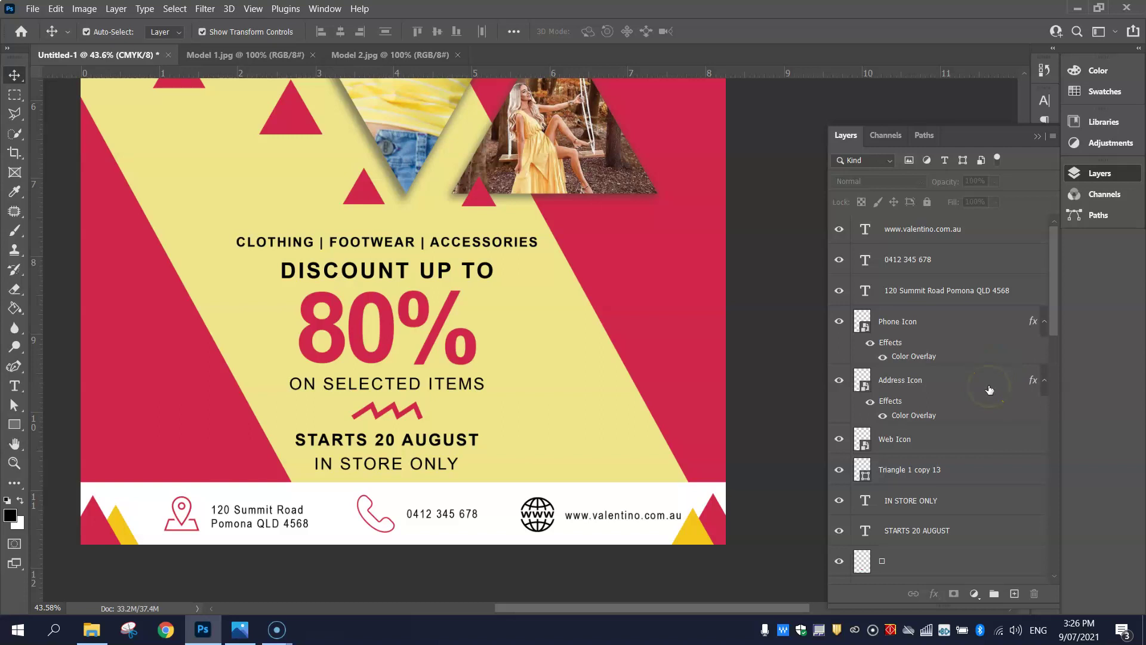
# - Add the red Color Overlay to the Web Icon layer as well
pyautogui.doubleClick(1008, 440)
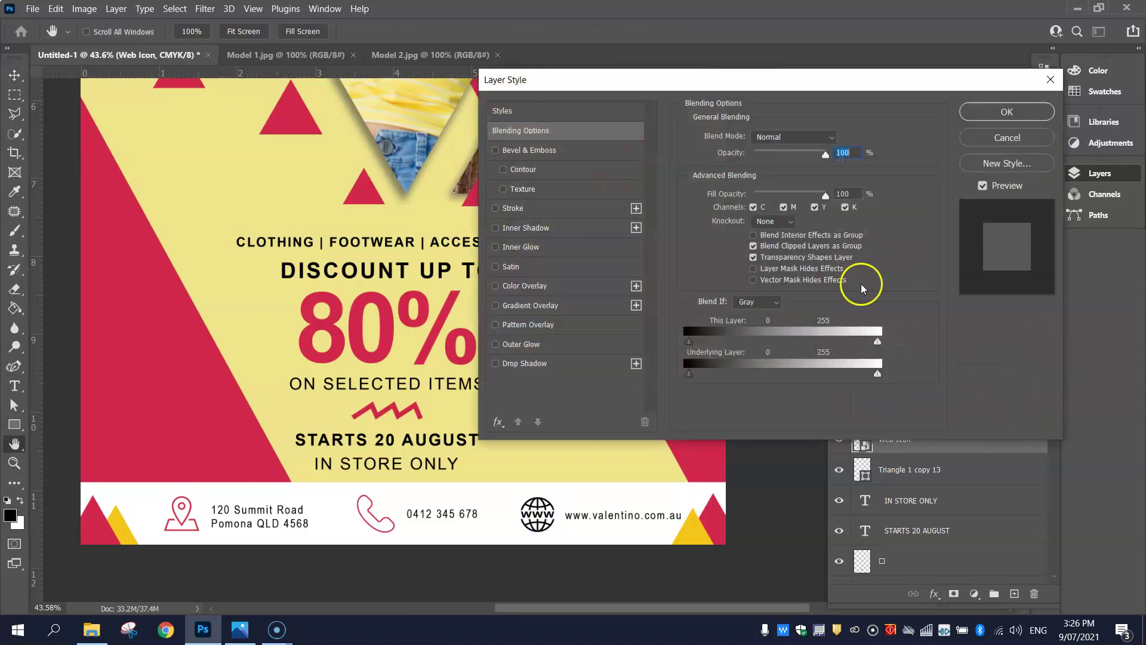
pyautogui.click(537, 286)
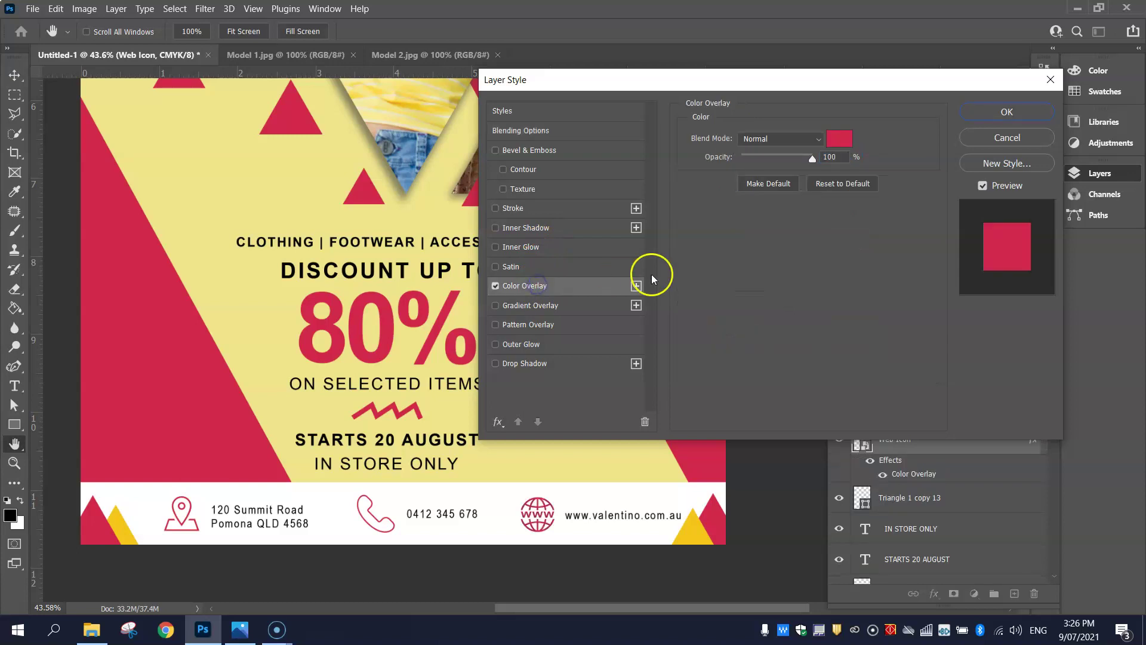
pyautogui.click(985, 113)
pyautogui.click(1090, 175)
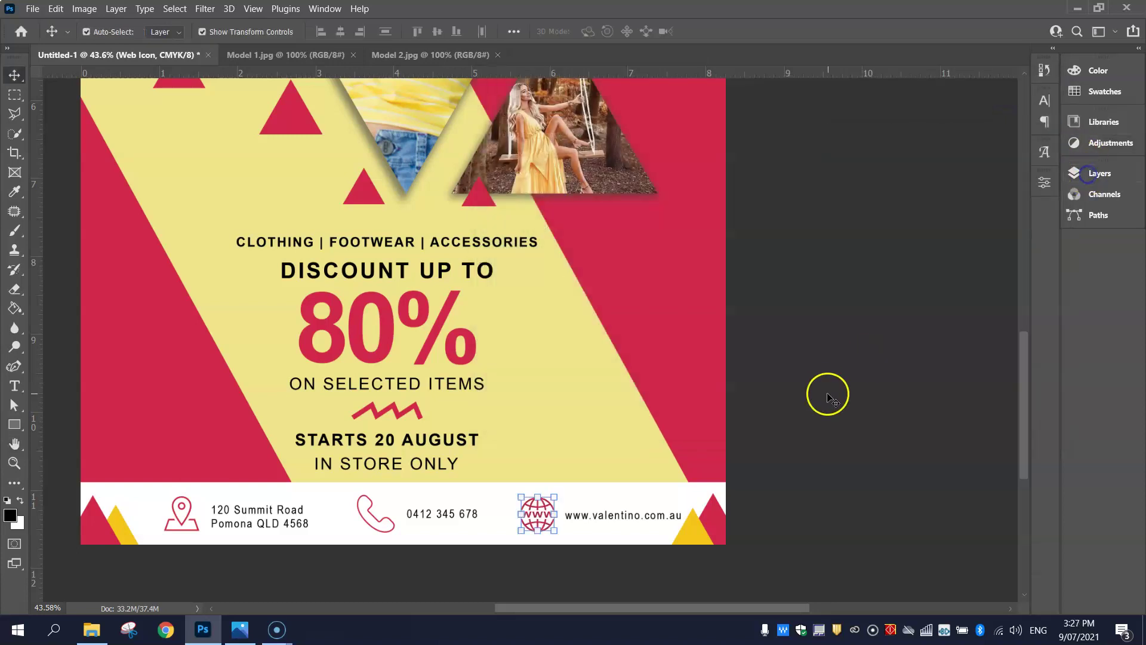
pyautogui.click(828, 387)
# - Fit the poster on screen and nudge the promo text block right, then one step back left
pyautogui.hotkey('ctrl', '0')
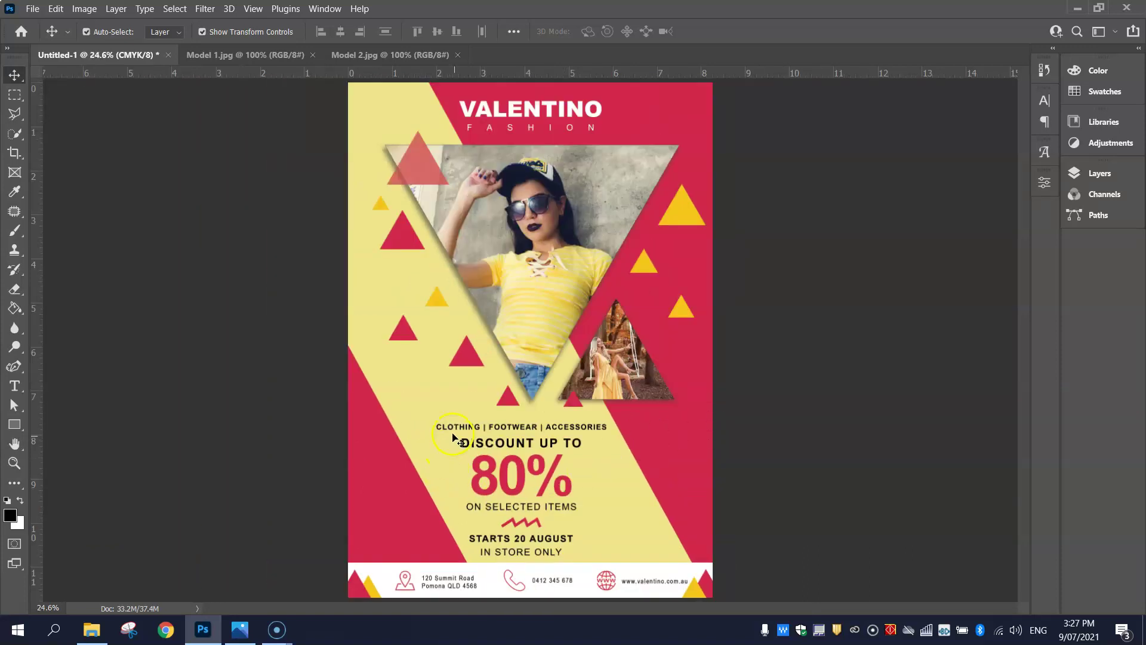
pyautogui.moveTo(655, 422); pyautogui.dragTo(524, 550)
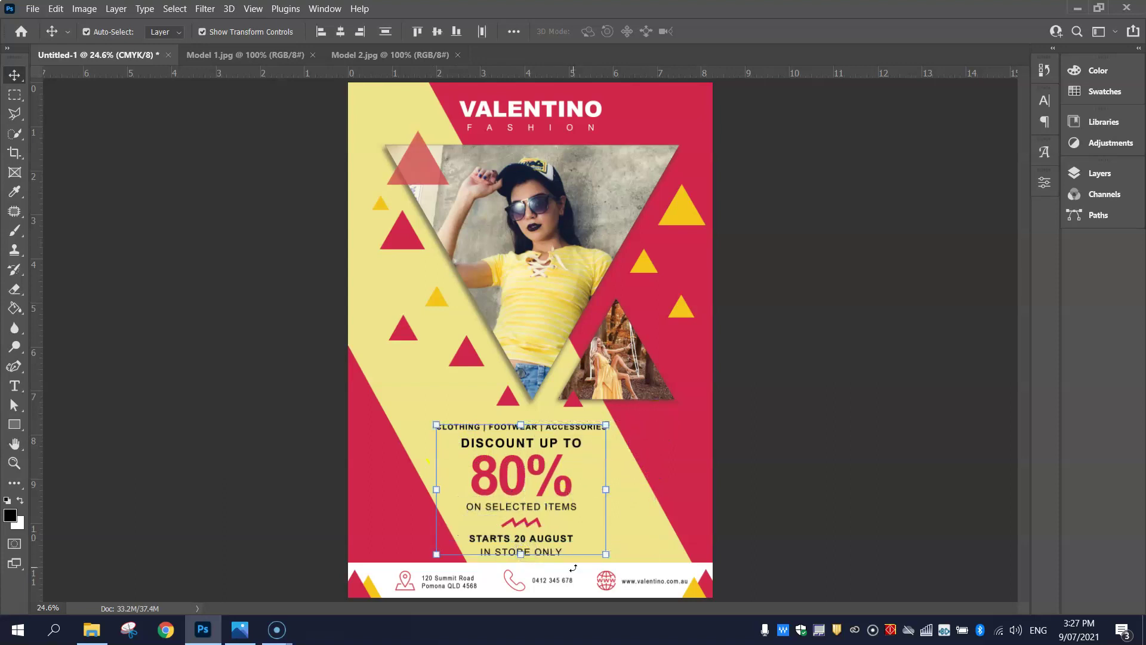
pyautogui.hotkey('shift', 'Right')
pyautogui.hotkey('shift', 'Right')
pyautogui.hotkey('shift', 'Right')
pyautogui.hotkey('shift', 'Right')
pyautogui.hotkey('shift', 'Right')
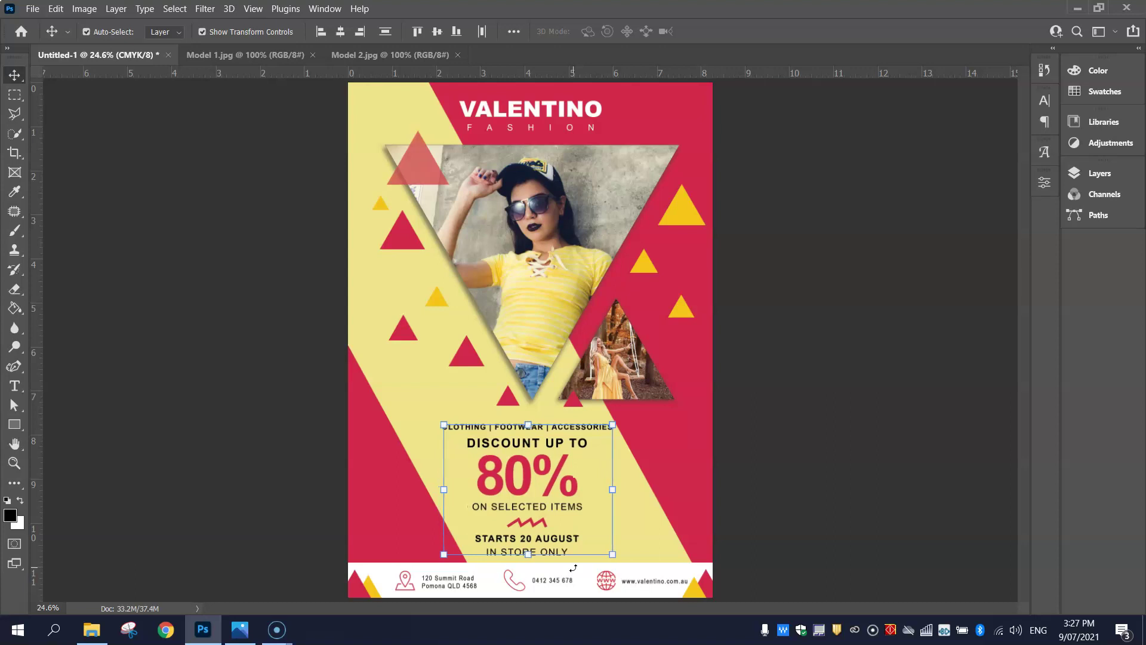
pyautogui.hotkey('shift', 'Right')
pyautogui.click(862, 336)
pyautogui.click(567, 477)
pyautogui.hotkey('shift', 'Left')
pyautogui.hotkey('shift', 'Left')
pyautogui.click(893, 295)
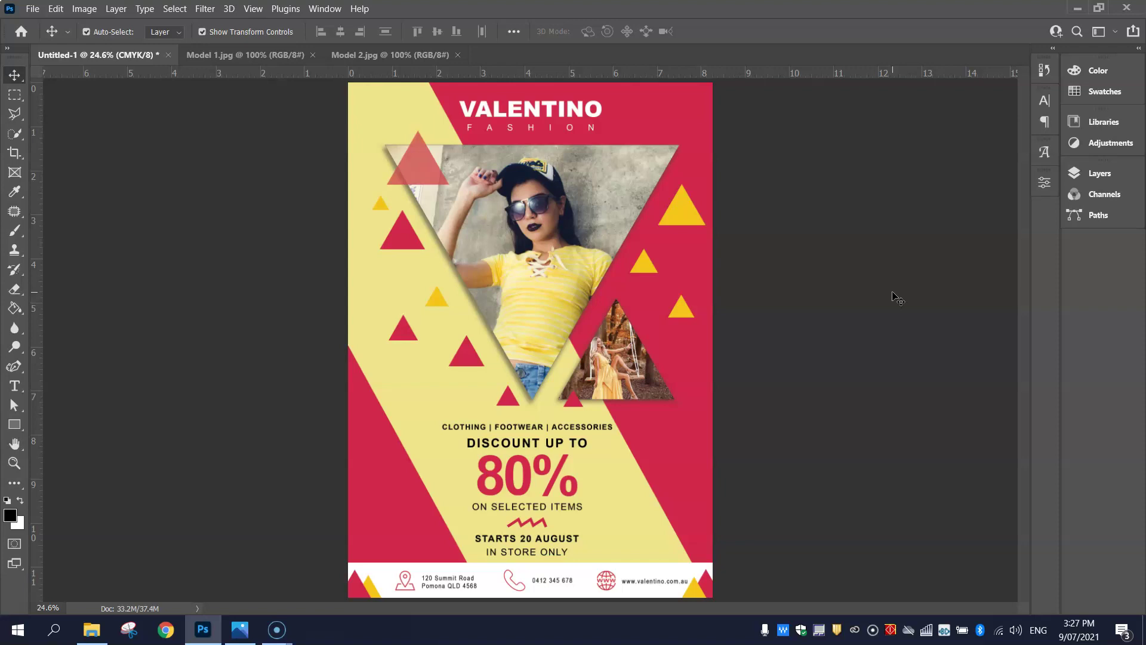
pyautogui.click(32, 8)
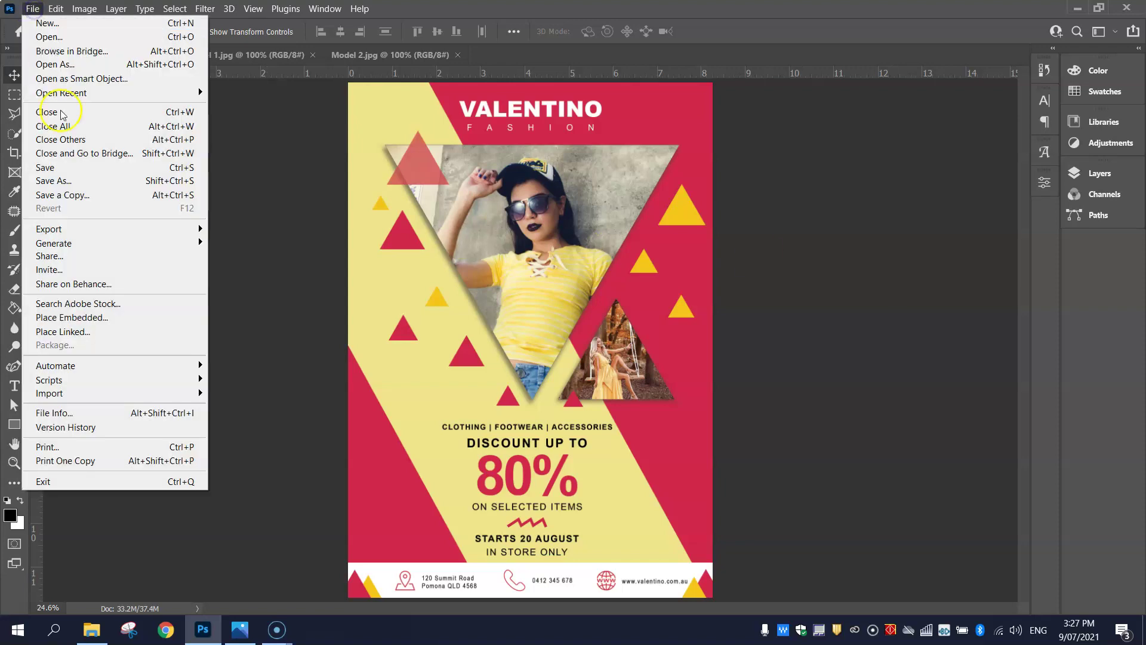
# - Open Export As for the poster and set the format to JPG
pyautogui.click(67, 166)
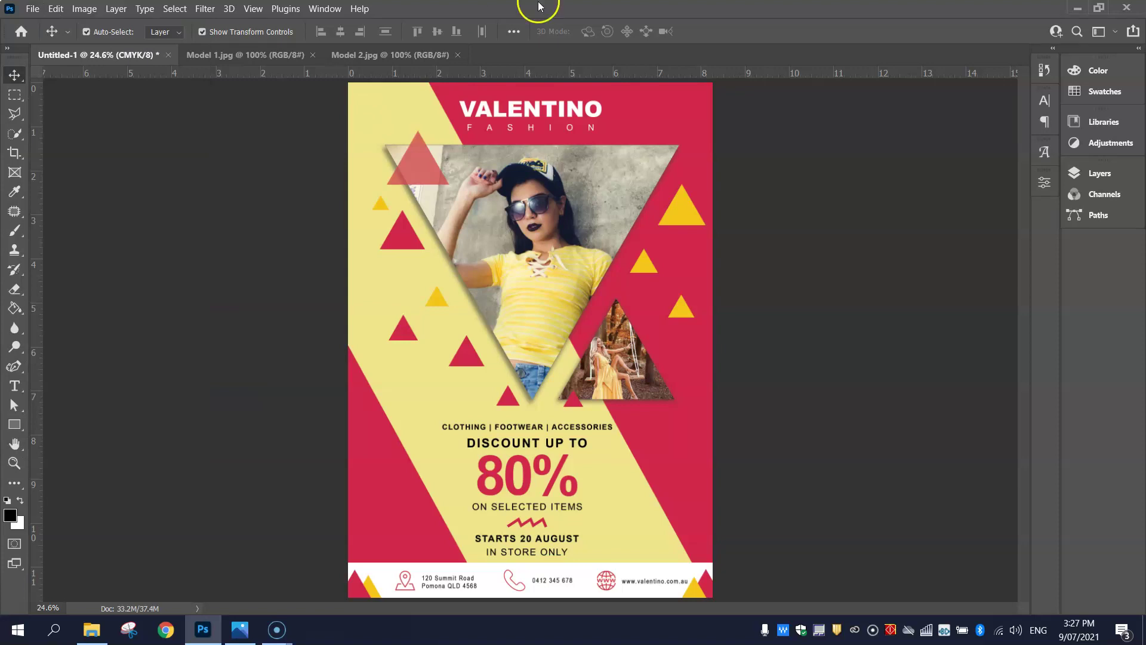
pyautogui.click(33, 8)
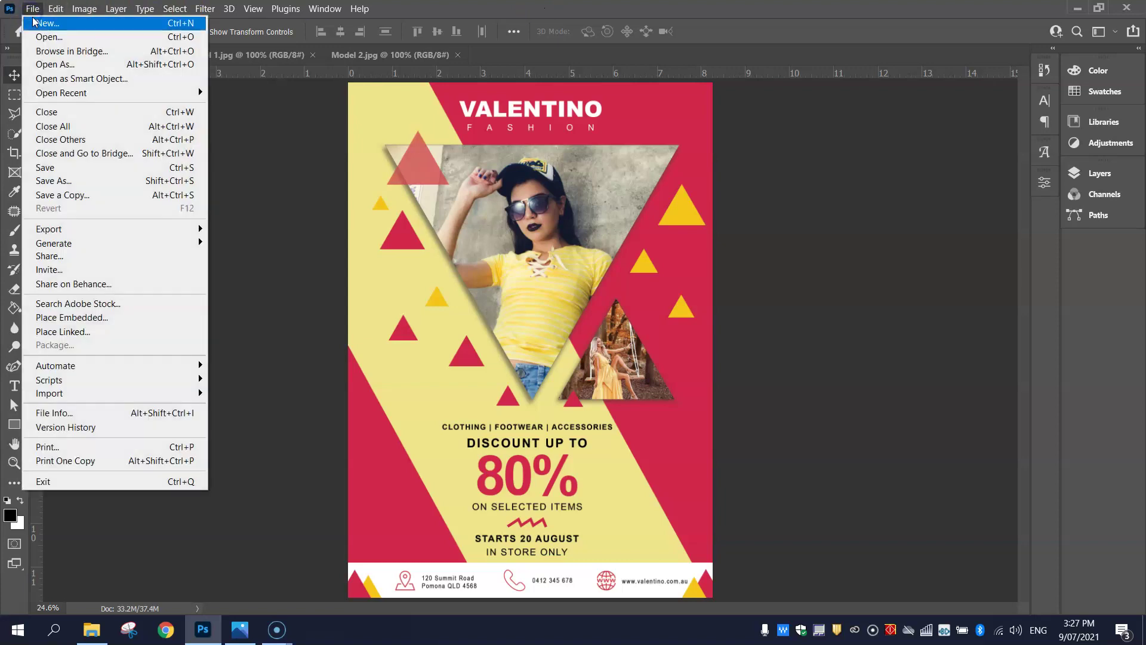
pyautogui.moveTo(90, 235)
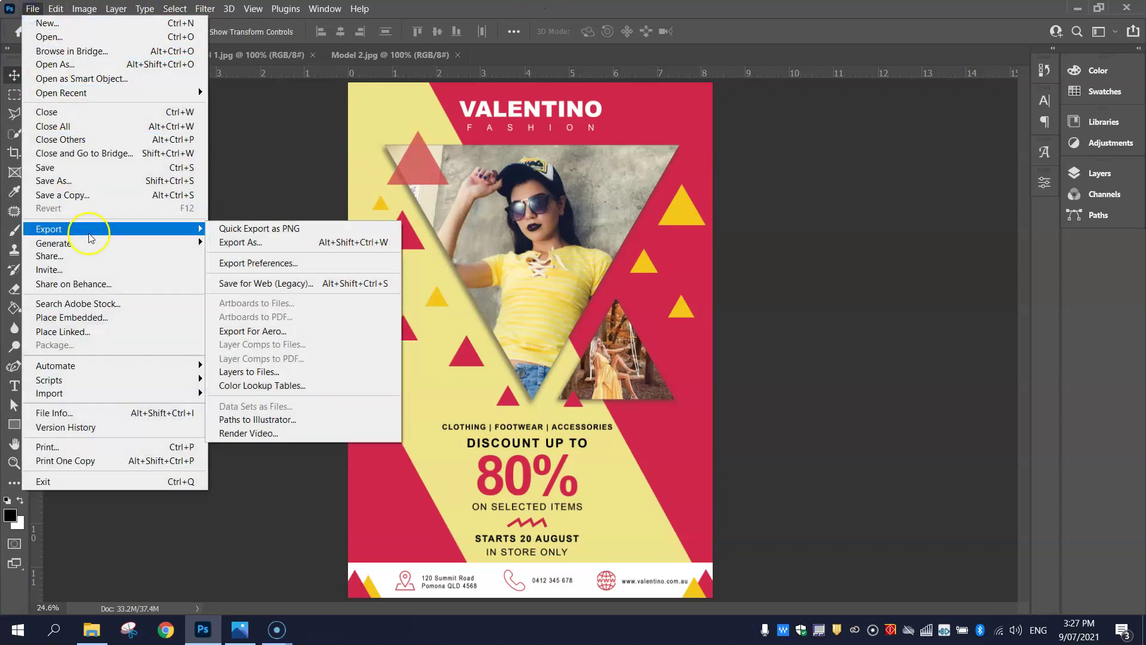
pyautogui.click(286, 240)
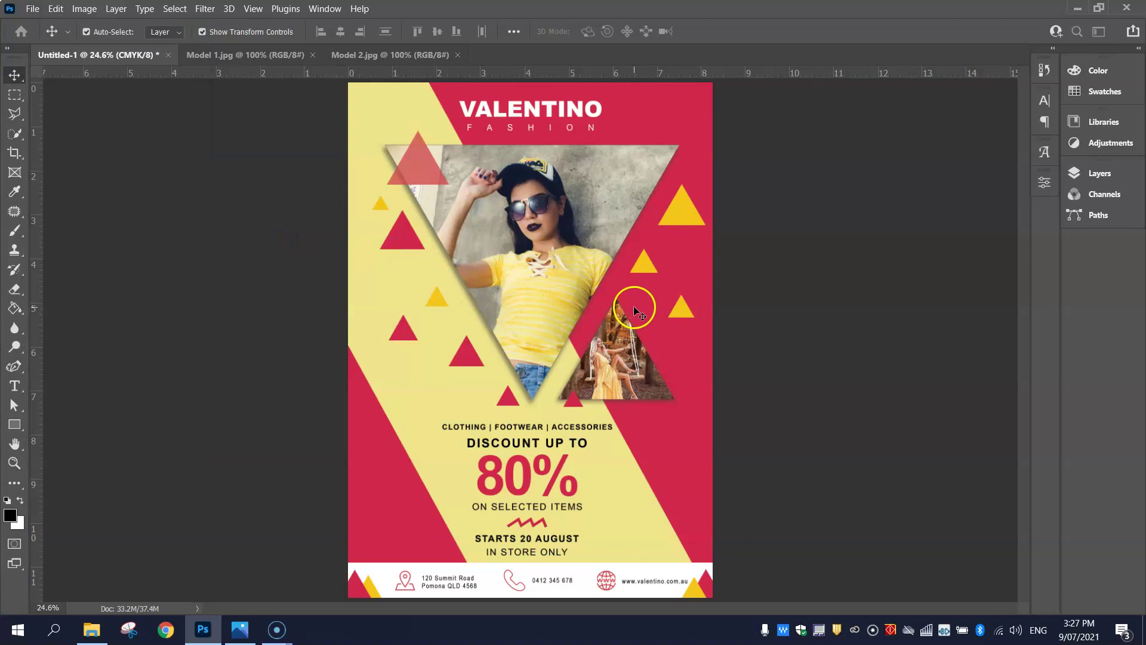
pyautogui.click(632, 356)
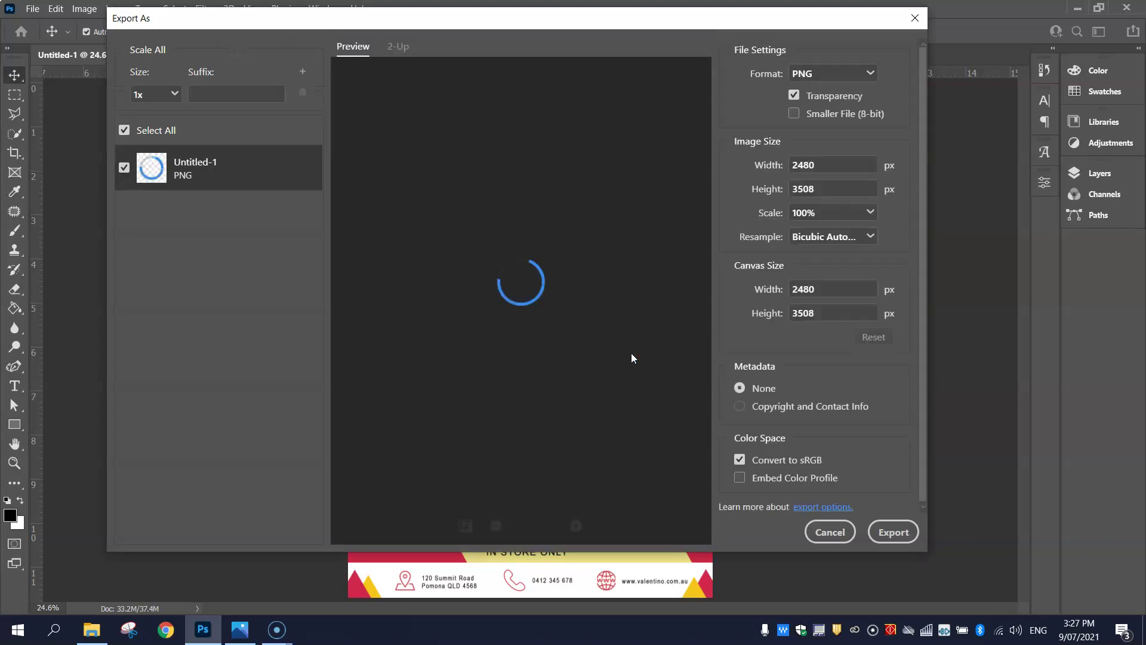
pyautogui.click(872, 74)
pyautogui.click(826, 114)
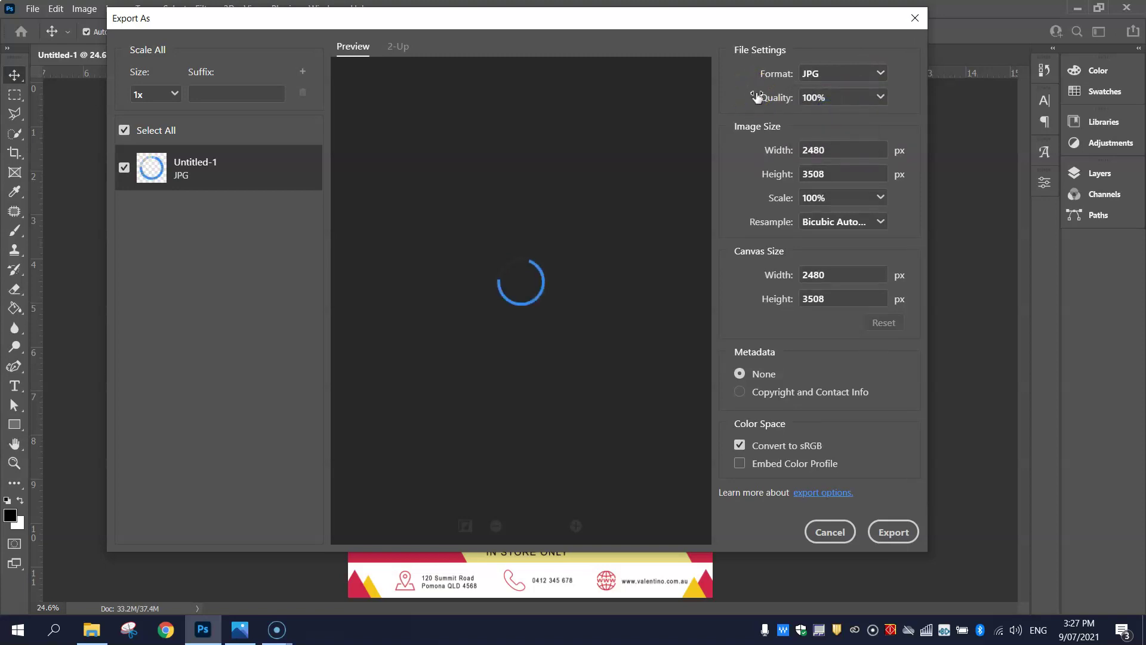
# - Keep JPG quality at 100%, turn off Convert to sRGB, and start the export
pyautogui.click(864, 61)
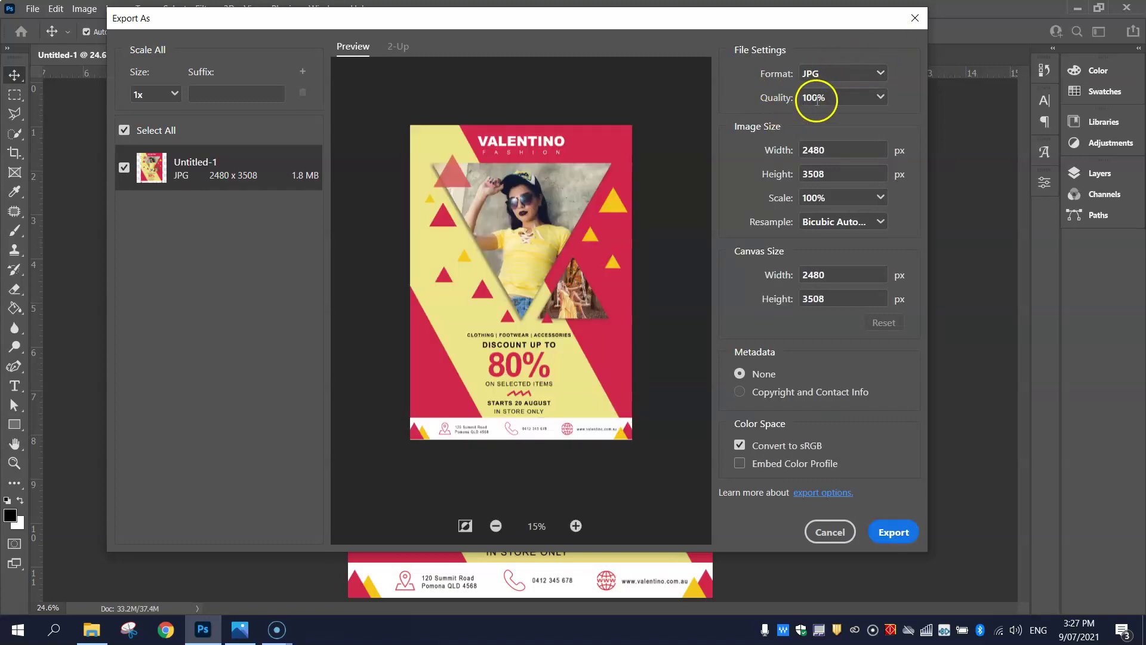
pyautogui.click(878, 98)
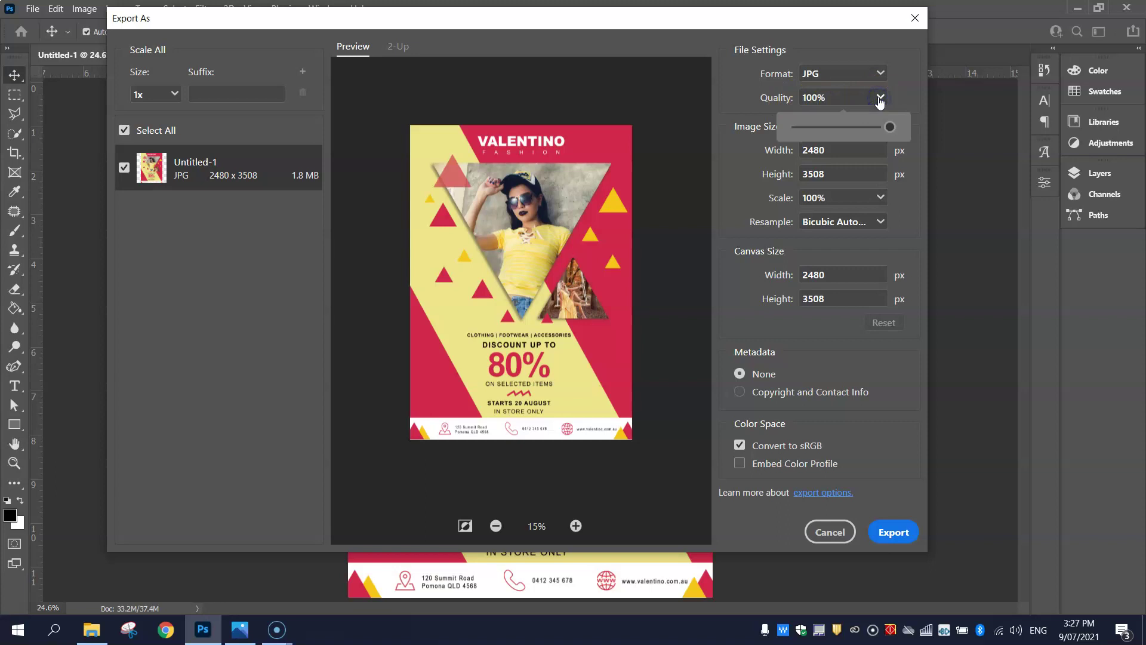
pyautogui.click(880, 99)
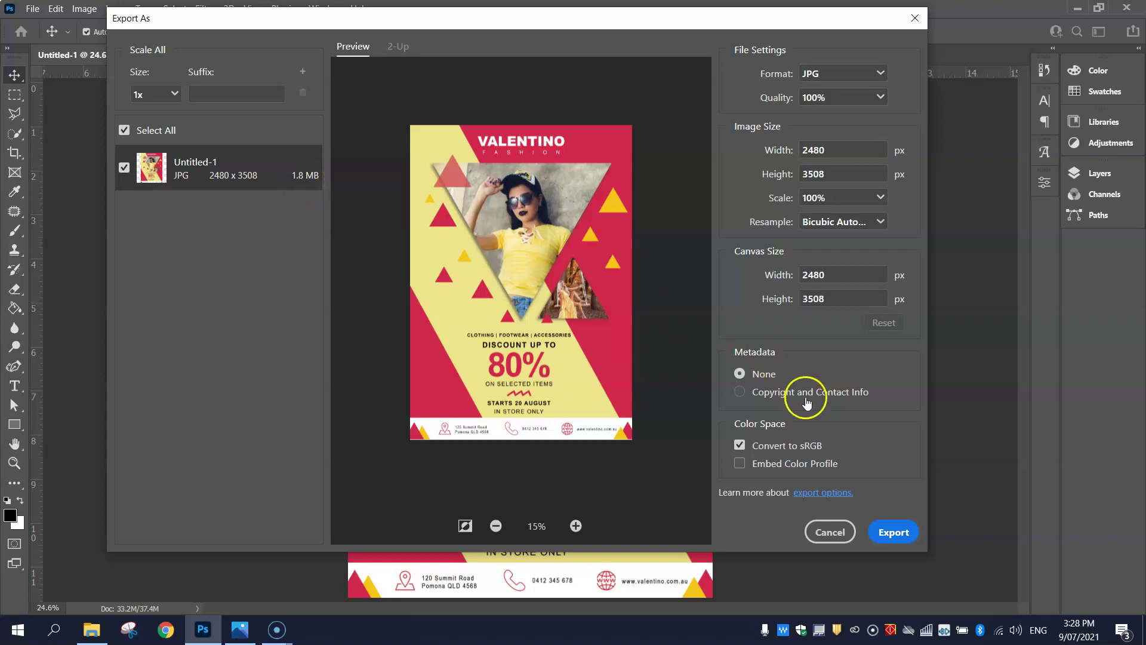
pyautogui.click(779, 449)
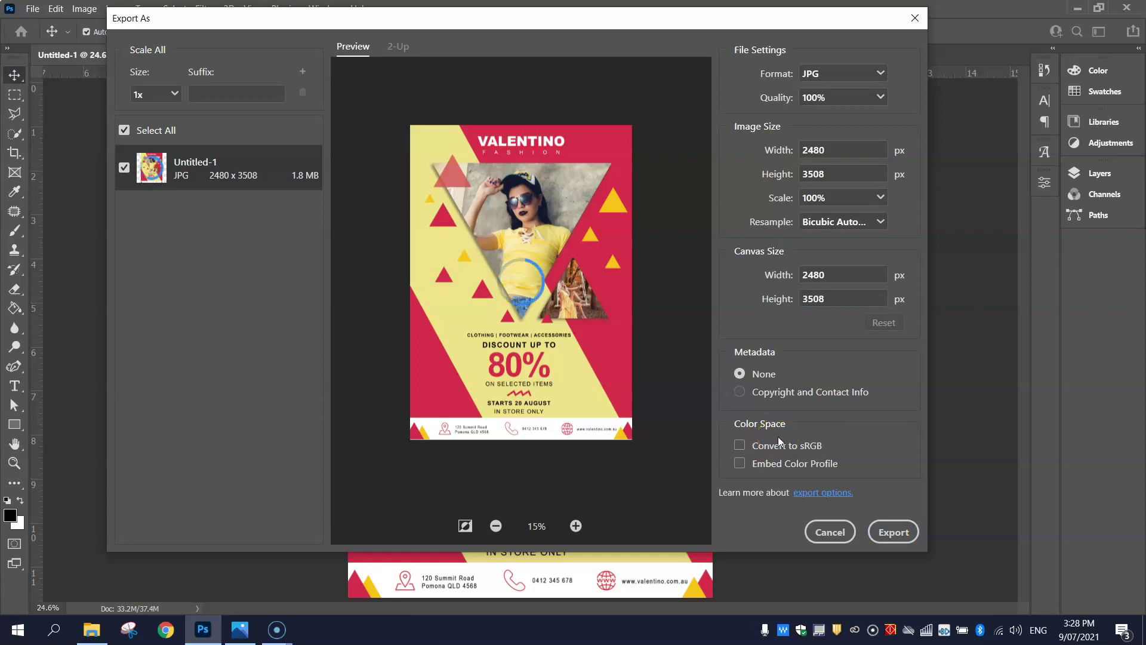
pyautogui.click(977, 549)
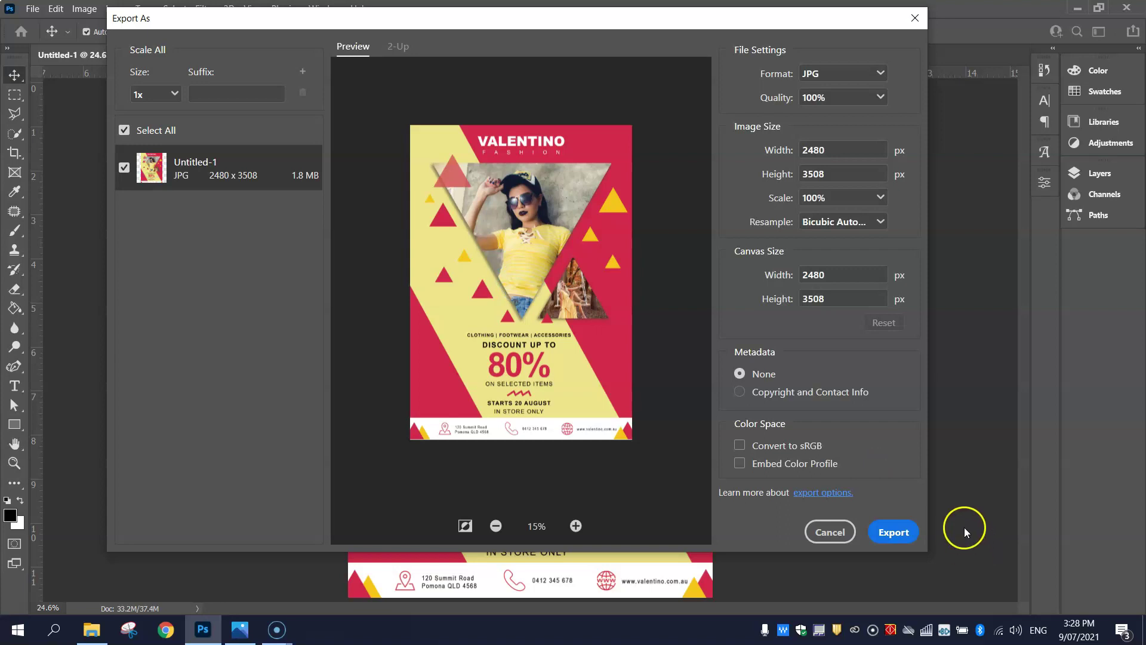
pyautogui.click(896, 531)
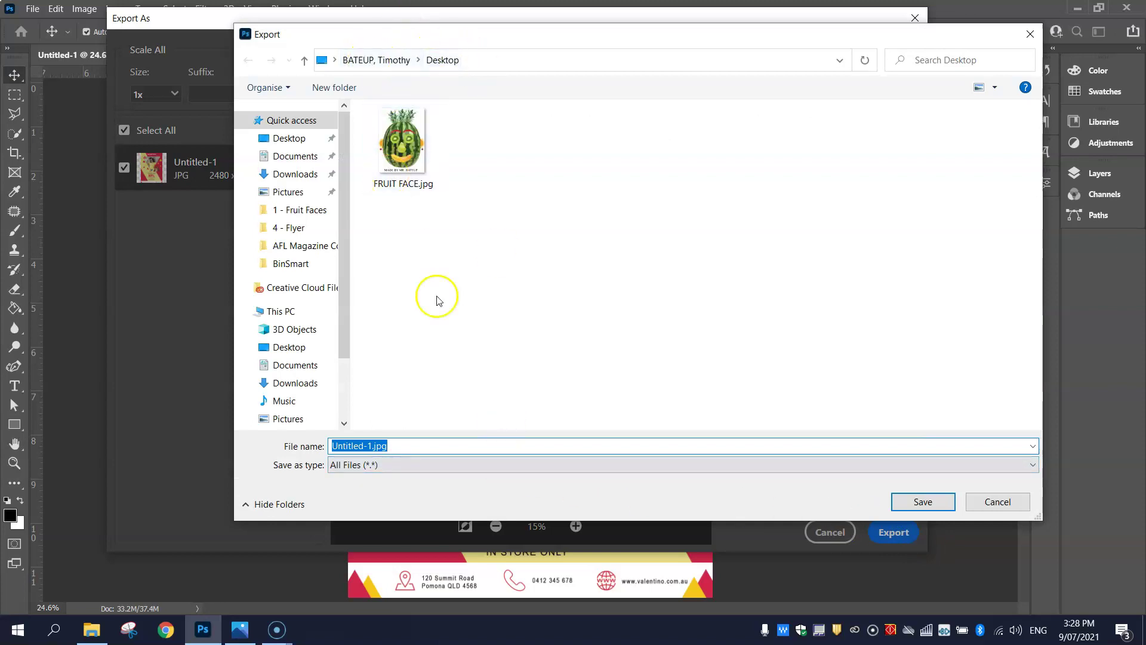
# - Save the exported JPG to the Desktop under the file name 'Fashion Ad'
pyautogui.write('F')
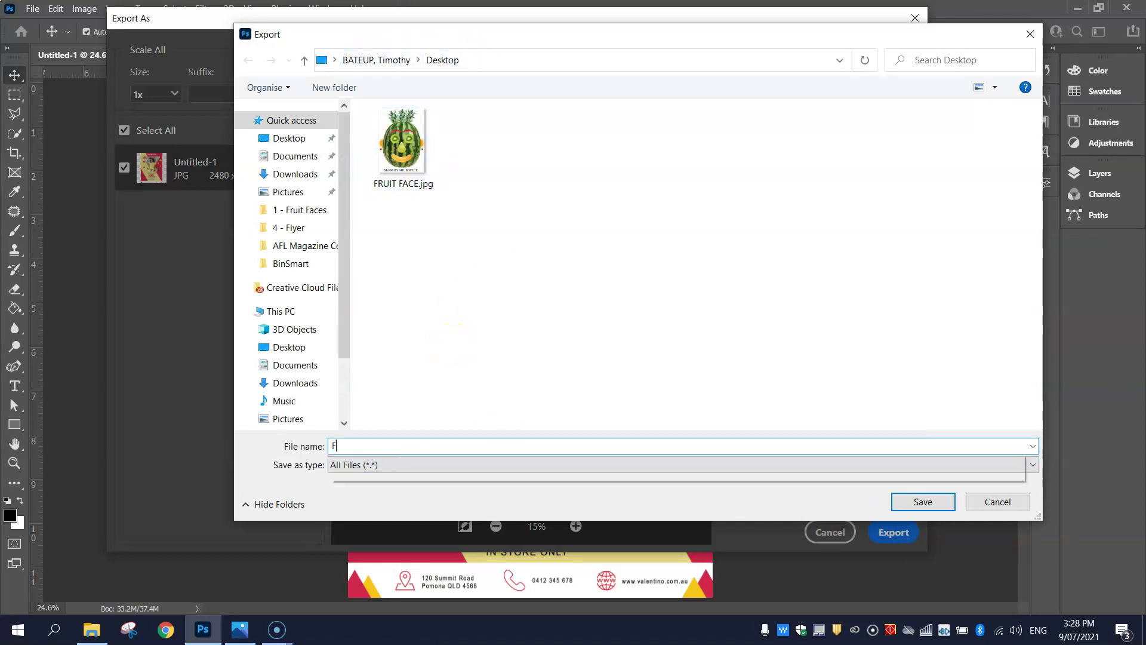
pyautogui.write('ashnio')
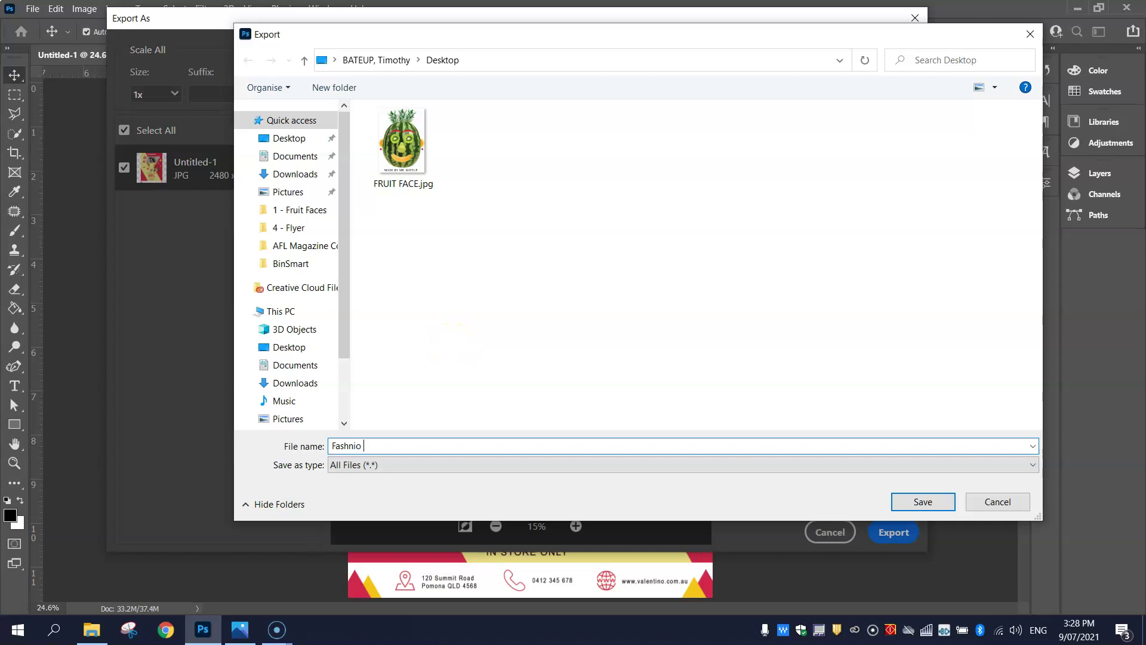
pyautogui.press('BackSpace')
pyautogui.press('BackSpace')
pyautogui.press('BackSpace')
pyautogui.press('BackSpace')
pyautogui.write('ion Ad')
pyautogui.click(924, 501)
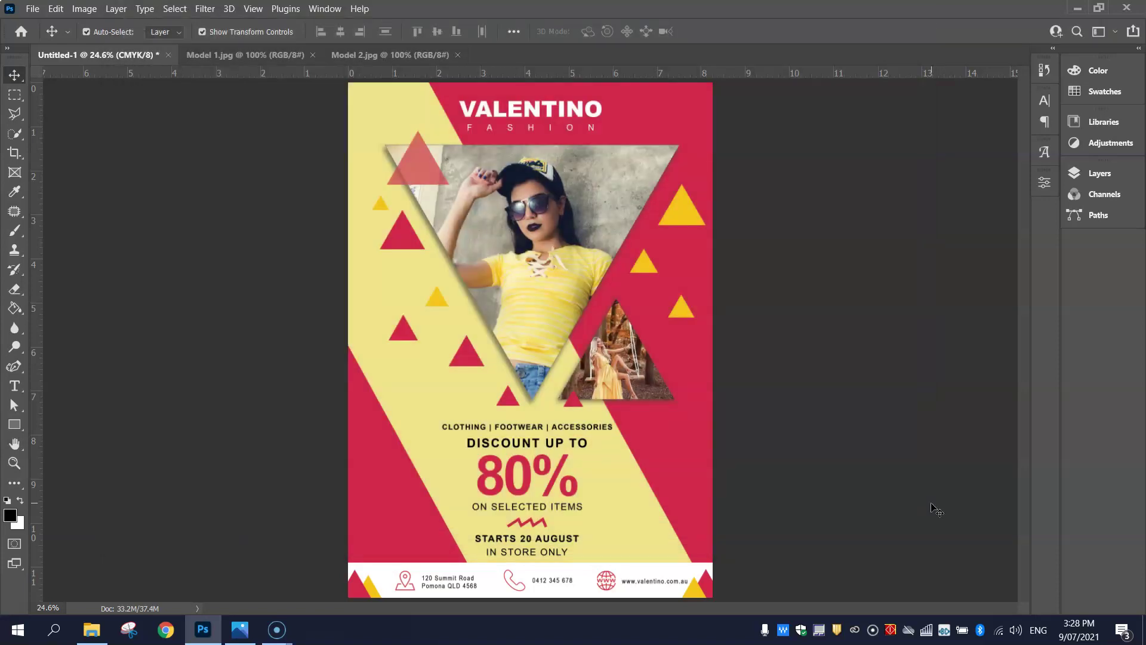
pyautogui.press('super+d')
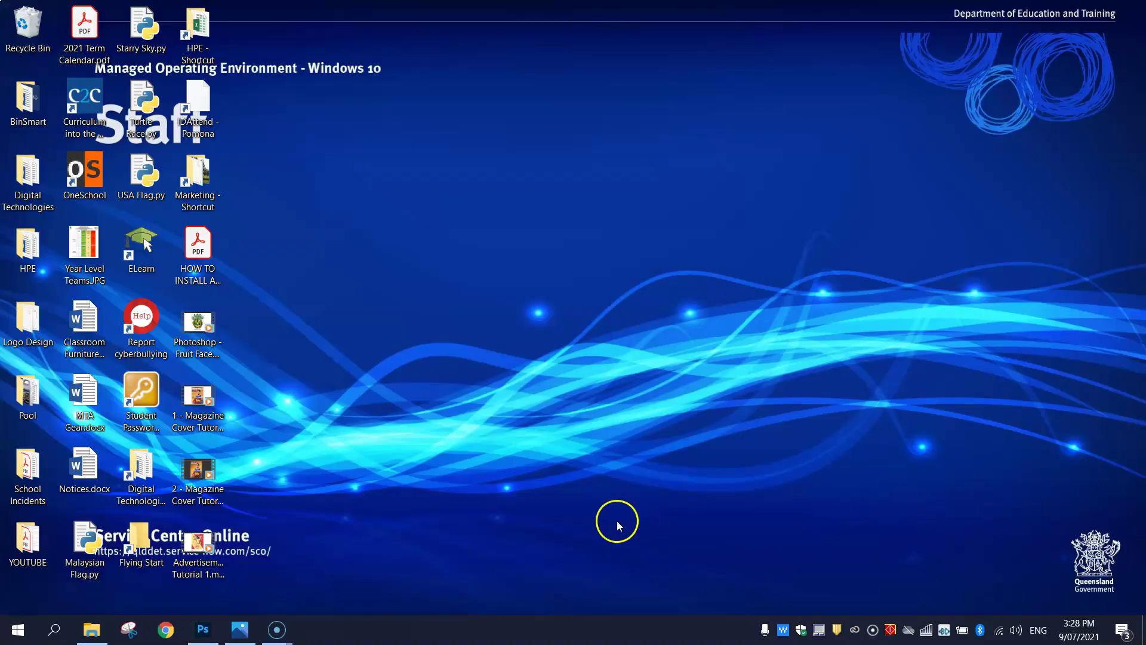
pyautogui.click(96, 630)
pyautogui.click(53, 104)
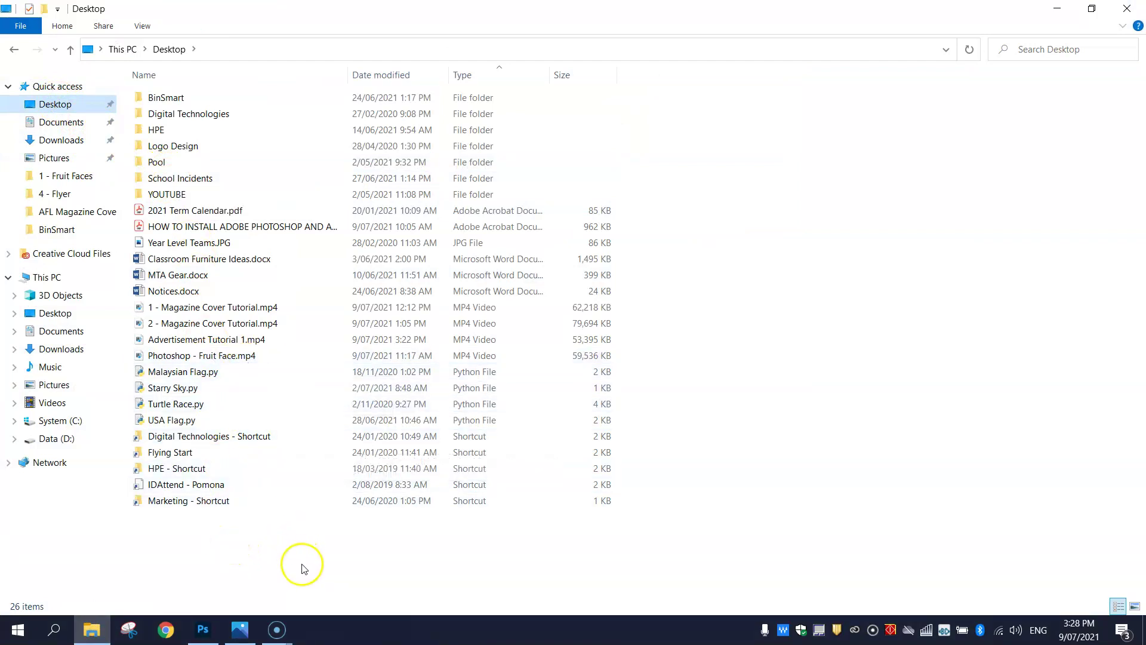
pyautogui.hotkey('alt', 'Tab')
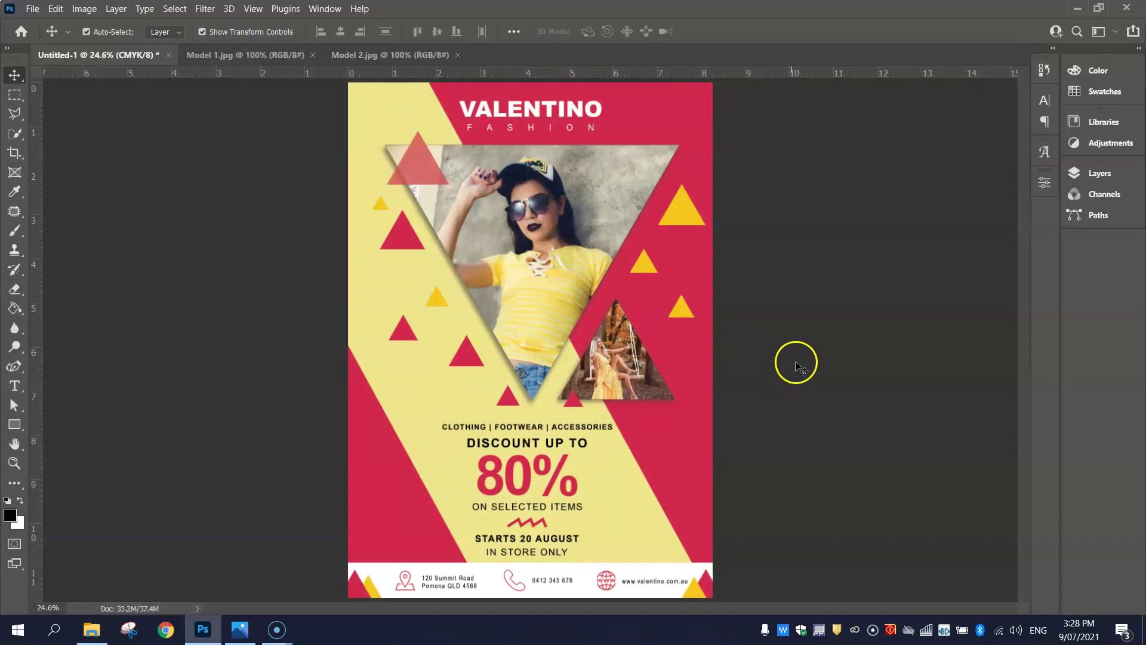